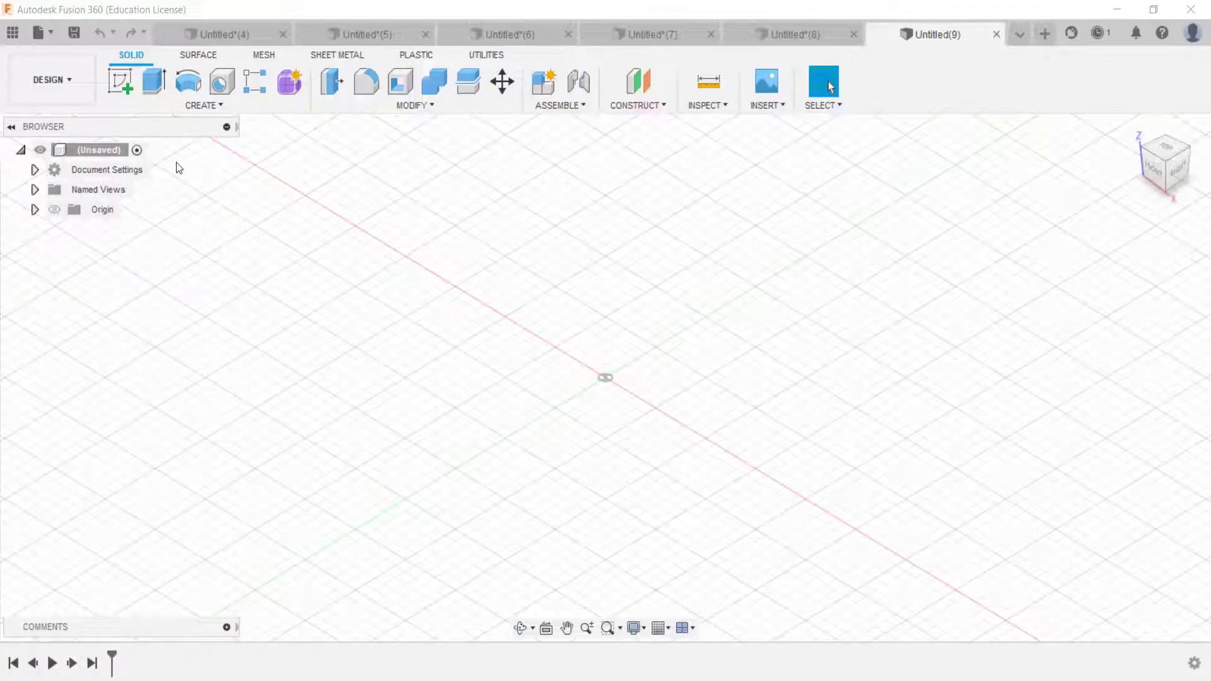
- Start a new sketch on the vertical origin plane, seen in the right view
left_click(120, 81)
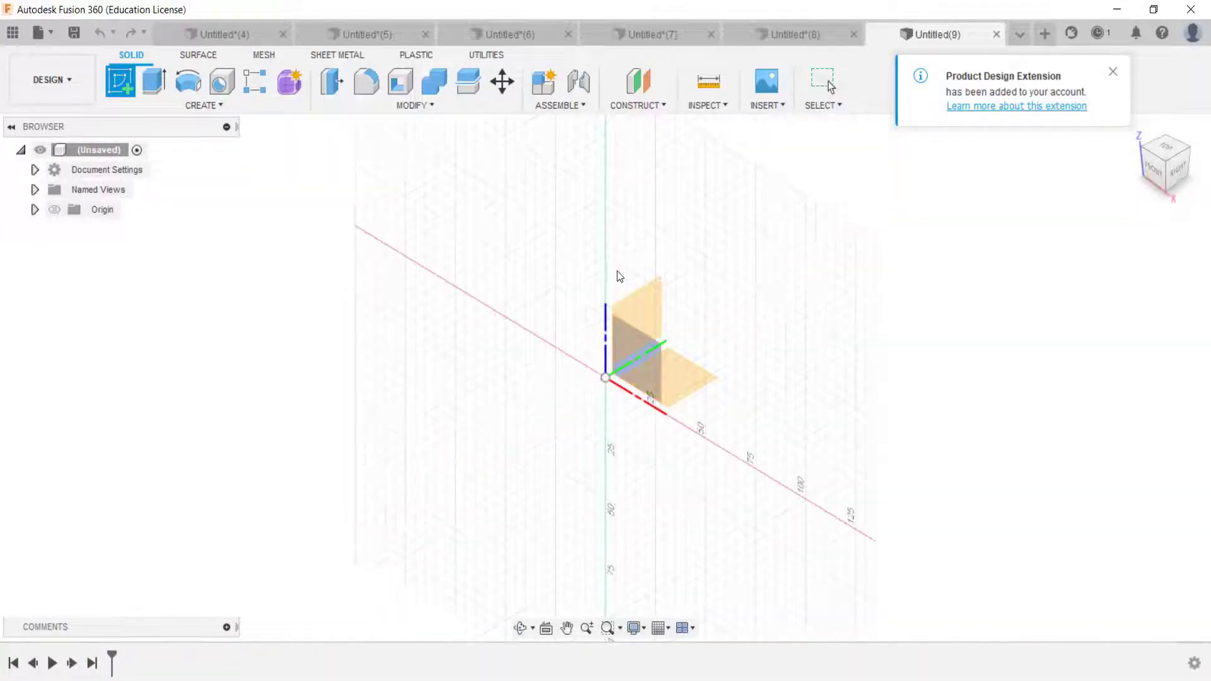
left_click(649, 293)
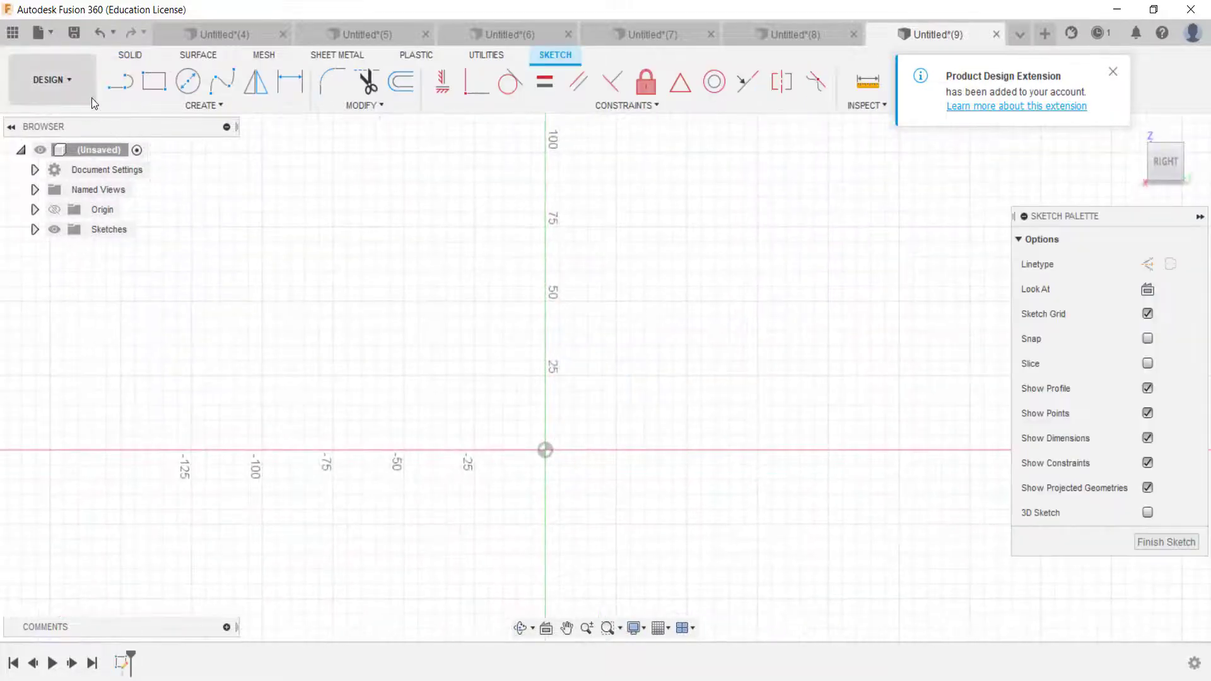
- Draw a 90 mm base line starting at the sketch origin
left_click(122, 86)
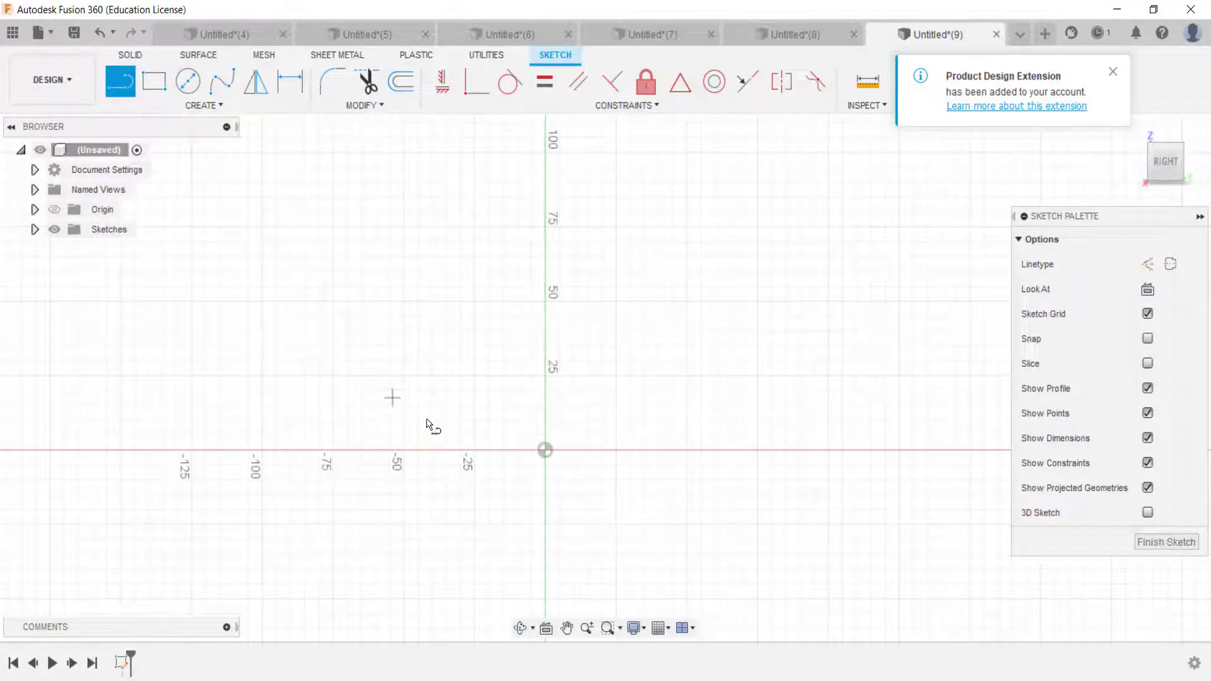
left_click(546, 450)
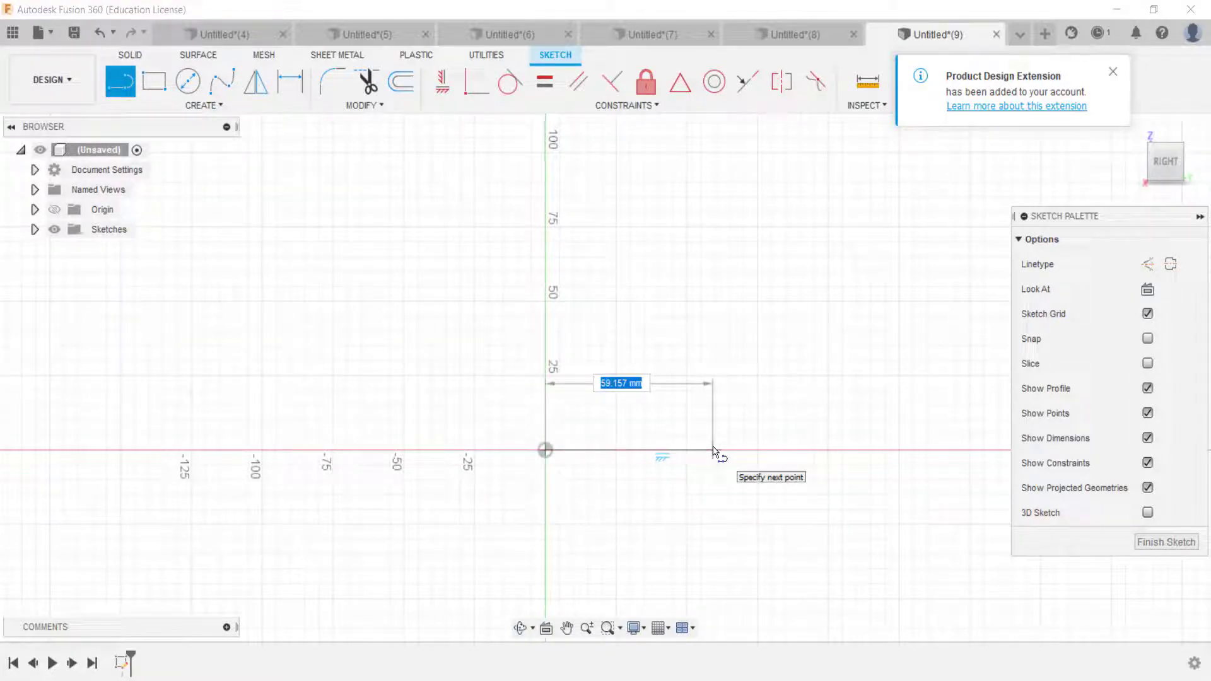
type("90")
key("Return")
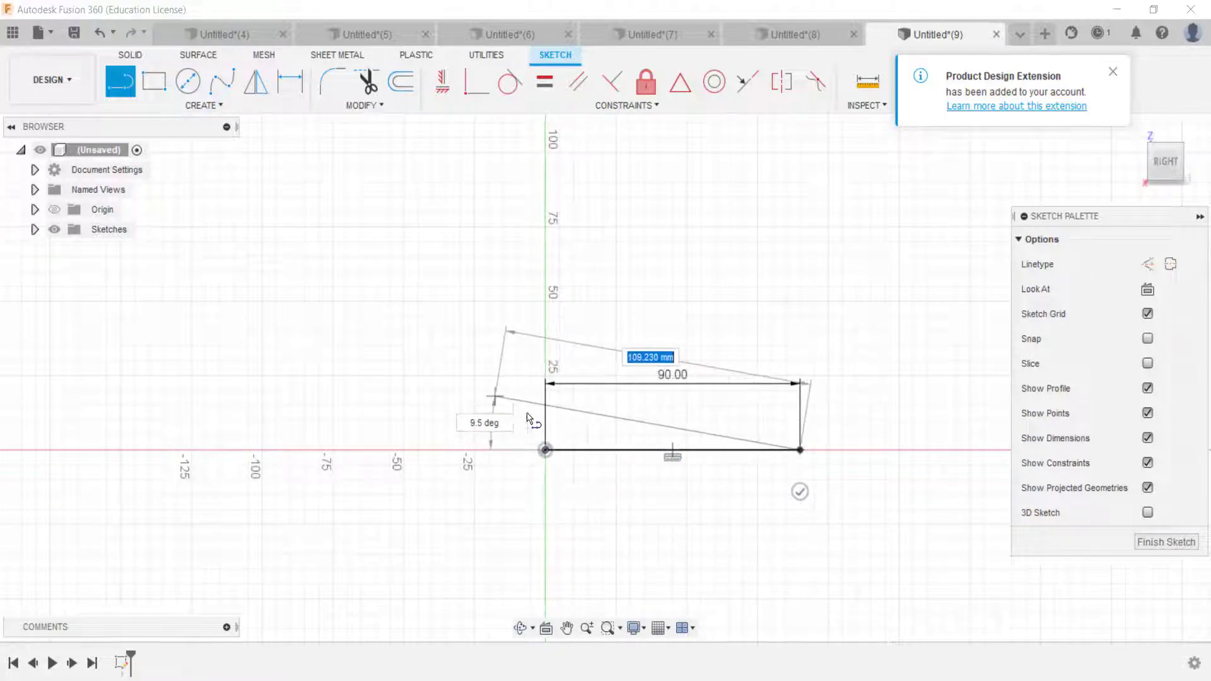
key("Escape")
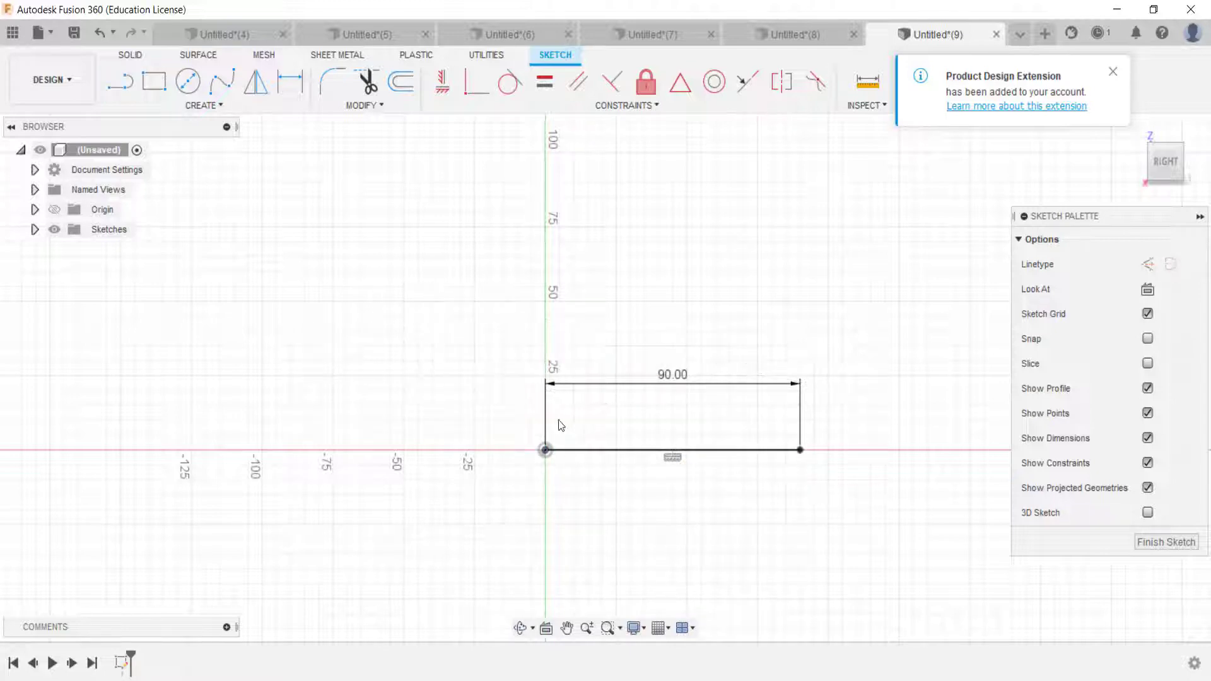
- Draw a 20 mm vertical line up from the base line's midpoint
left_click(120, 81)
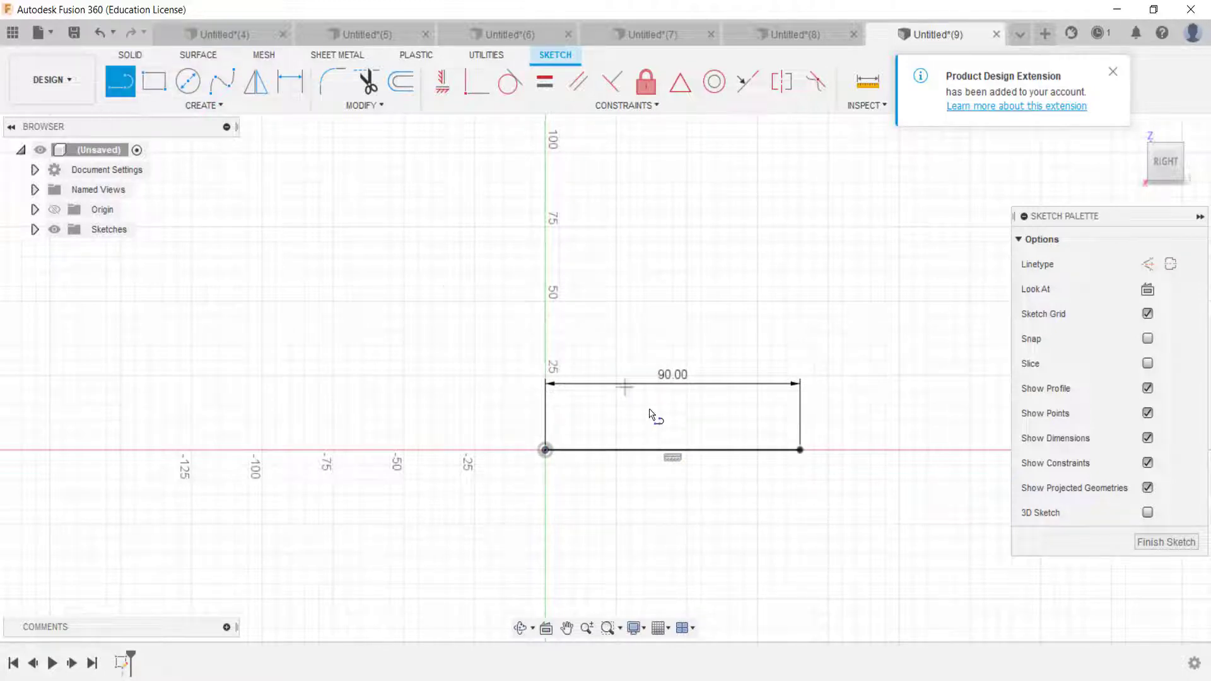
left_click(673, 450)
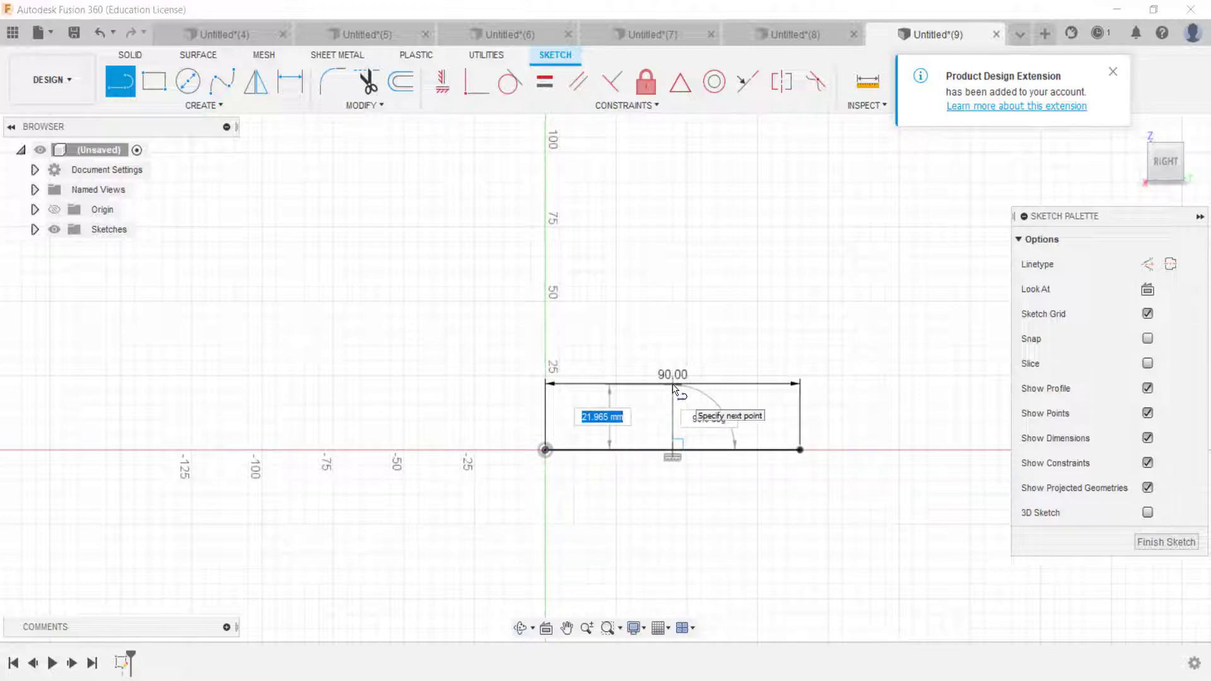
type("20")
key("Tab")
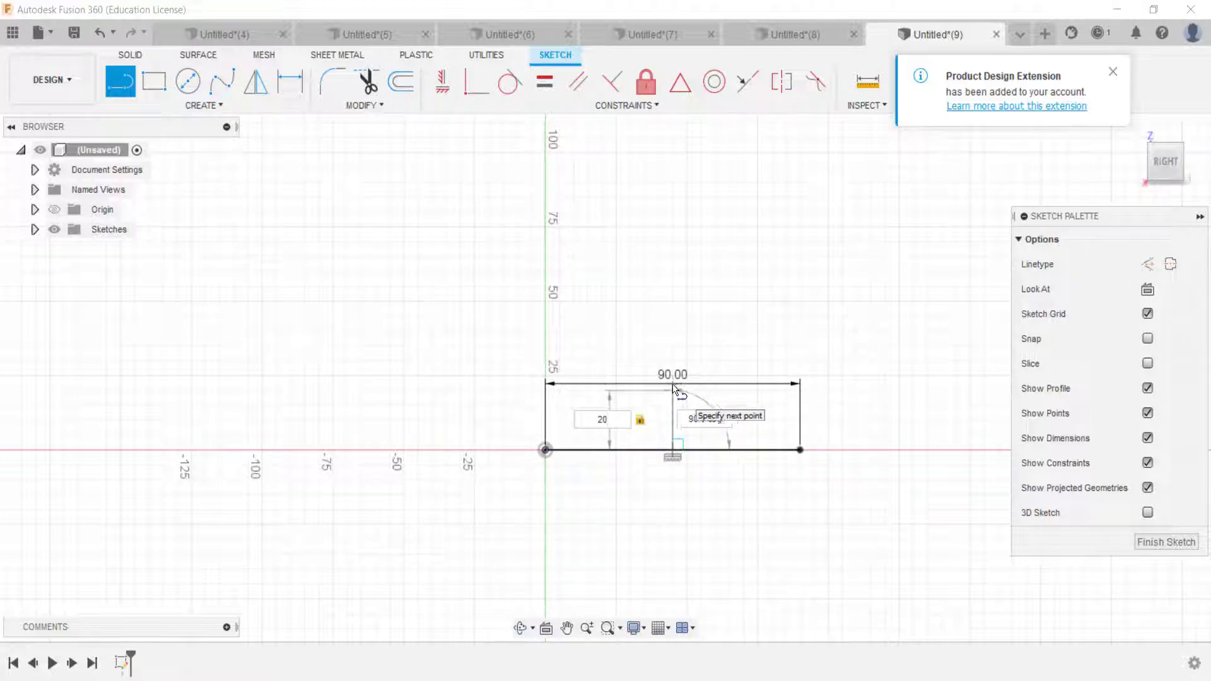
key("Return")
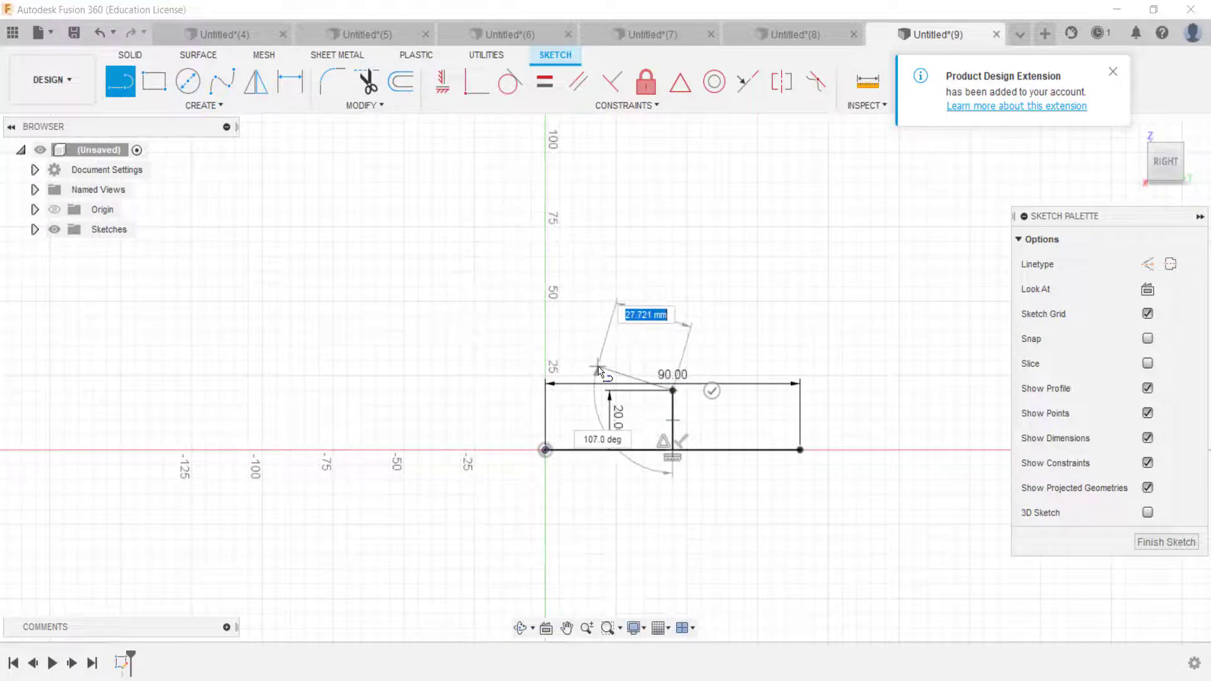
key("Escape")
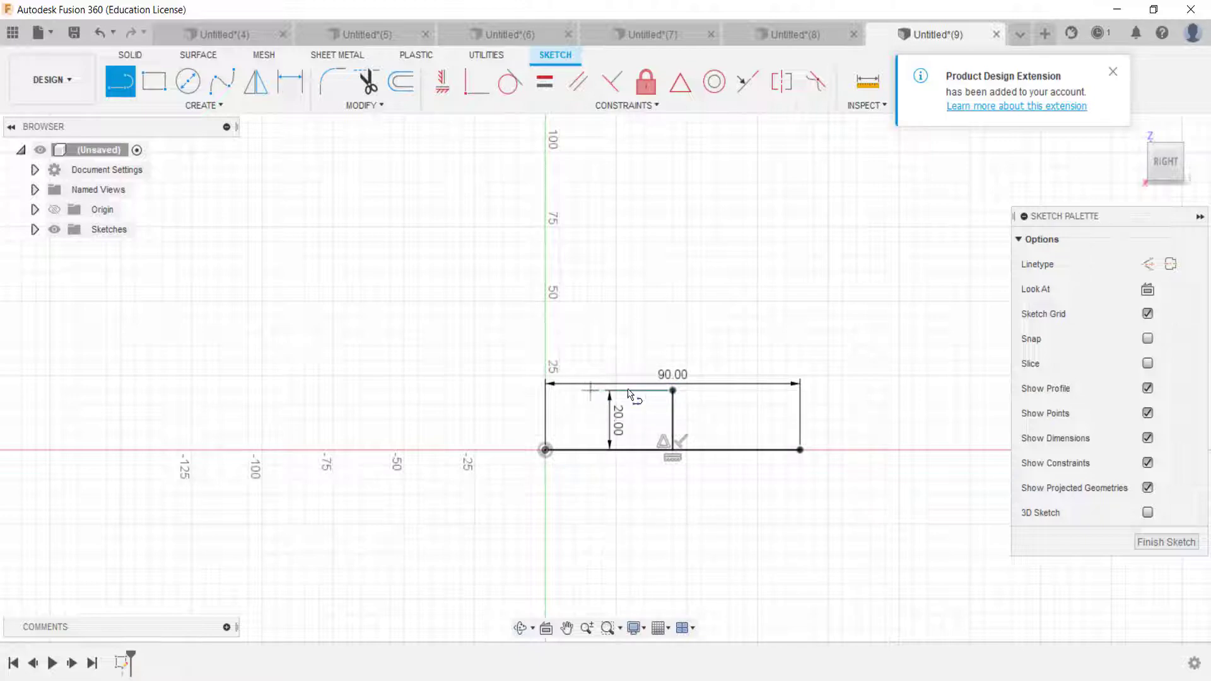
left_click(590, 391)
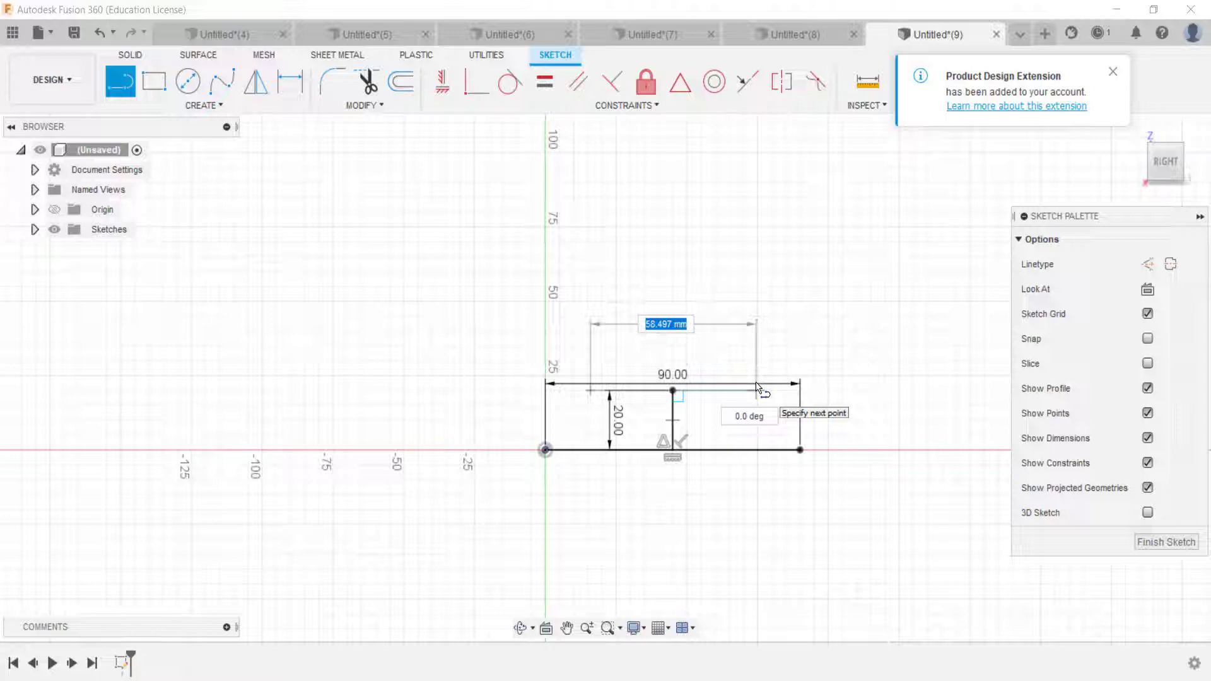
key("Escape")
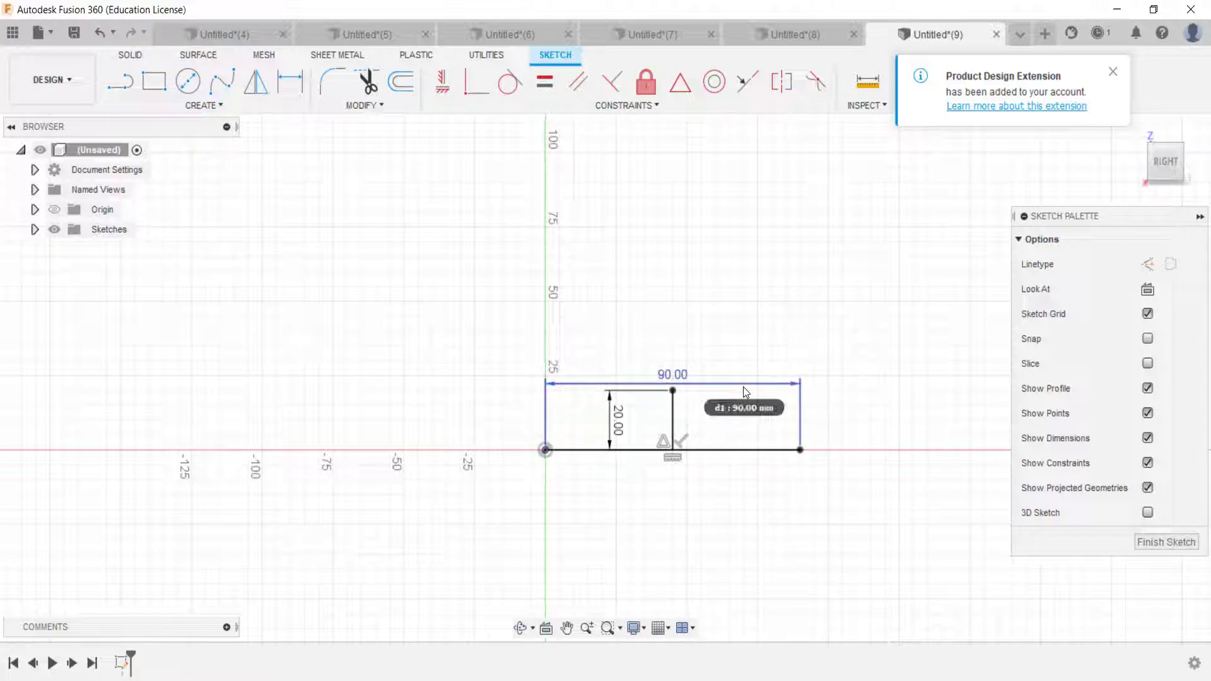
- Replace the 20 mm vertical with a 60 mm vertical line from the base midpoint
left_click(120, 81)
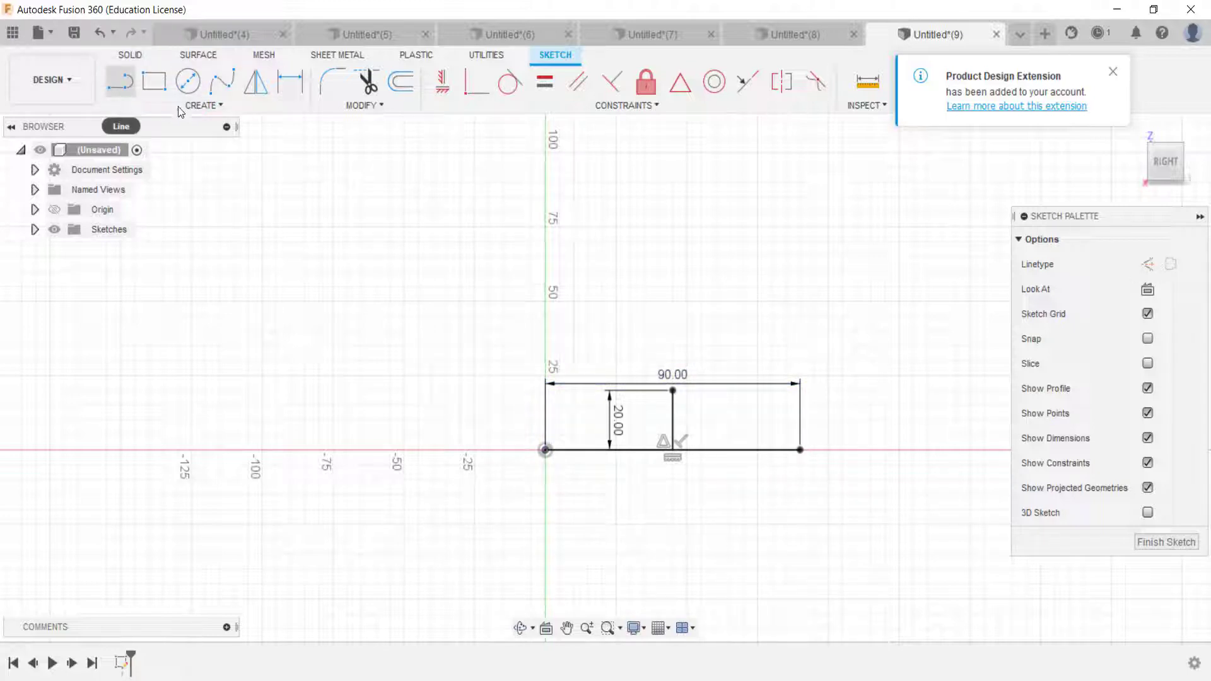
key("Escape")
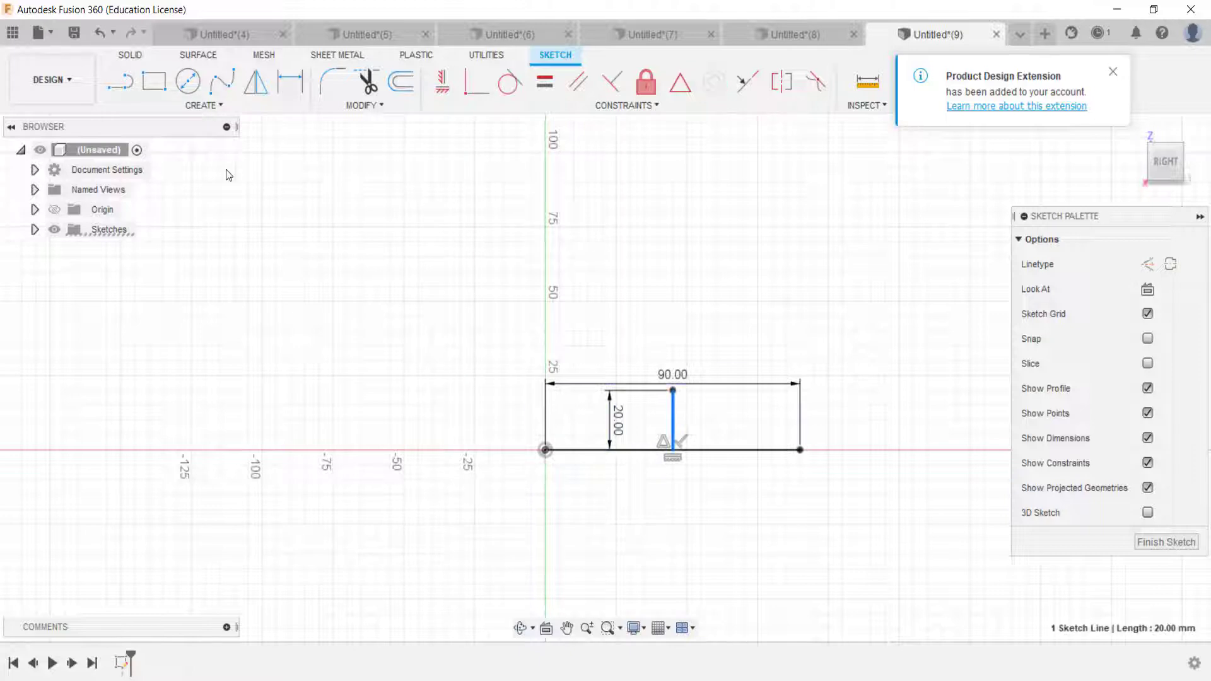
key("Delete")
left_click(120, 81)
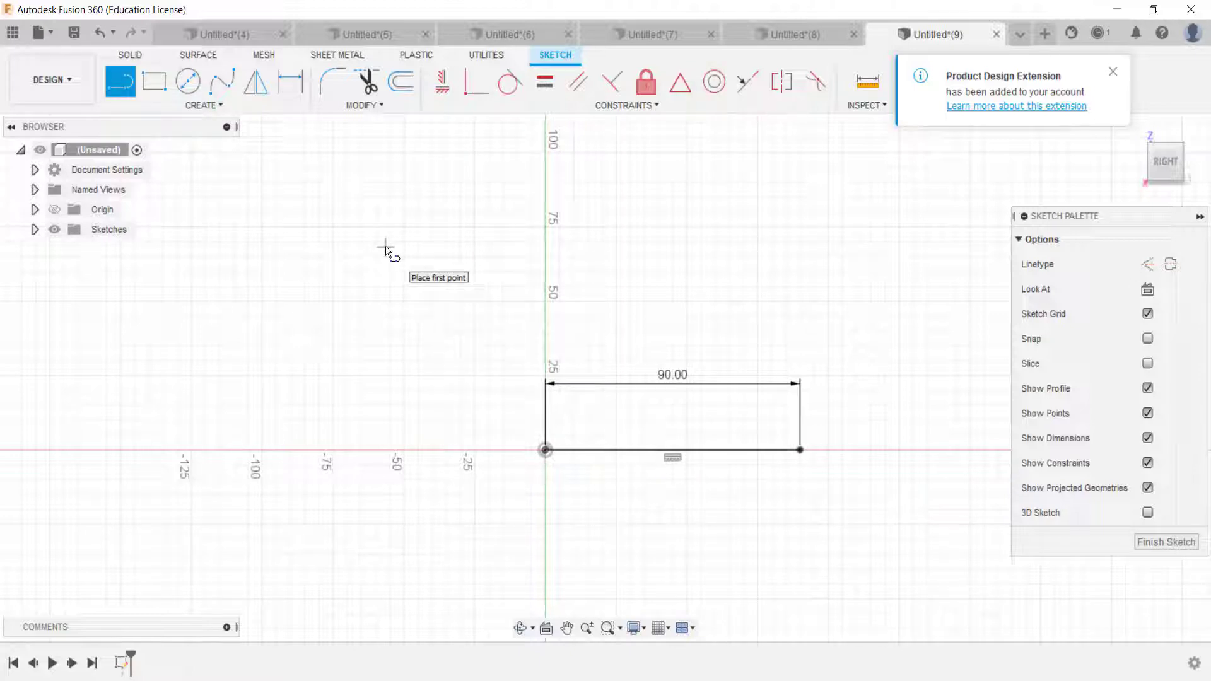
left_click(672, 451)
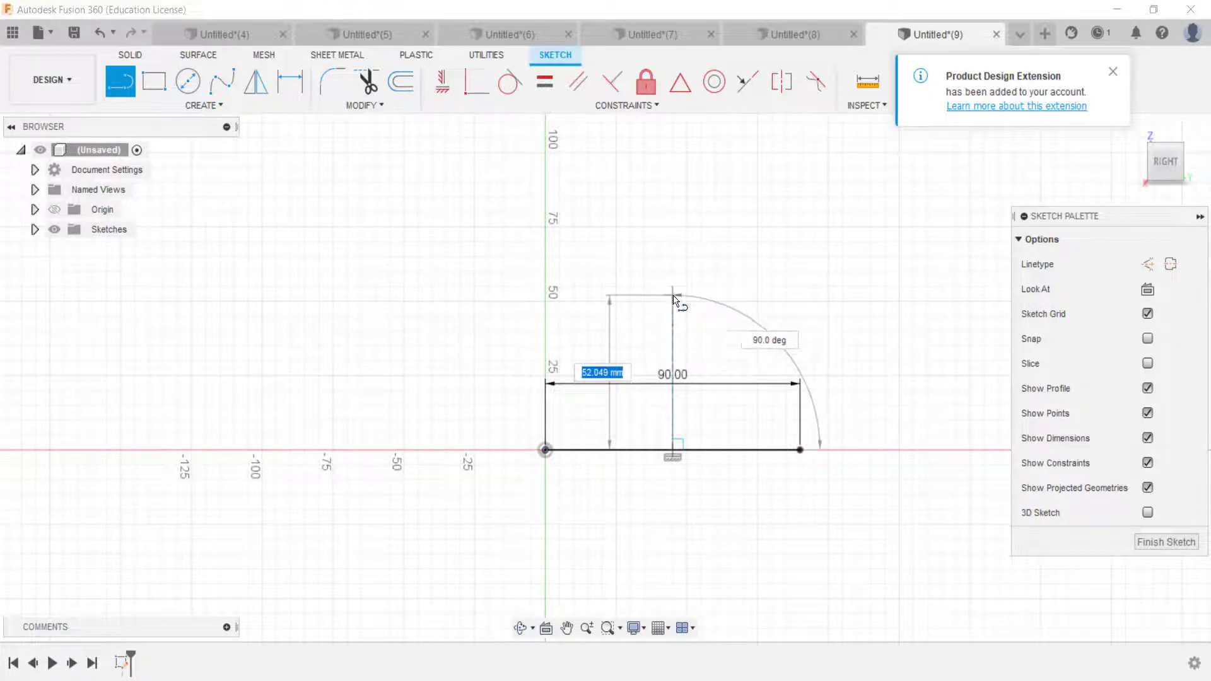
type("60")
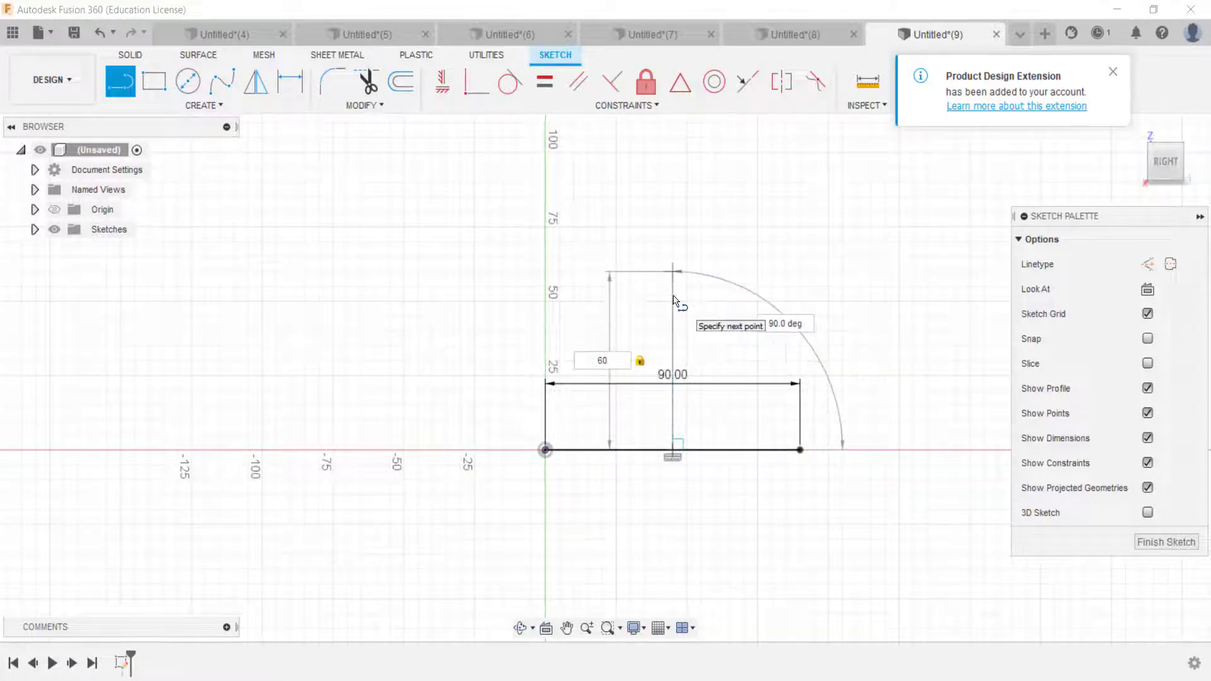
key("Return")
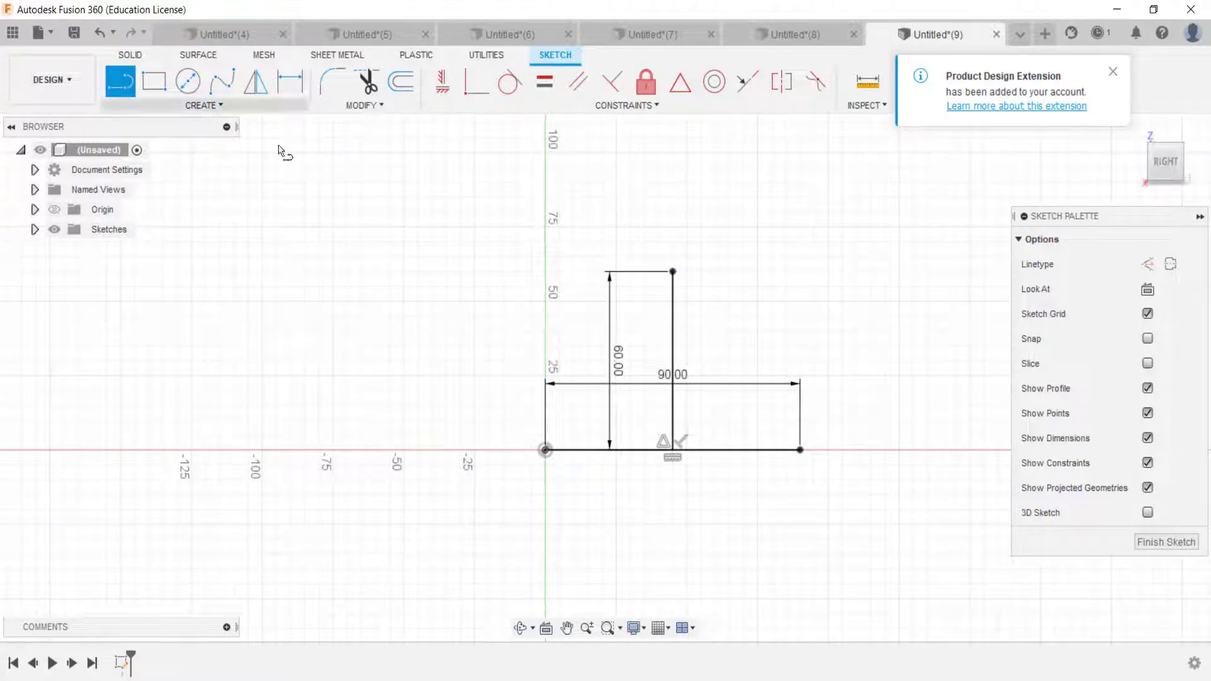
- Draw 25 mm top segments running left and right from the vertical line's top
left_click_drag(672, 272, 635, 278)
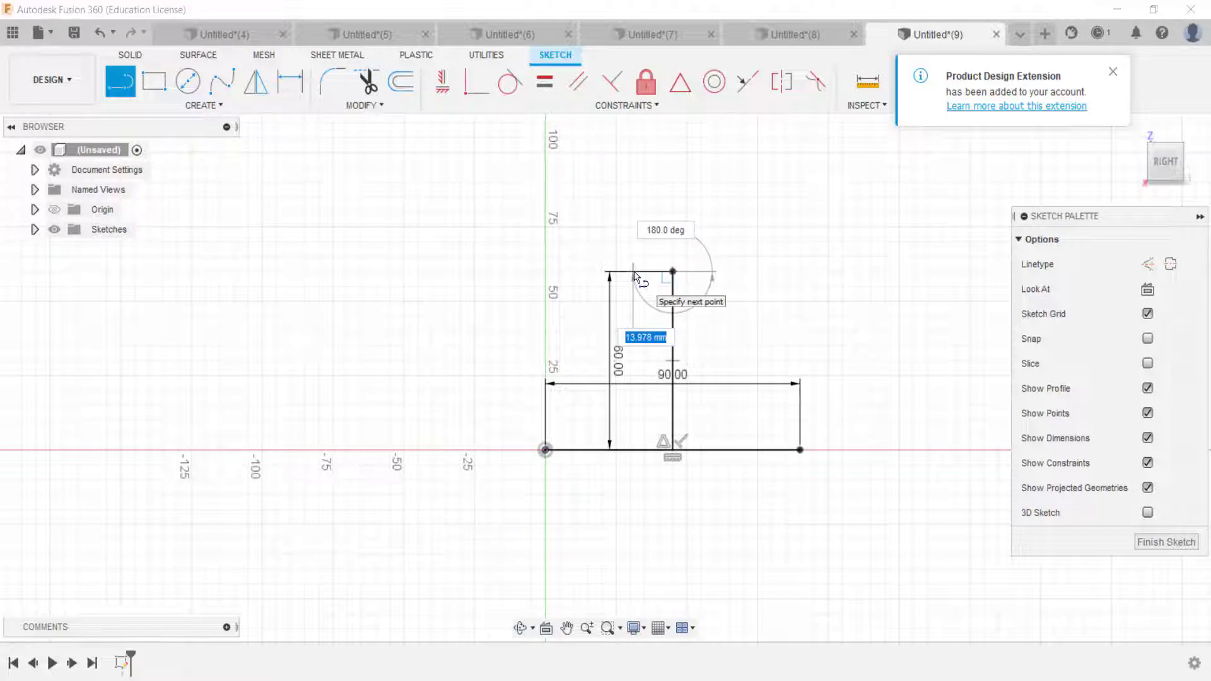
type("25")
key("Tab")
key("Return")
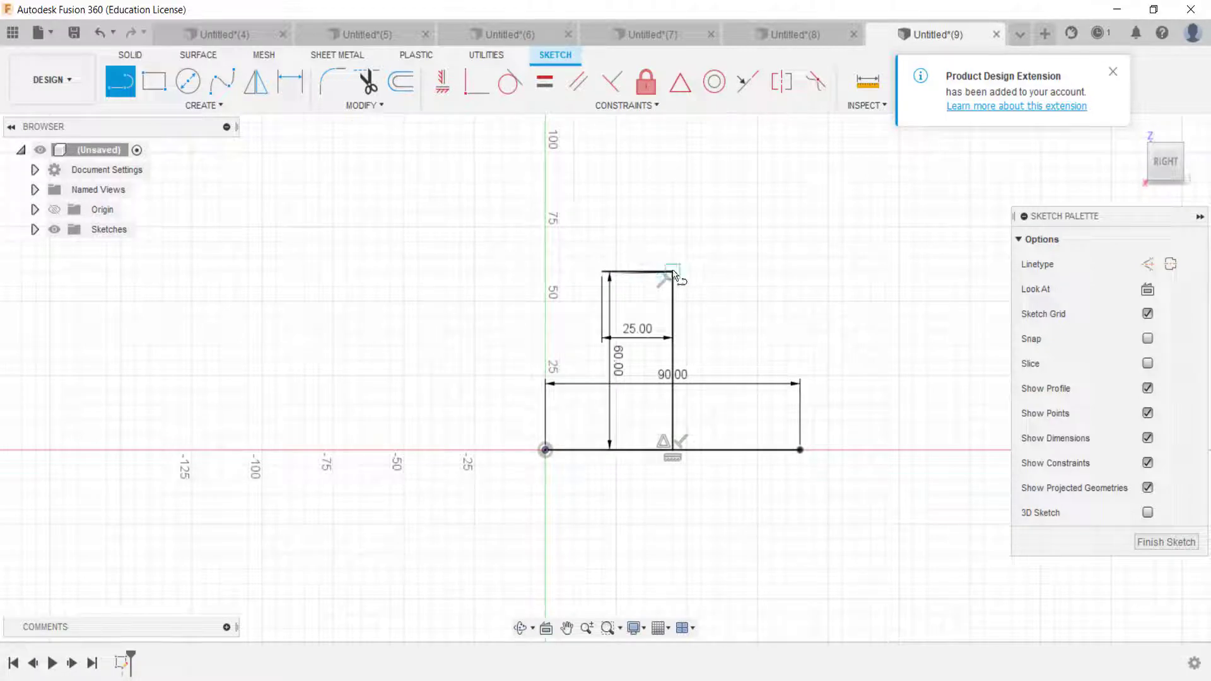
left_click_drag(671, 271, 751, 273)
type("25")
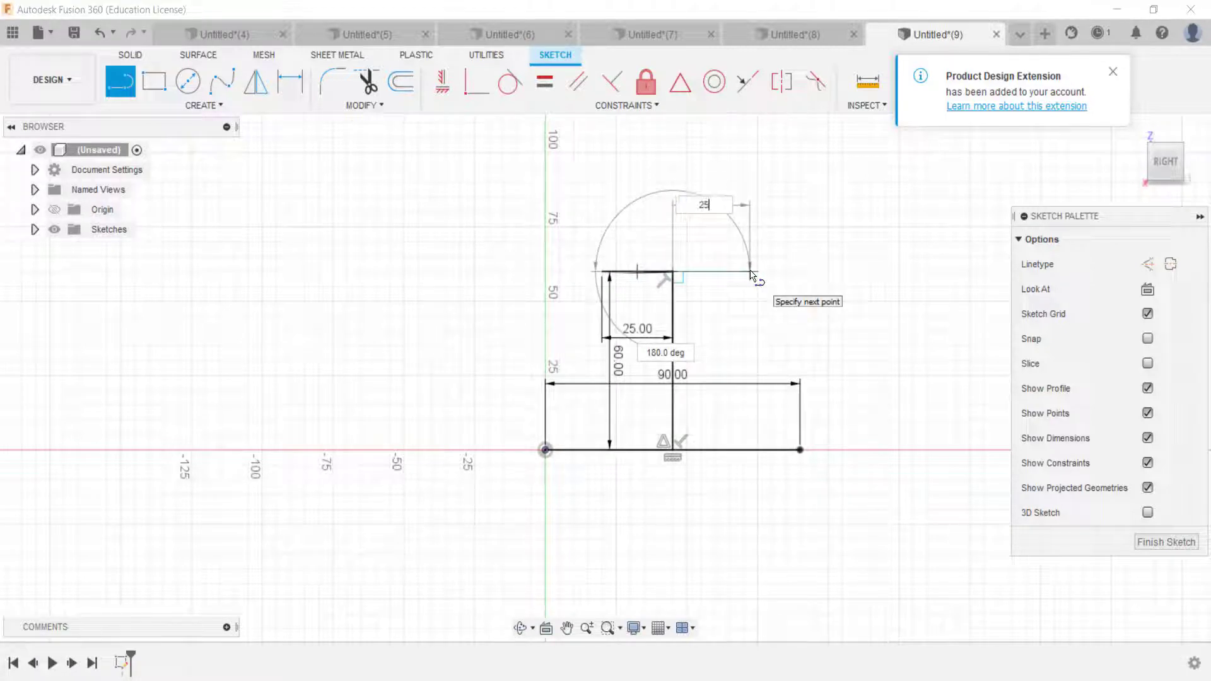
key("Return")
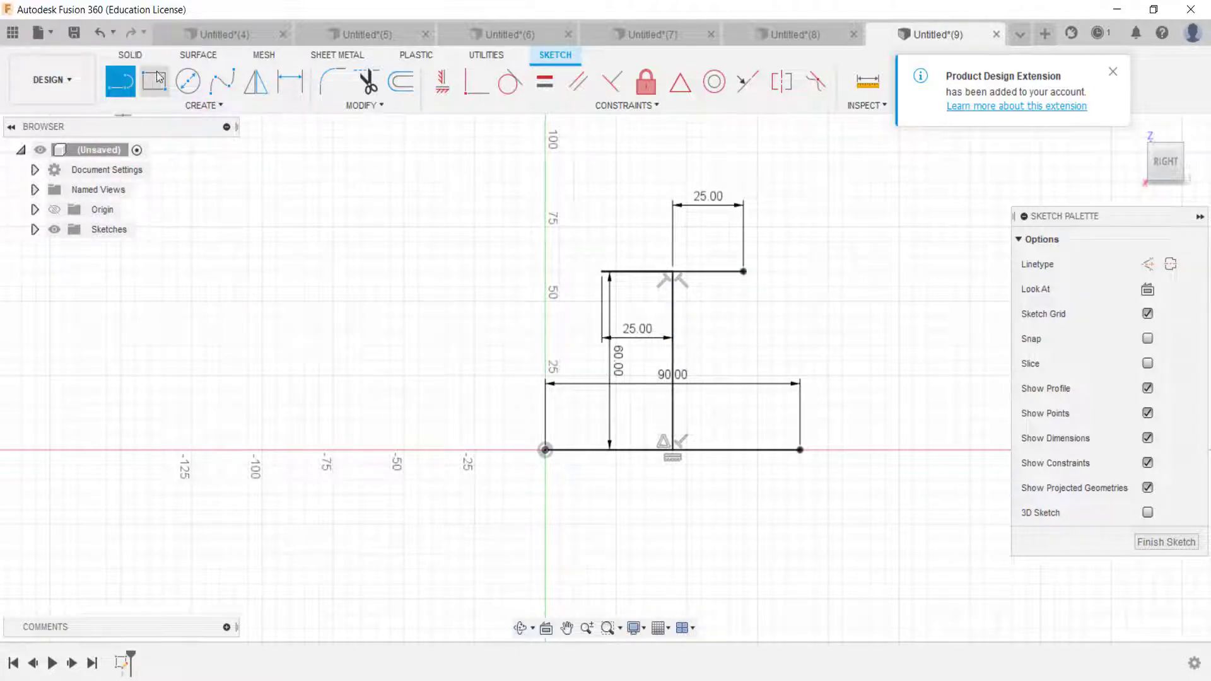
- Delete the 60 mm helper line and draw both slanted sides to close the trapezoid
left_click(1113, 73)
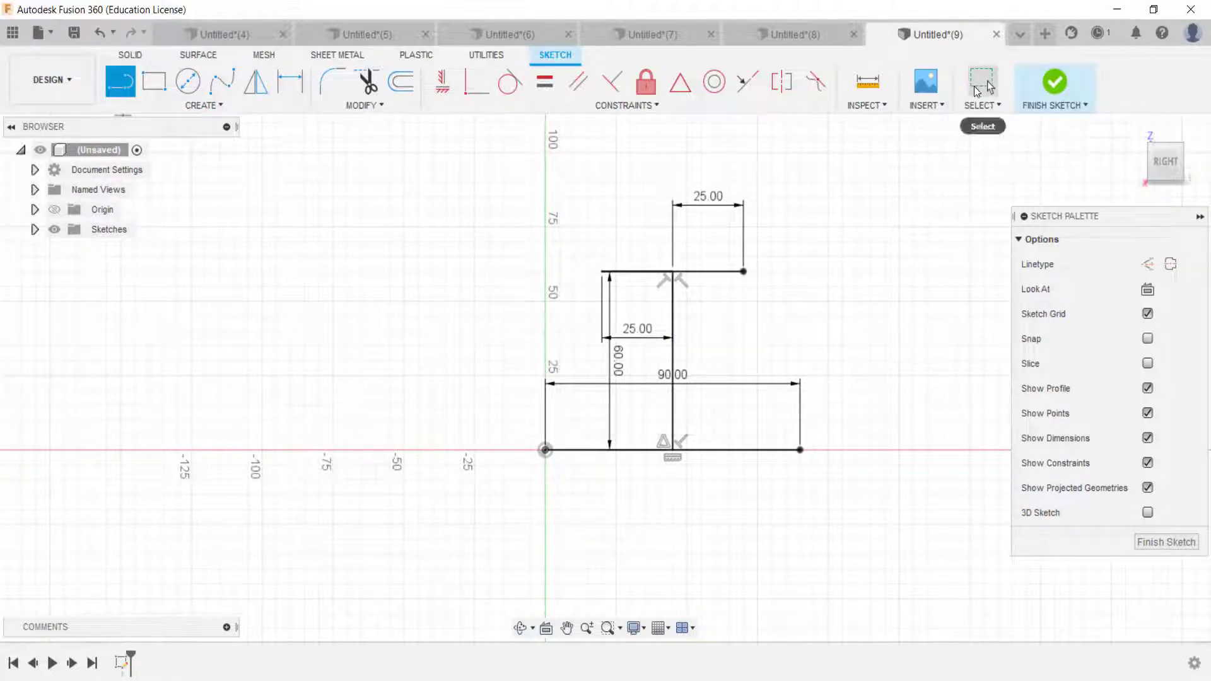
left_click(987, 85)
left_click(672, 347)
key("Delete")
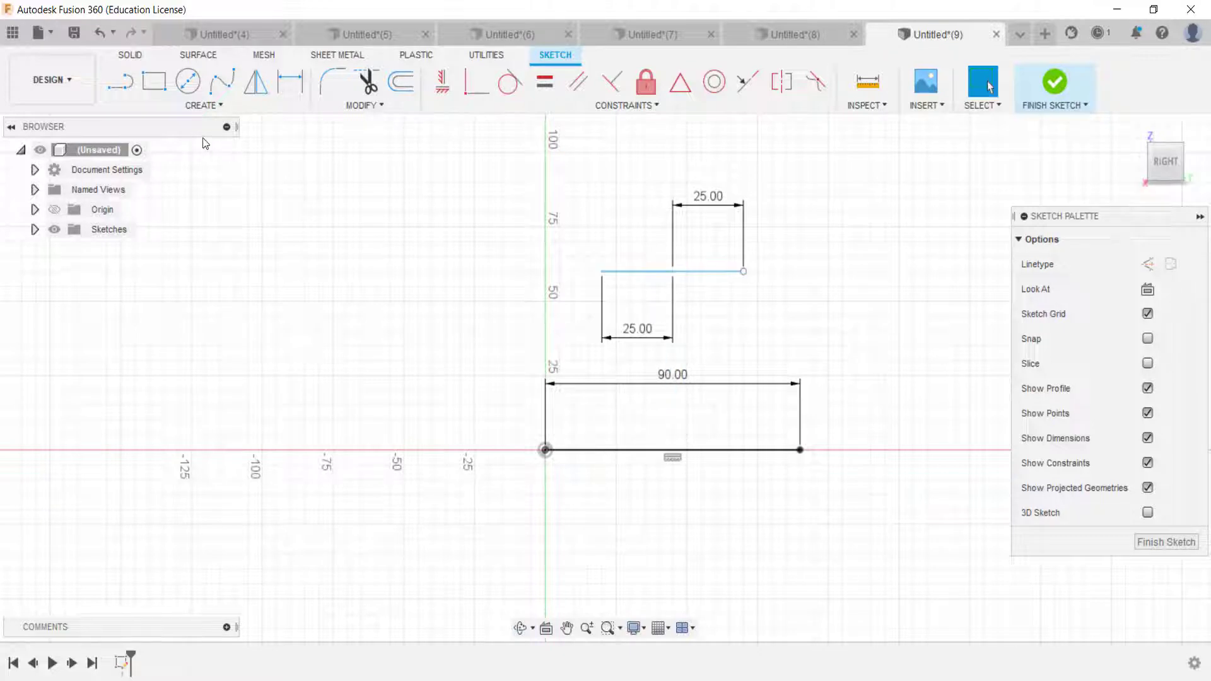
left_click(120, 81)
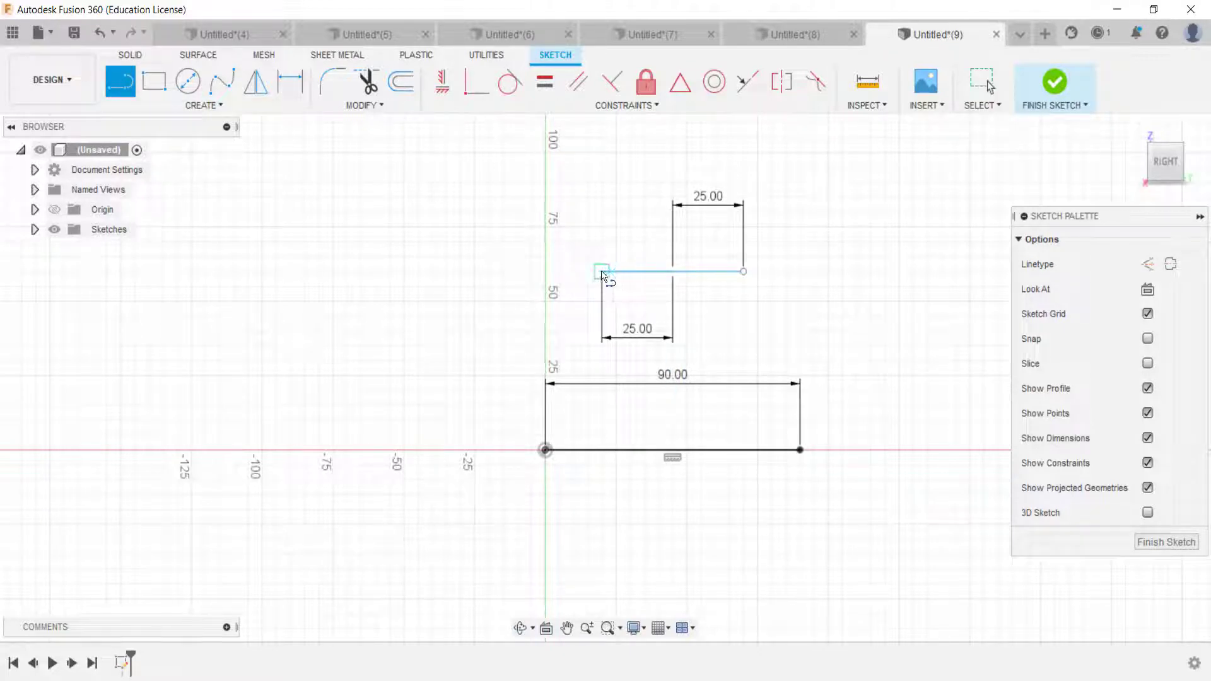
left_click(602, 272)
double_click(545, 449)
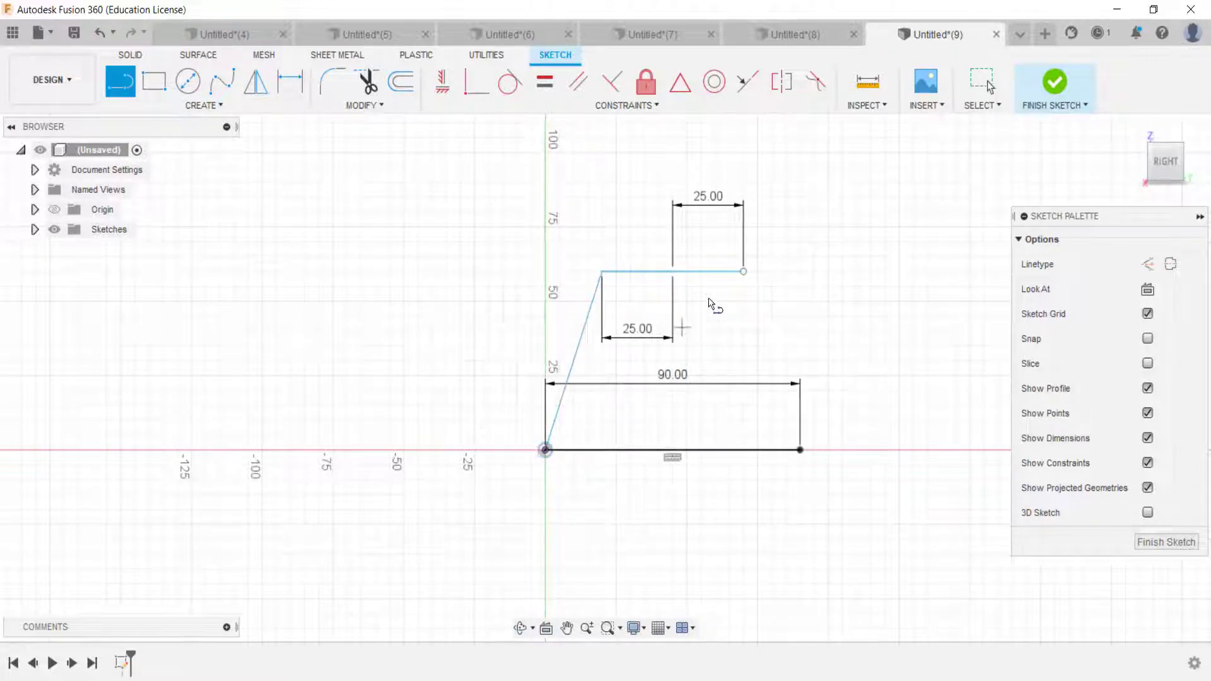
left_click(744, 272)
double_click(800, 450)
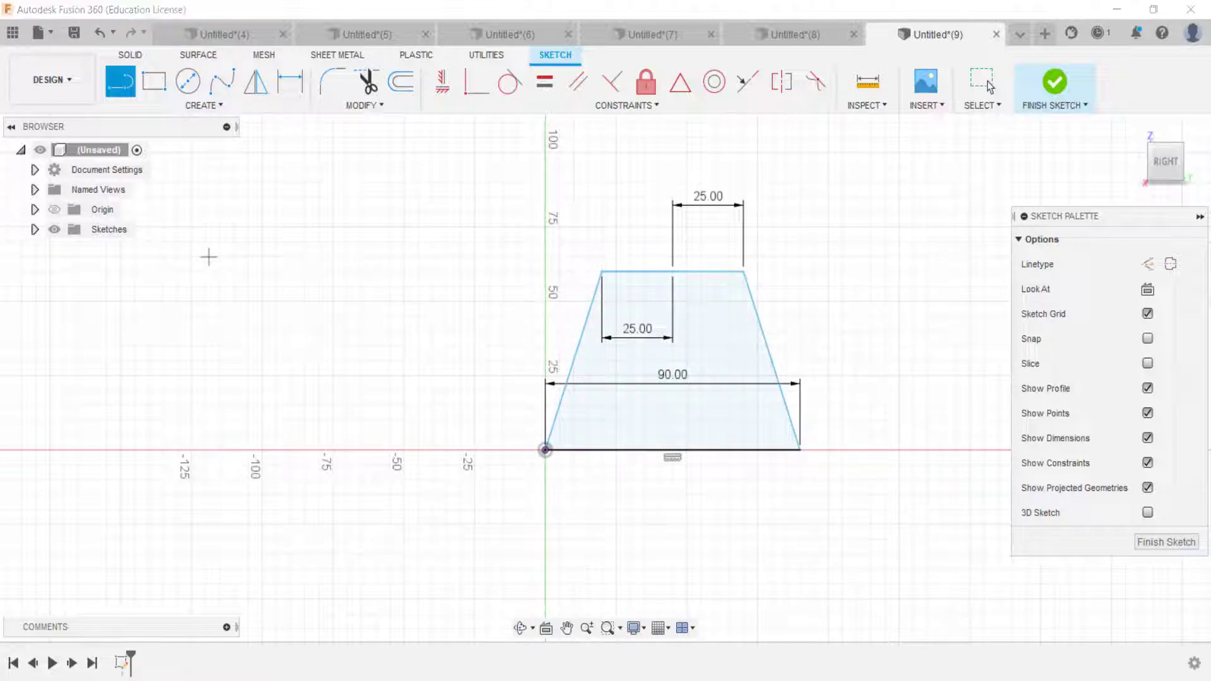
key("alt+Tab")
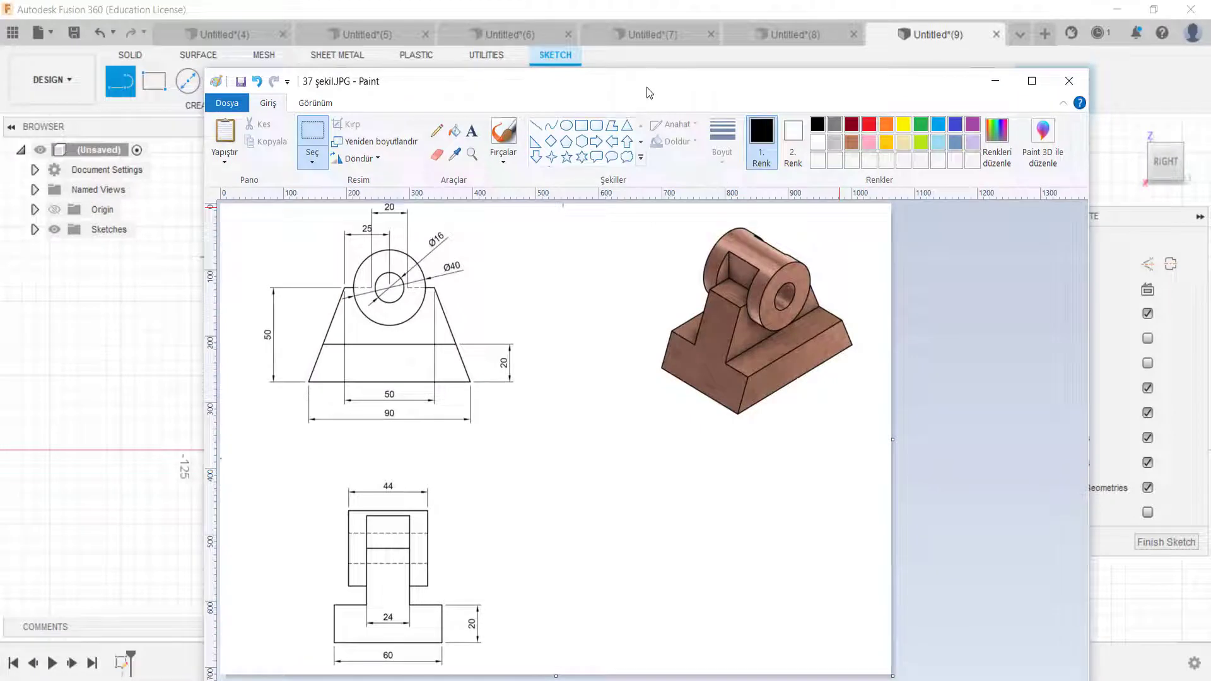
- Minimize the Paint reference drawing to return to the Fusion 360 sketch
left_click(995, 80)
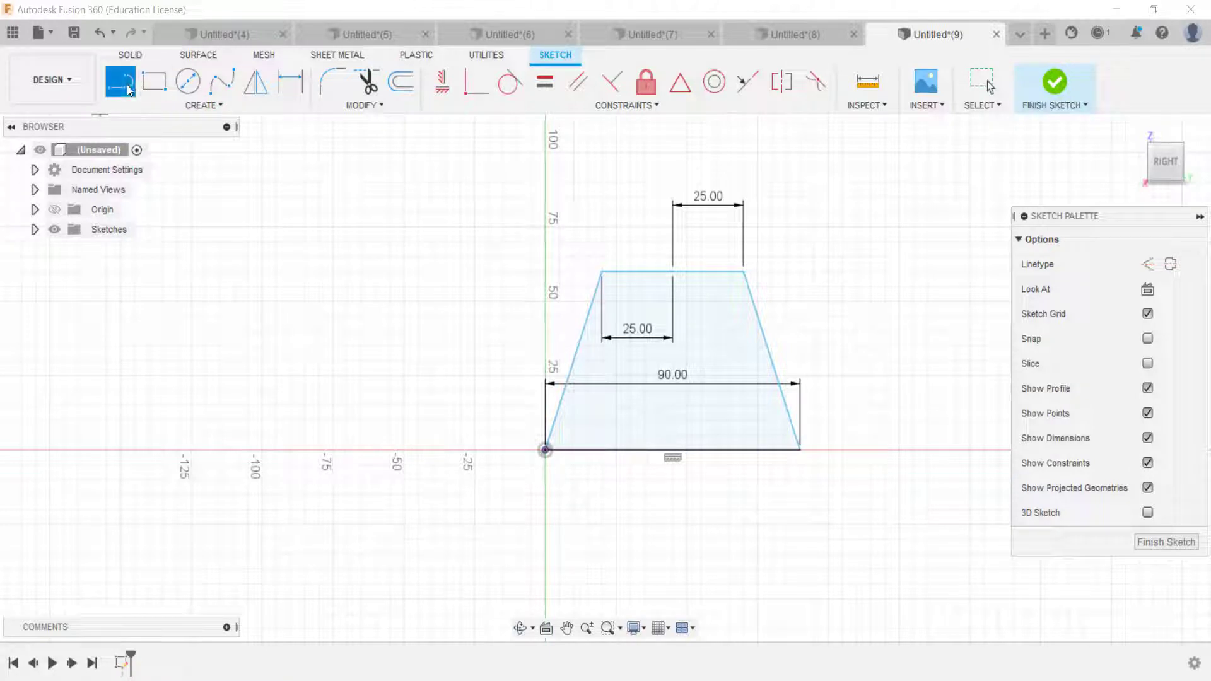
- Draw a 20 mm vertical from the base midpoint and a horizontal to the slanted edge, then finish the sketch
left_click(673, 450)
type("20")
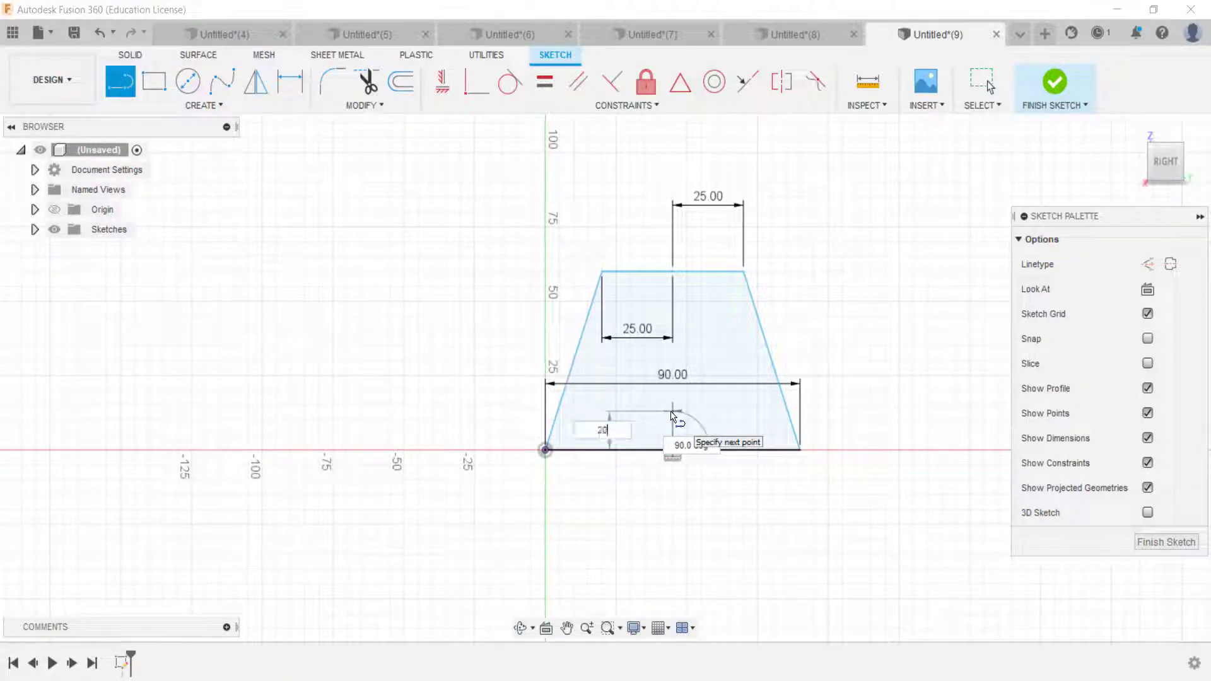
key("Return")
left_click(565, 390)
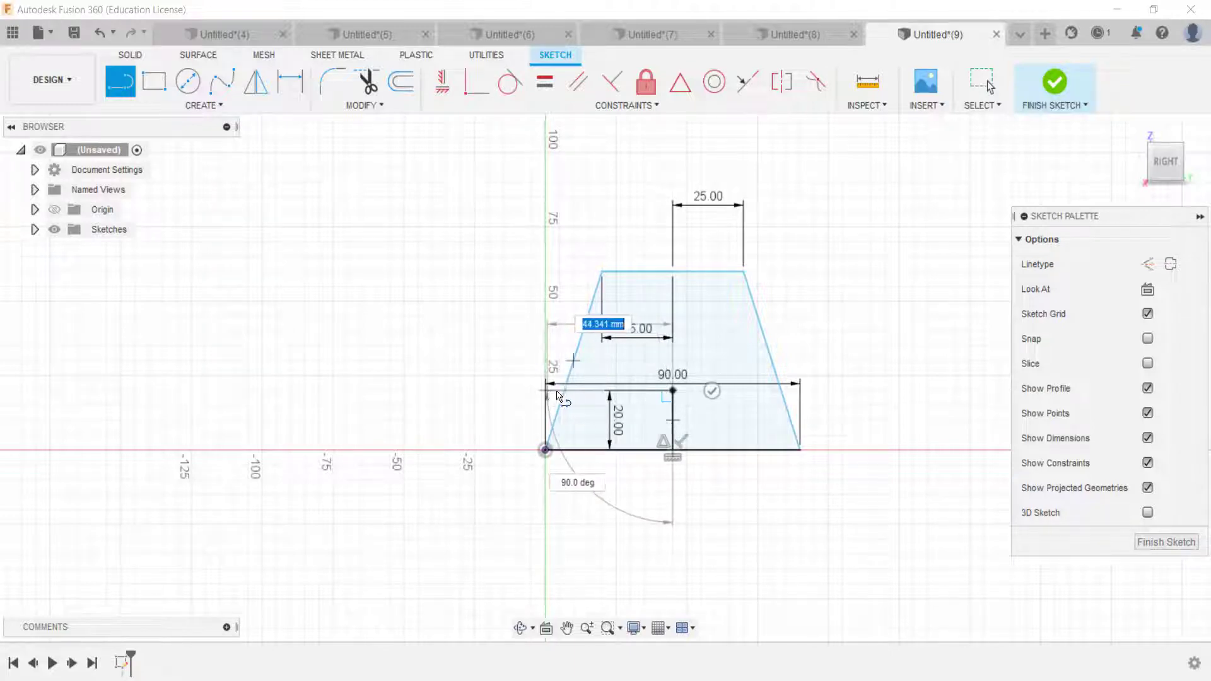
key("Escape")
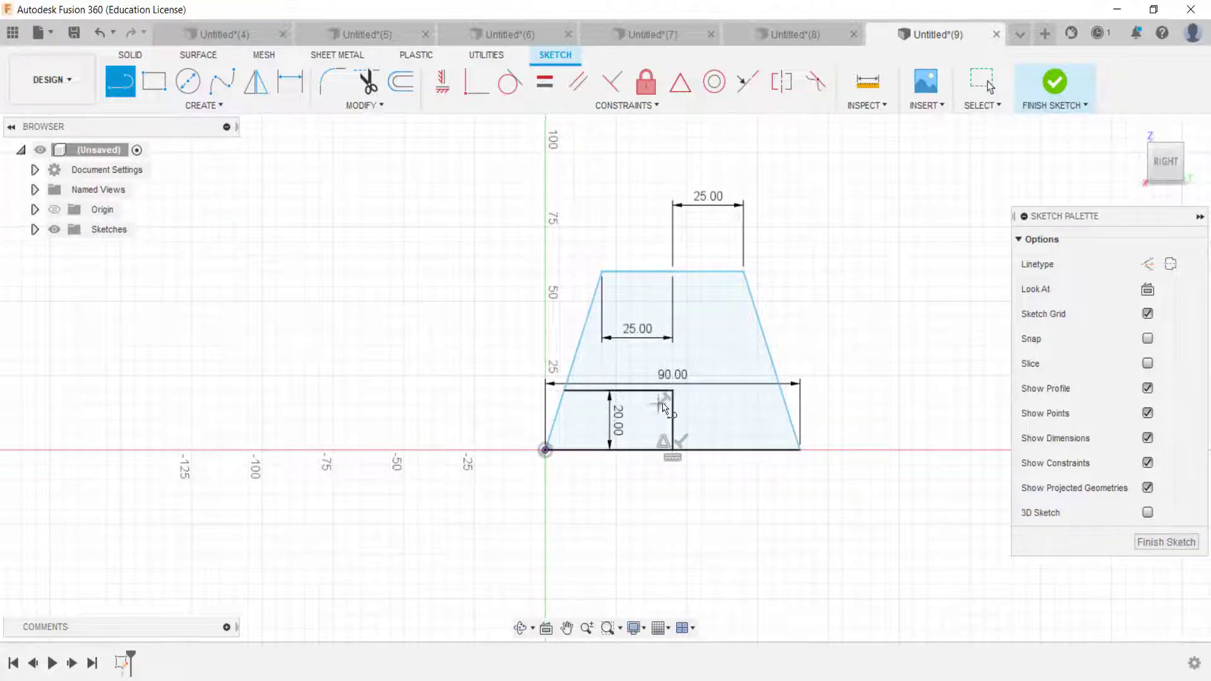
left_click(672, 389)
key("Escape")
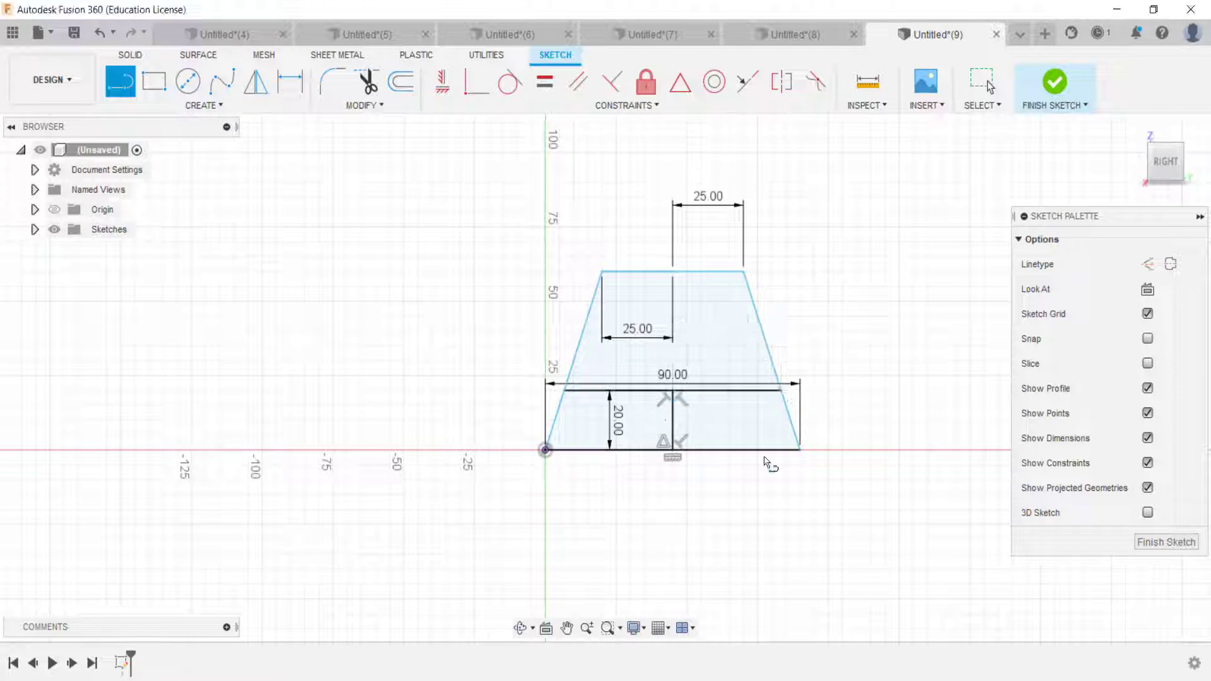
mouse_move(498, 383)
middle_mouse_down("shift")
mouse_move(533, 390)
mouse_move(445, 367)
middle_mouse_up("shift")
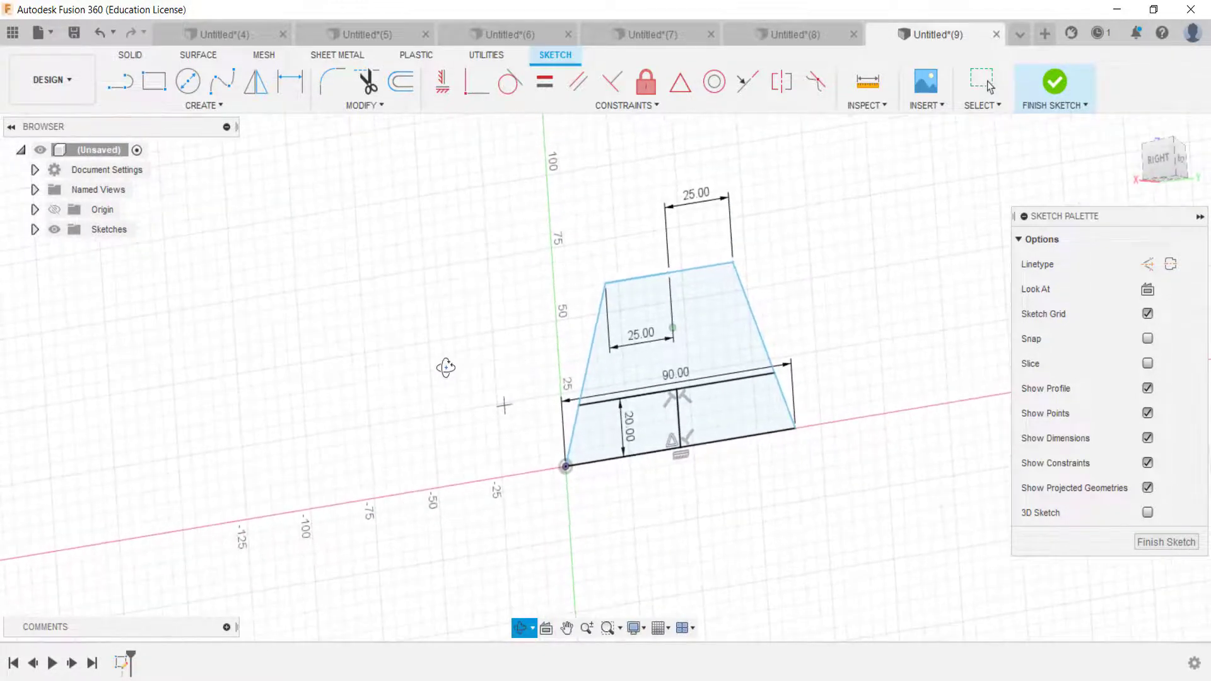
key("l")
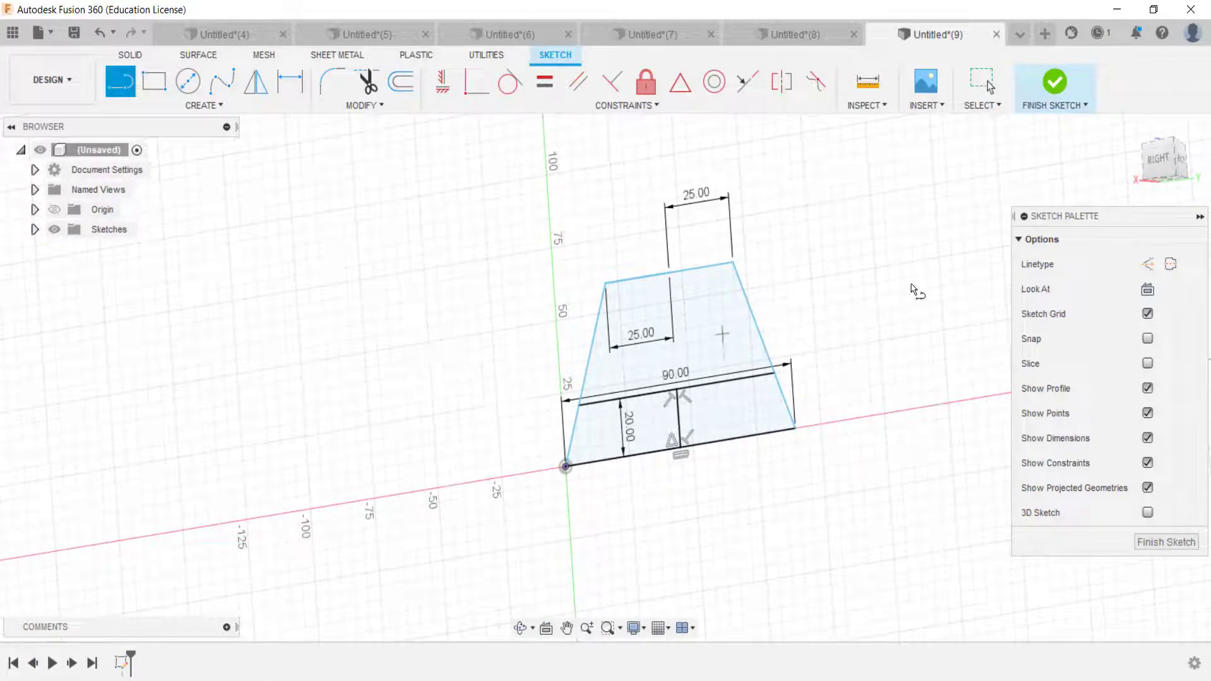
left_click(1090, 102)
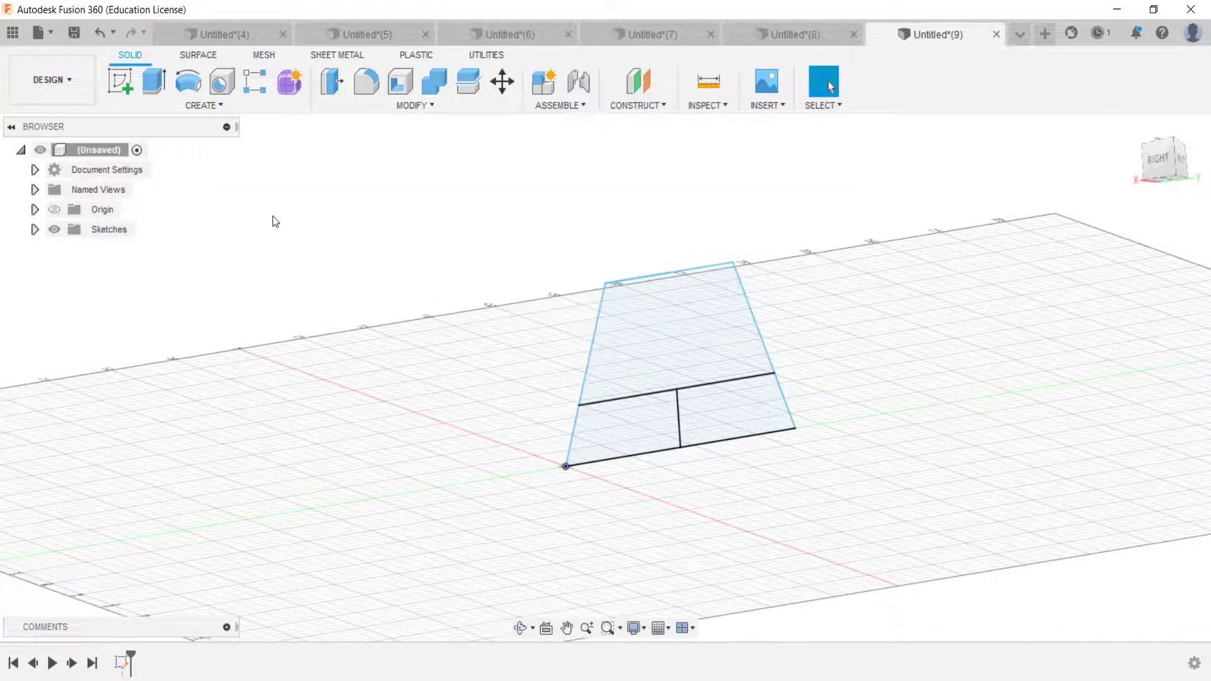
- Extrude both lower profiles 30 mm symmetrically, then make Sketch1 visible again
left_click(153, 82)
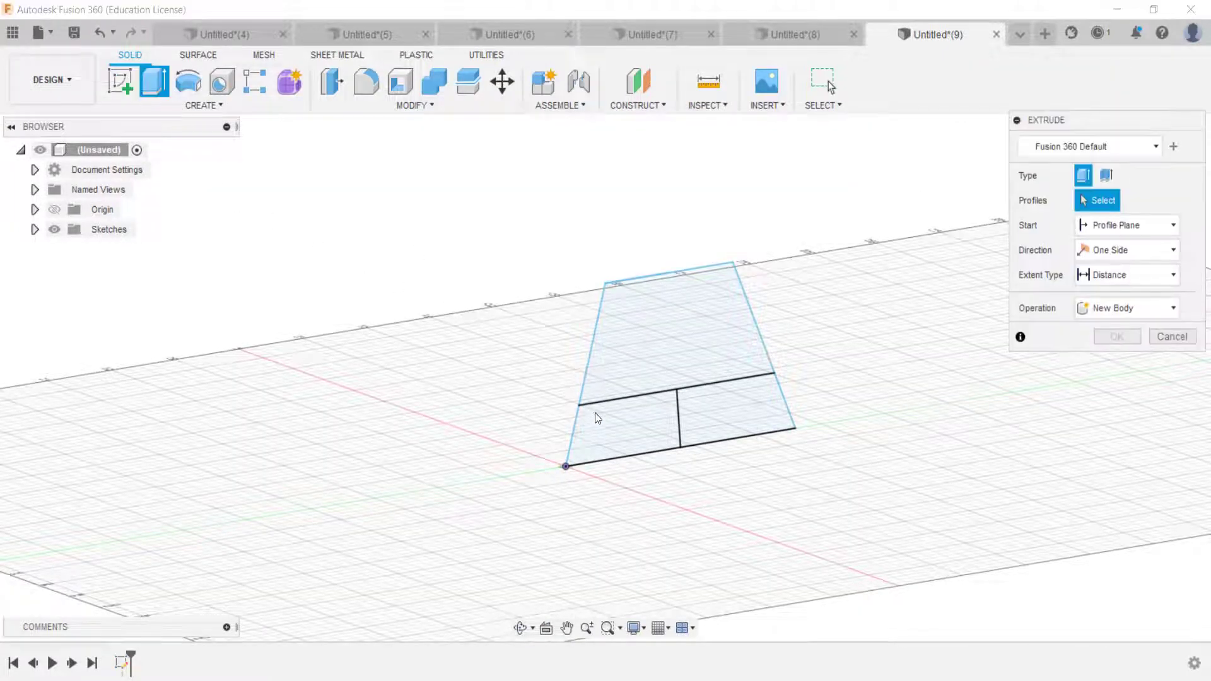
left_click(630, 427)
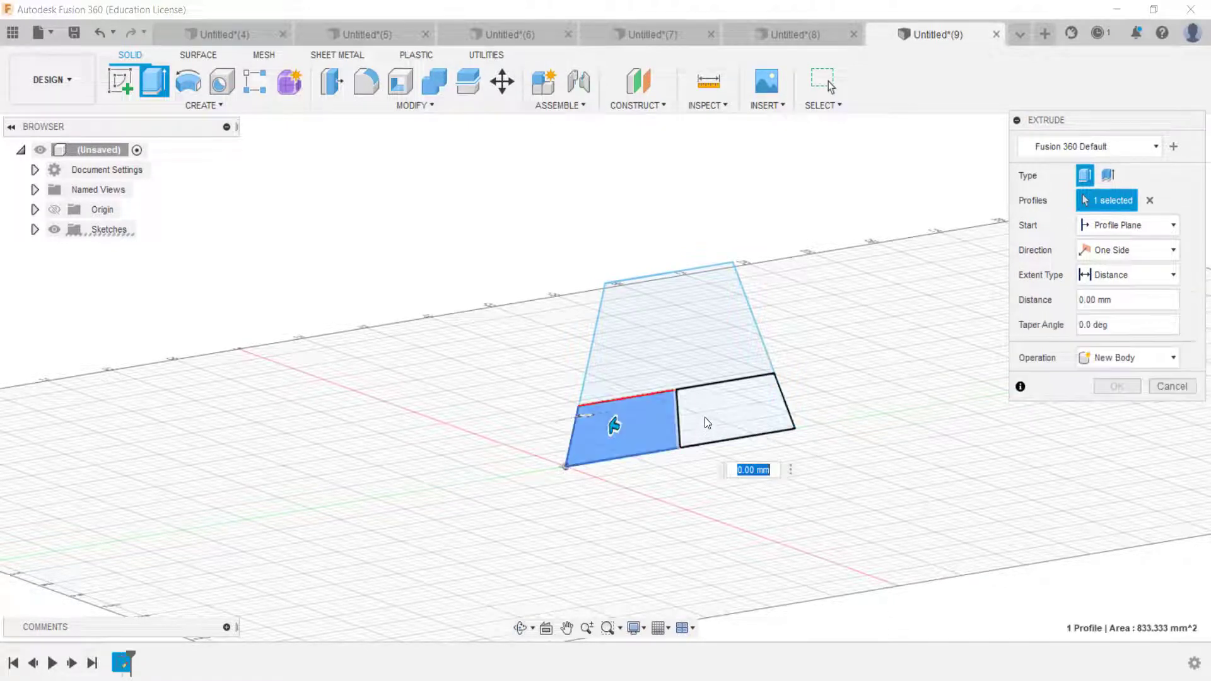
left_click(709, 419)
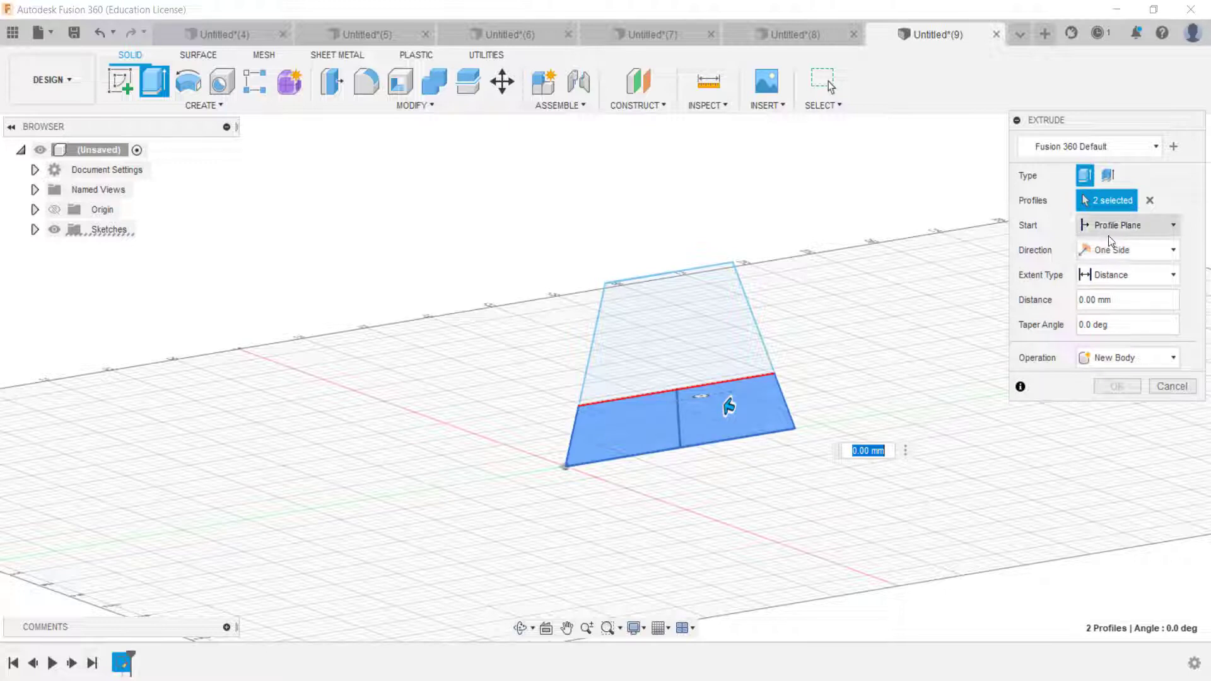
left_click(1105, 256)
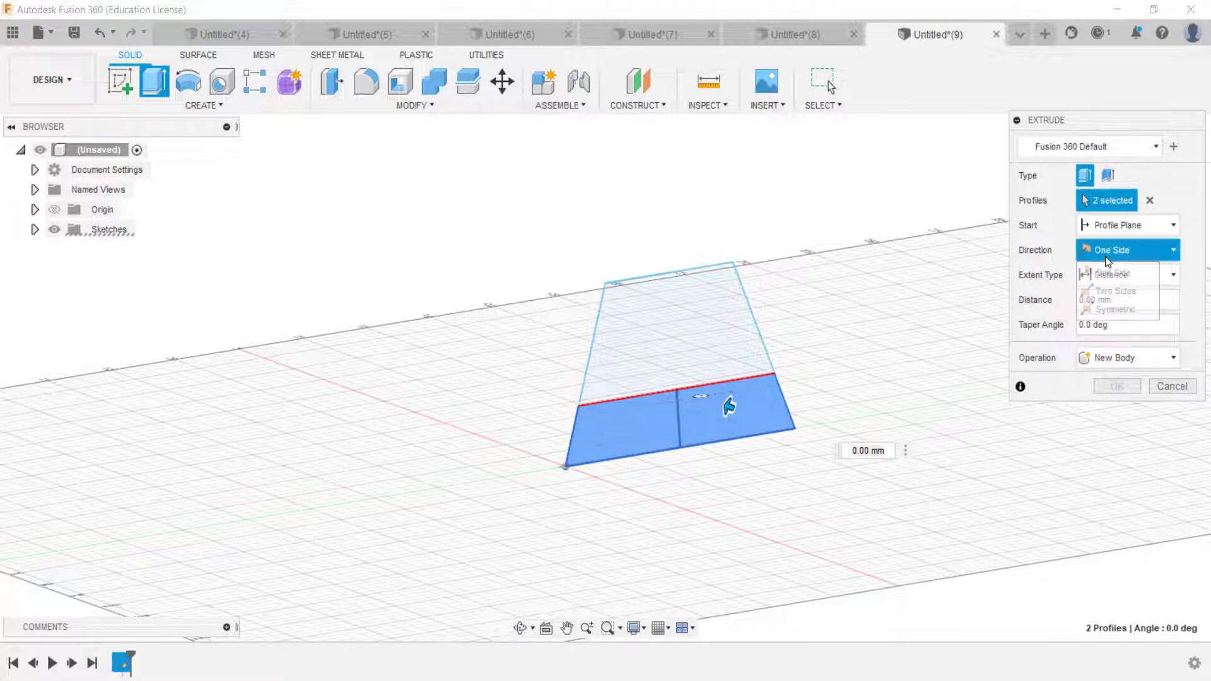
left_click(1104, 310)
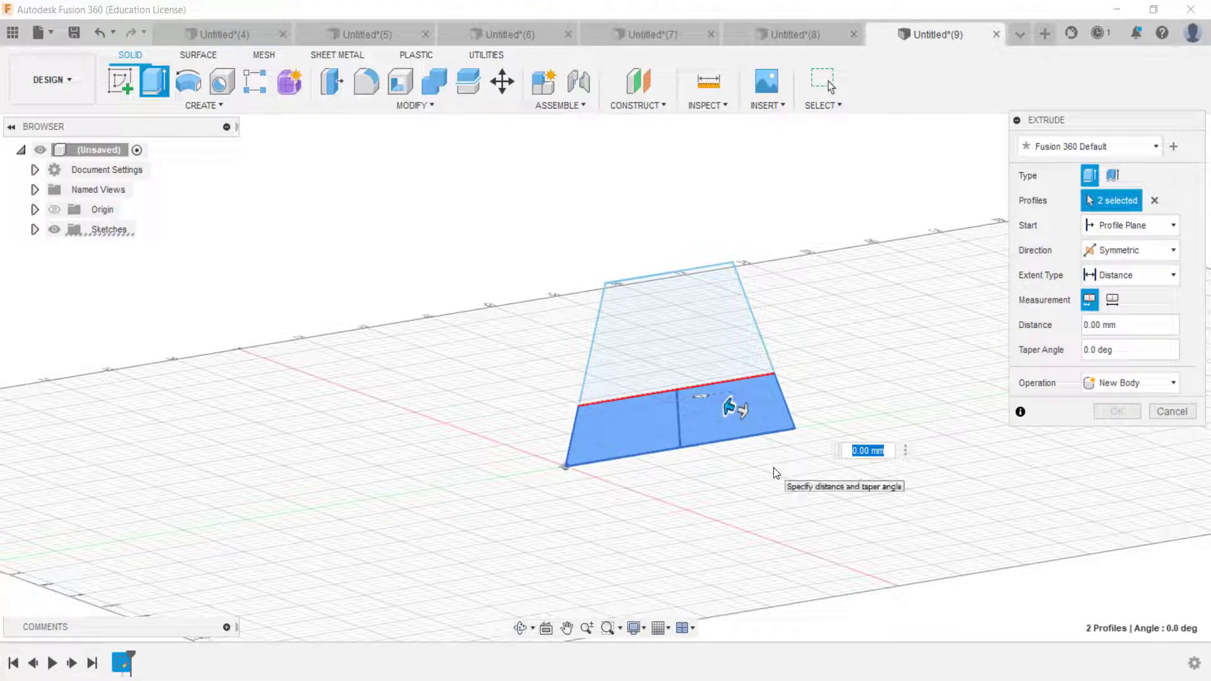
type("30")
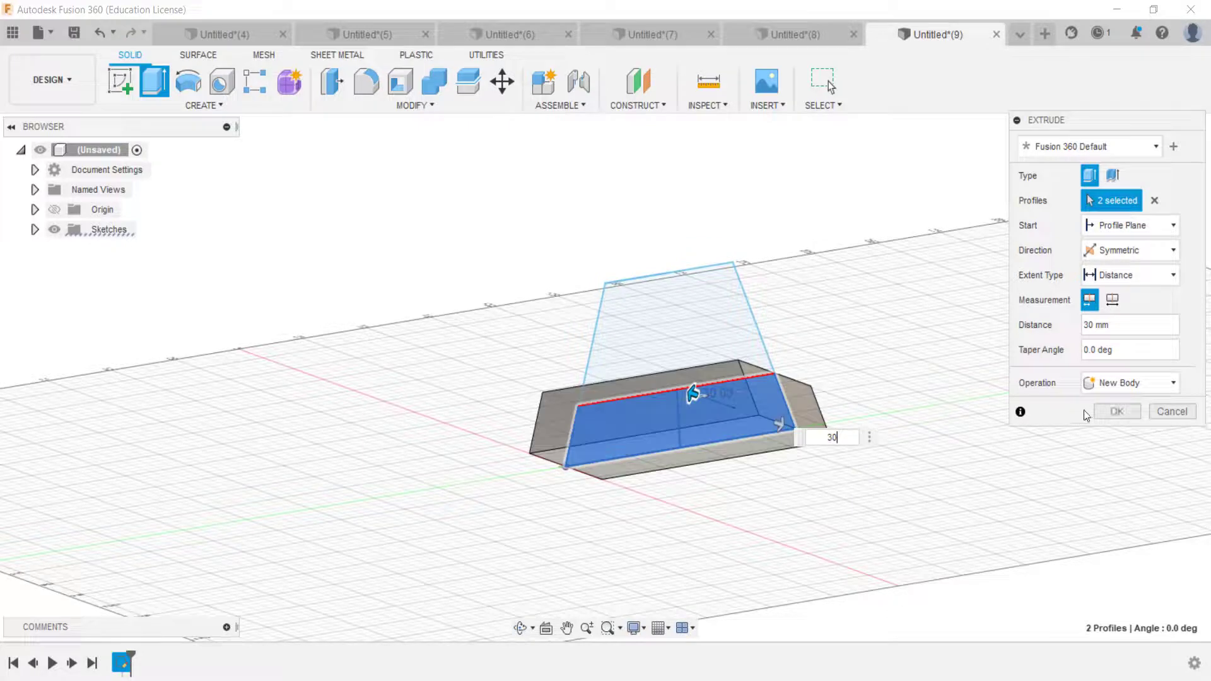
left_click(1116, 412)
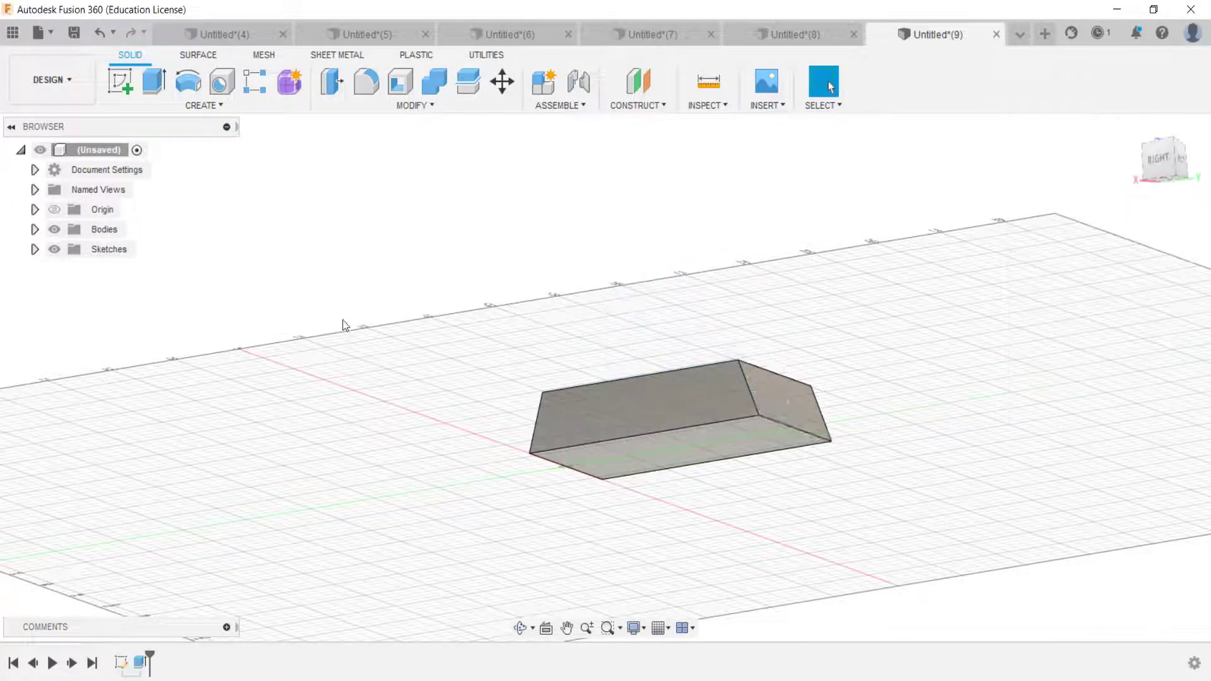
left_click(33, 250)
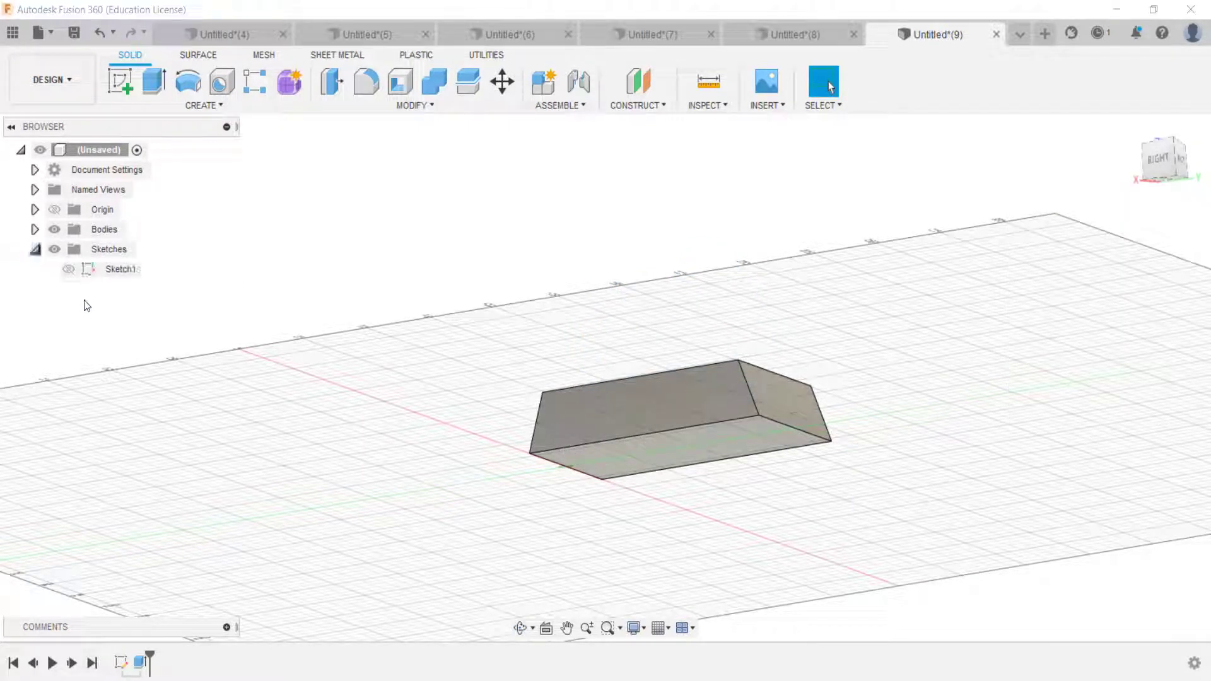
left_click(68, 269)
- Extrude the upper trapezoid profile 12 mm, joined to the base
left_click(154, 82)
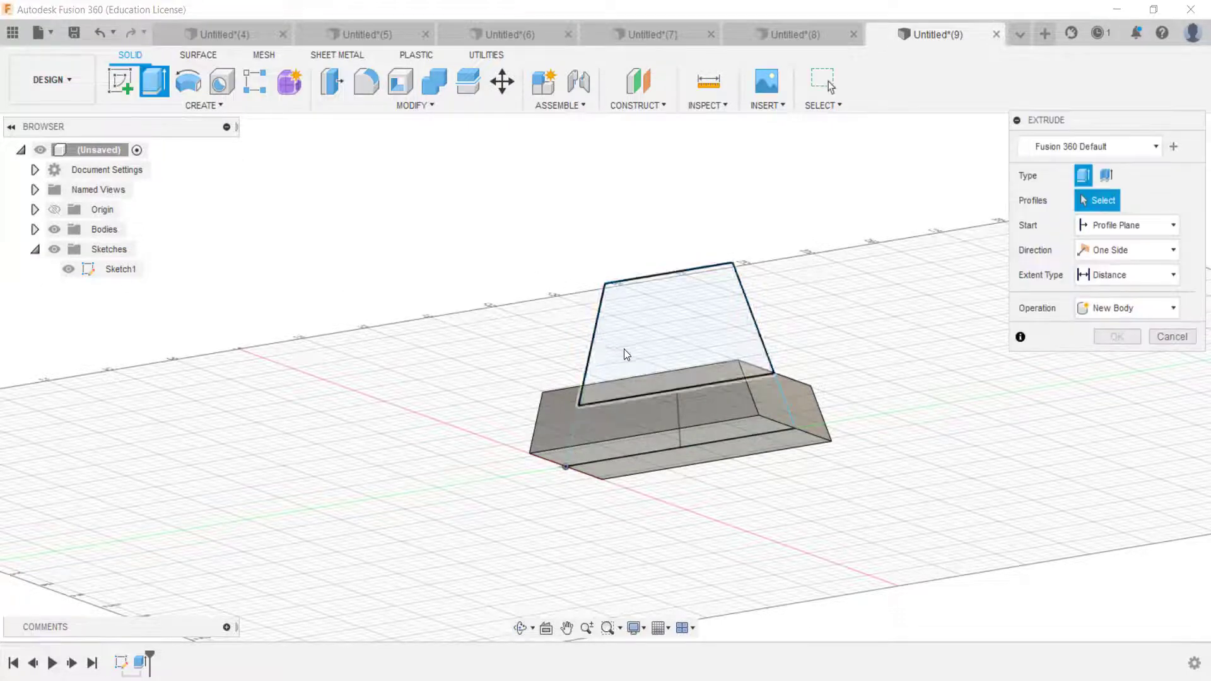
left_click(623, 349)
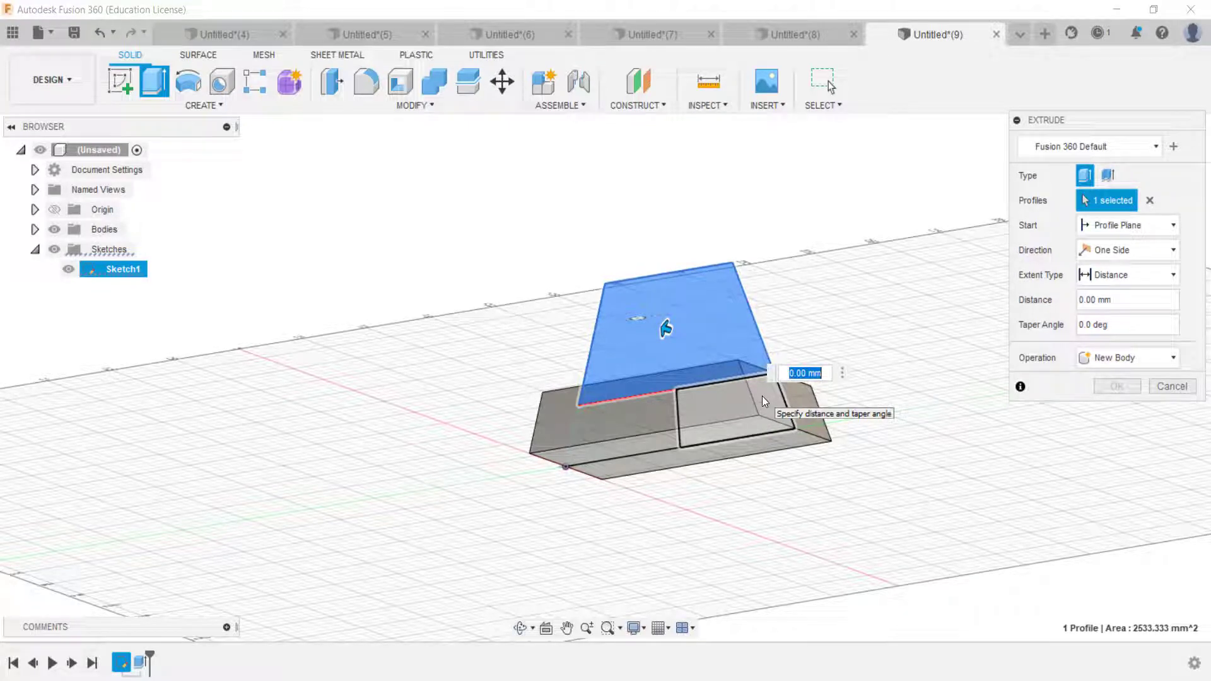
type("2")
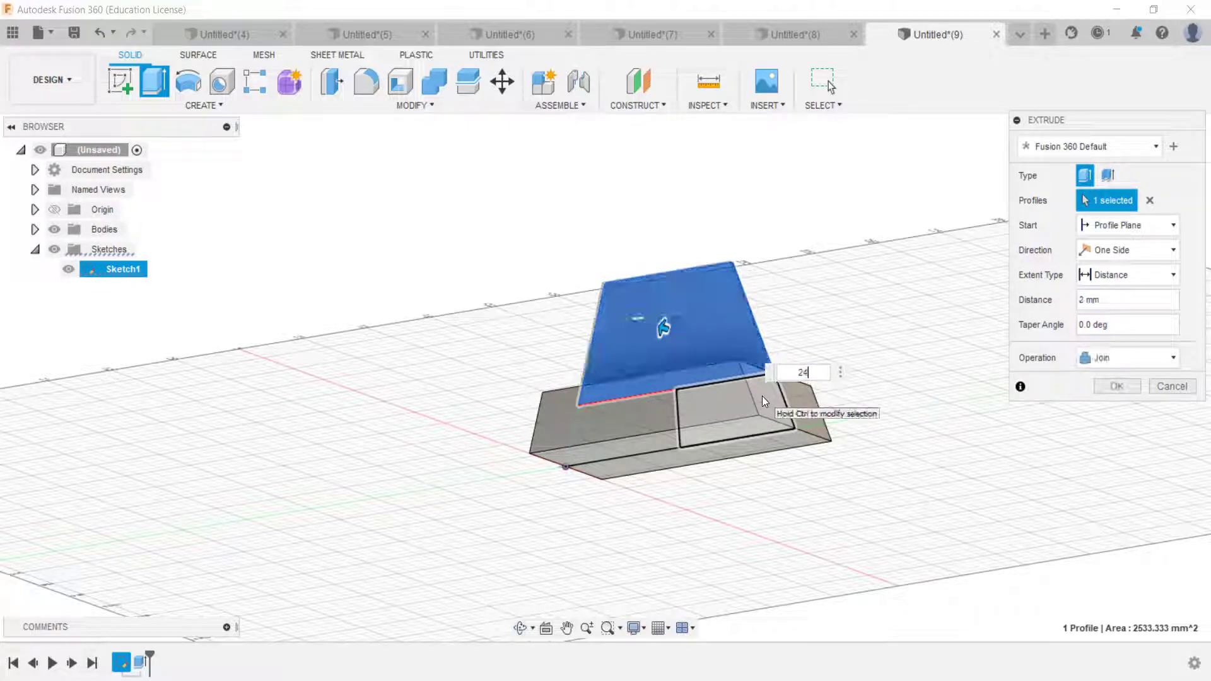
type("4")
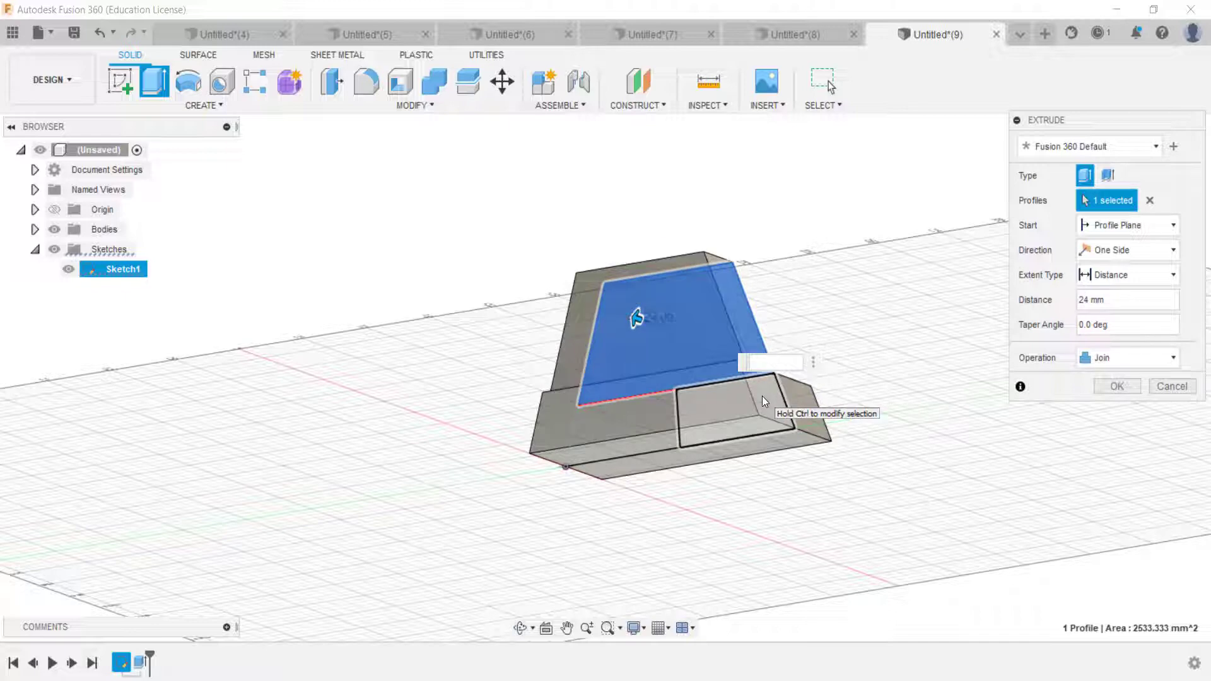
type("2")
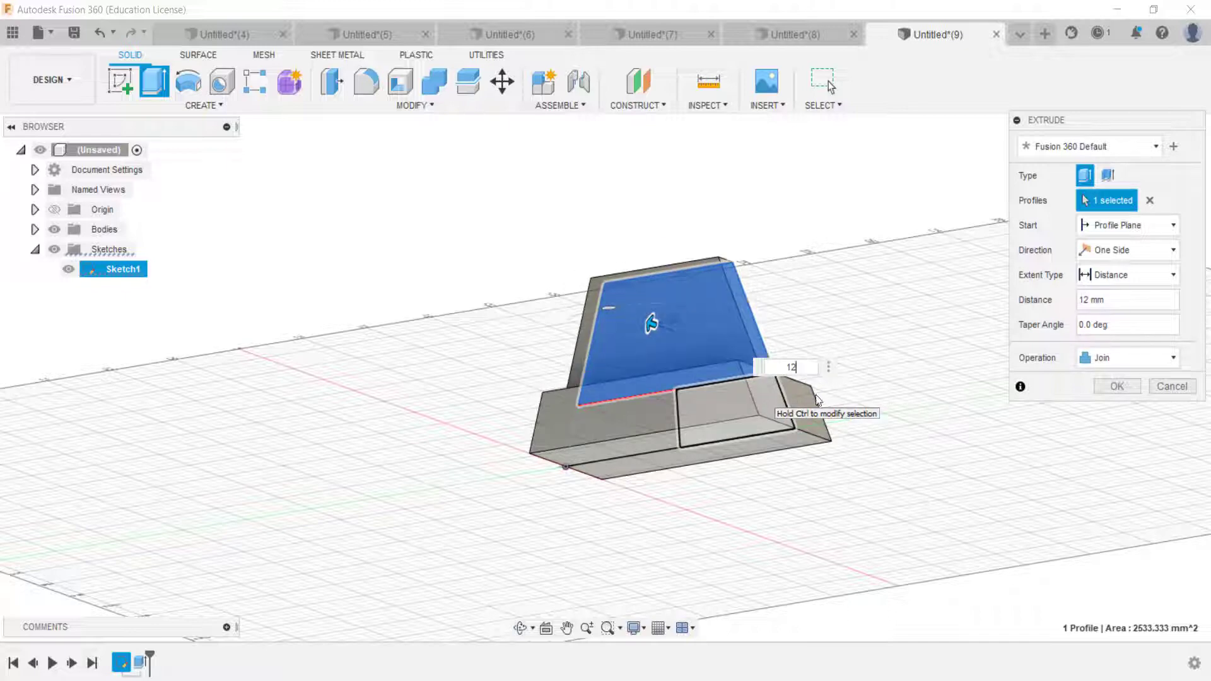
left_click(1097, 392)
mouse_move(1009, 384)
middle_mouse_down("shift")
mouse_move(842, 476)
mouse_move(917, 422)
mouse_move(416, 373)
middle_mouse_up("shift")
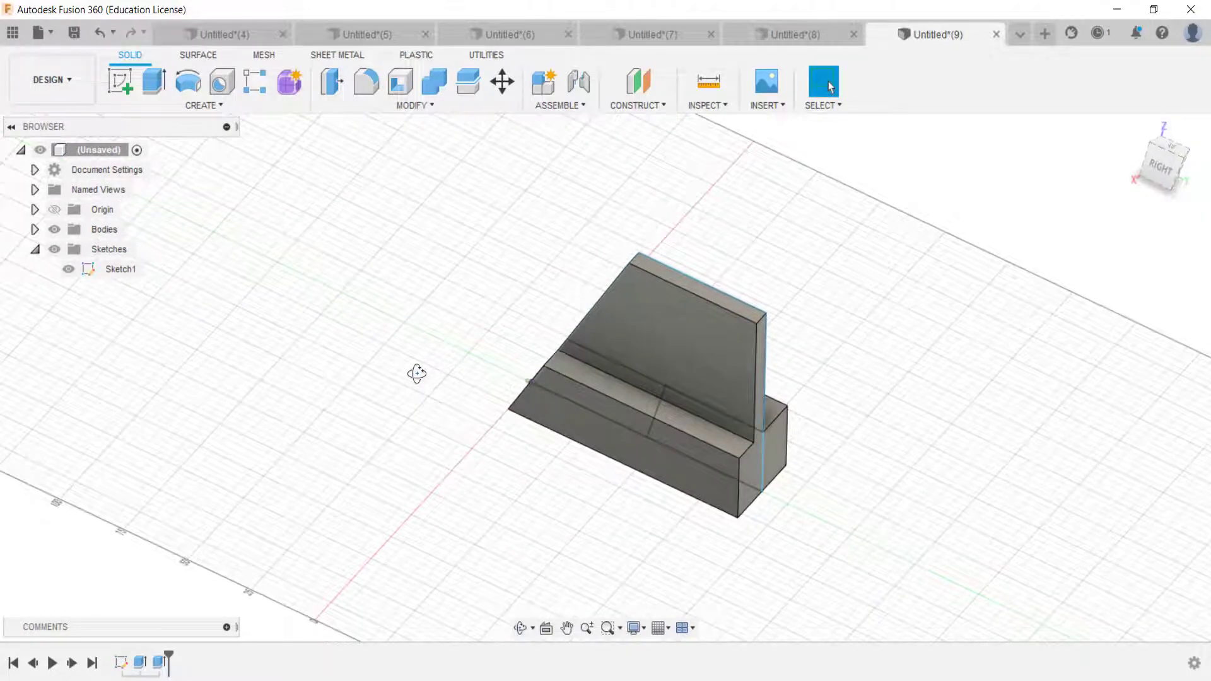
- Start a sketch on the plate face with a 16 mm circle on its top edge
left_click(120, 81)
left_click(654, 312)
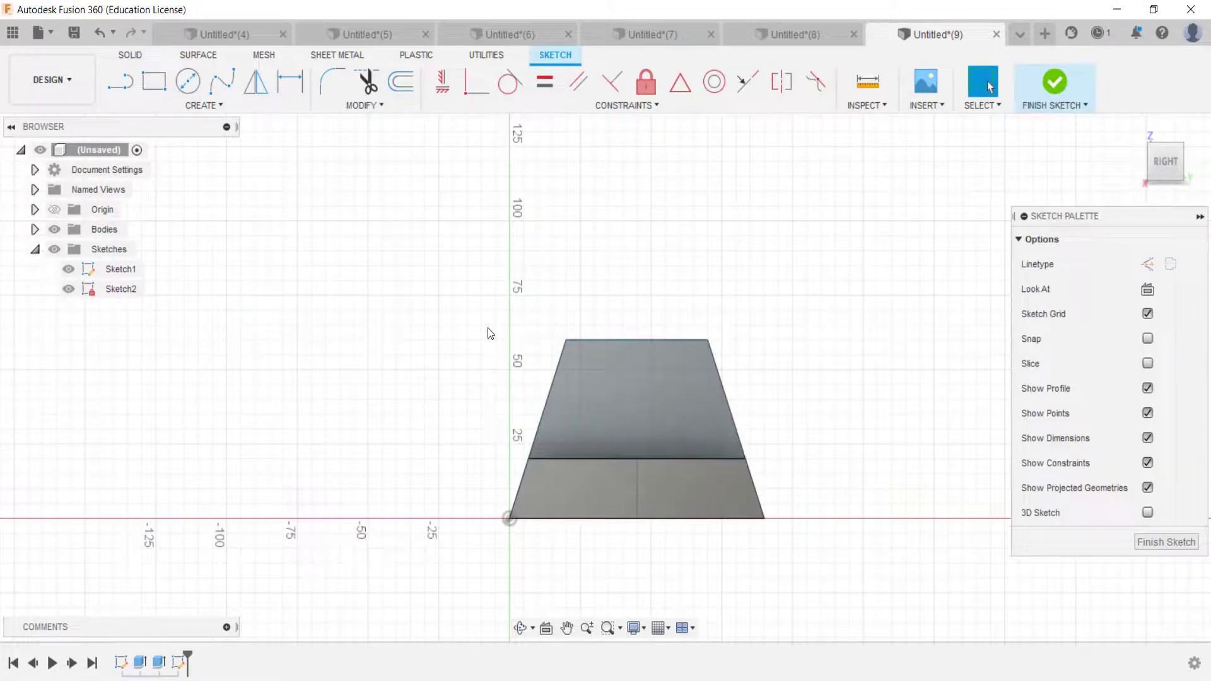
left_click(188, 81)
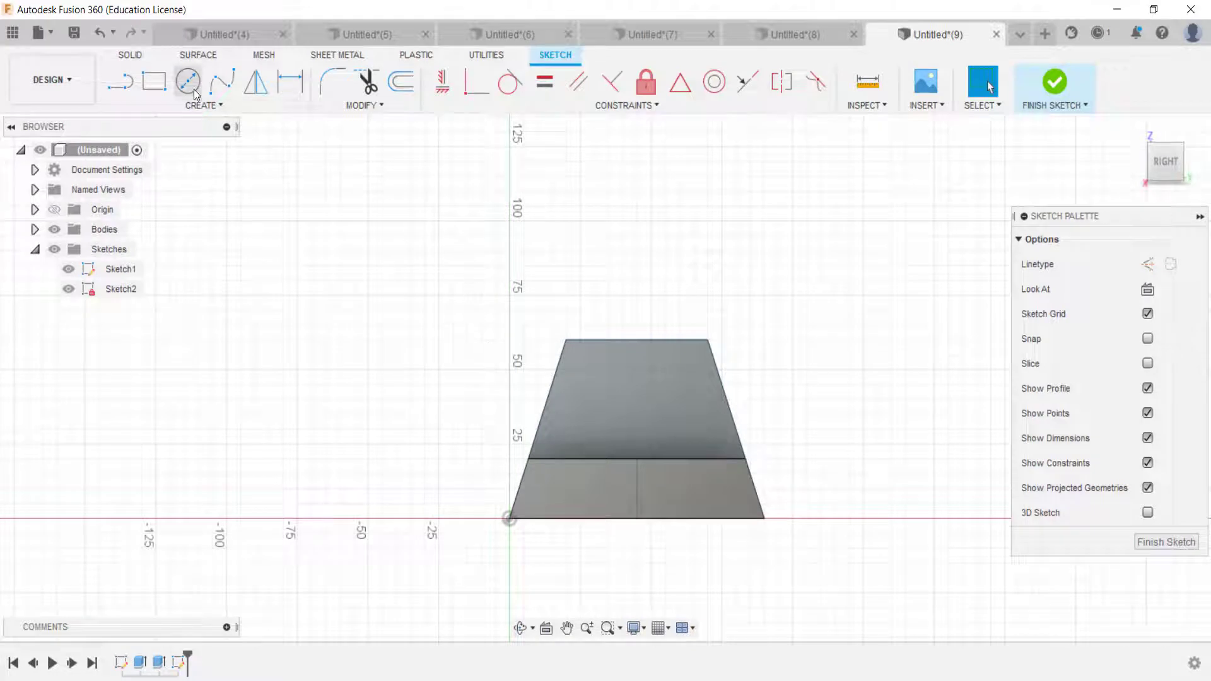
left_click(635, 342)
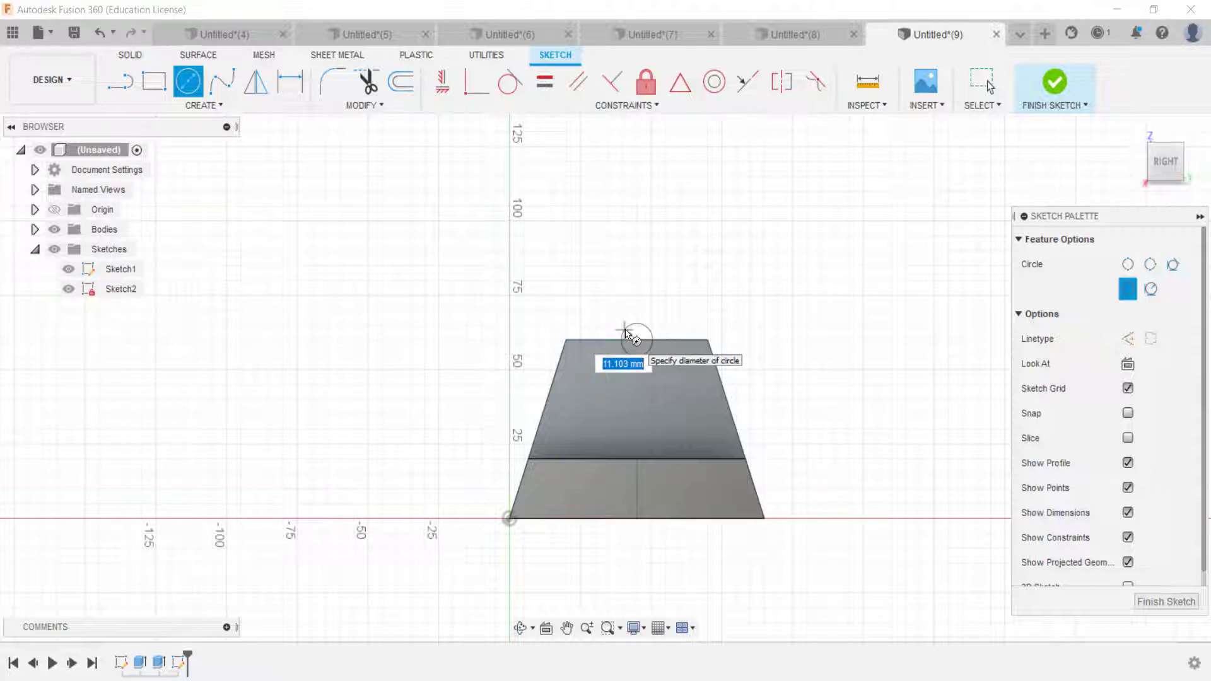
type("16")
key("Return")
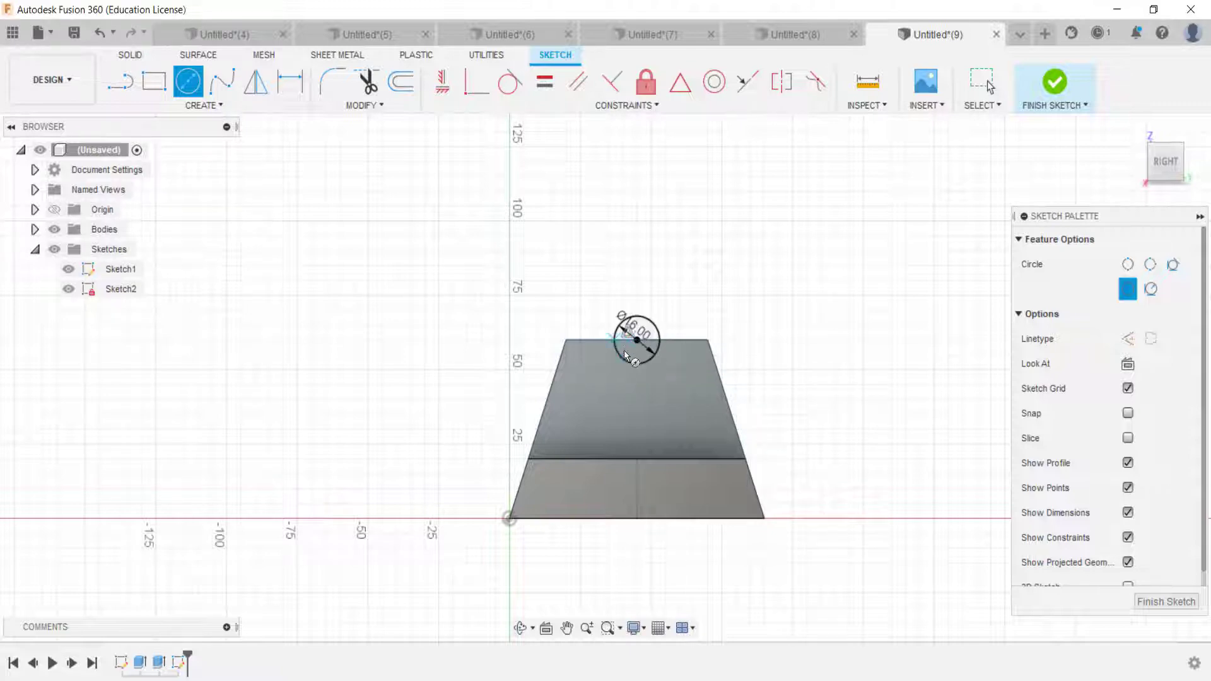
- Add a concentric 40 mm circle and check the reference drawing in Paint
left_click(636, 341)
type("4")
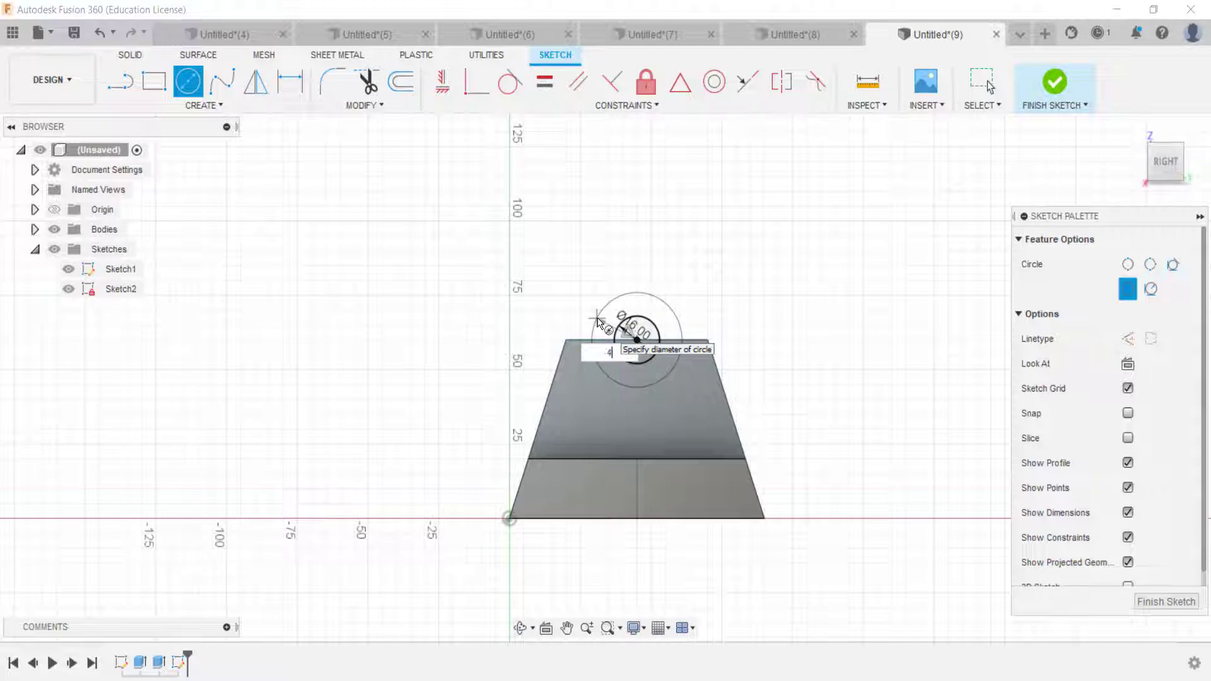
type("0")
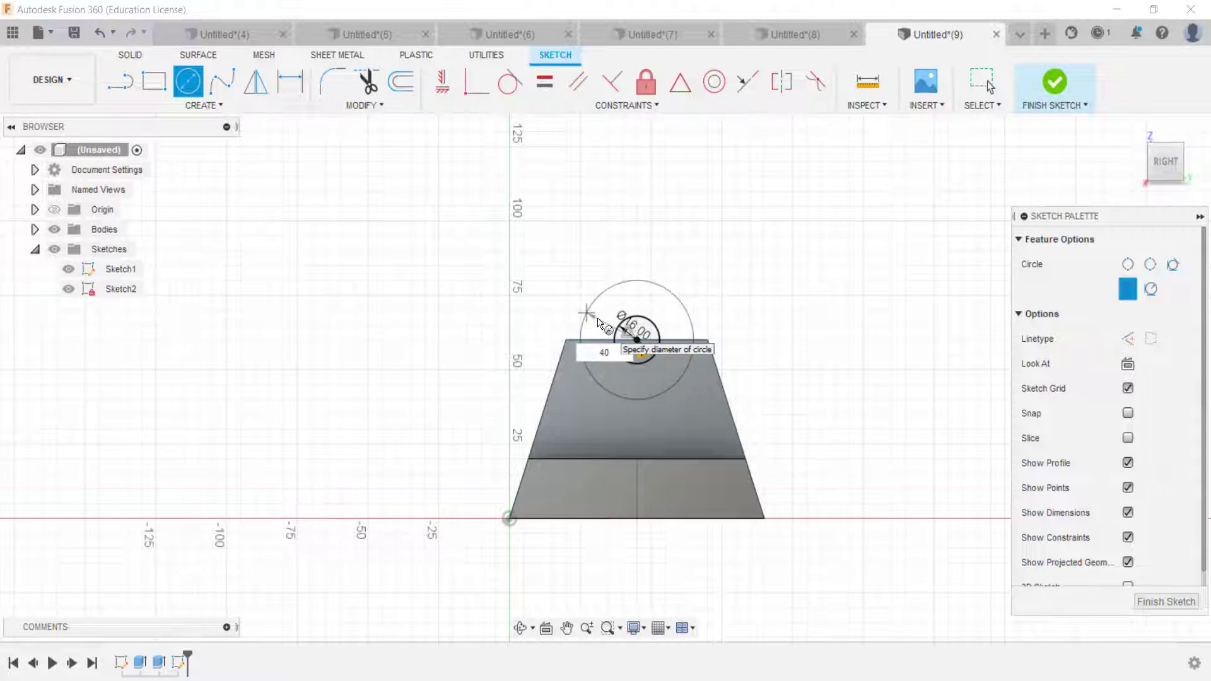
key("Return")
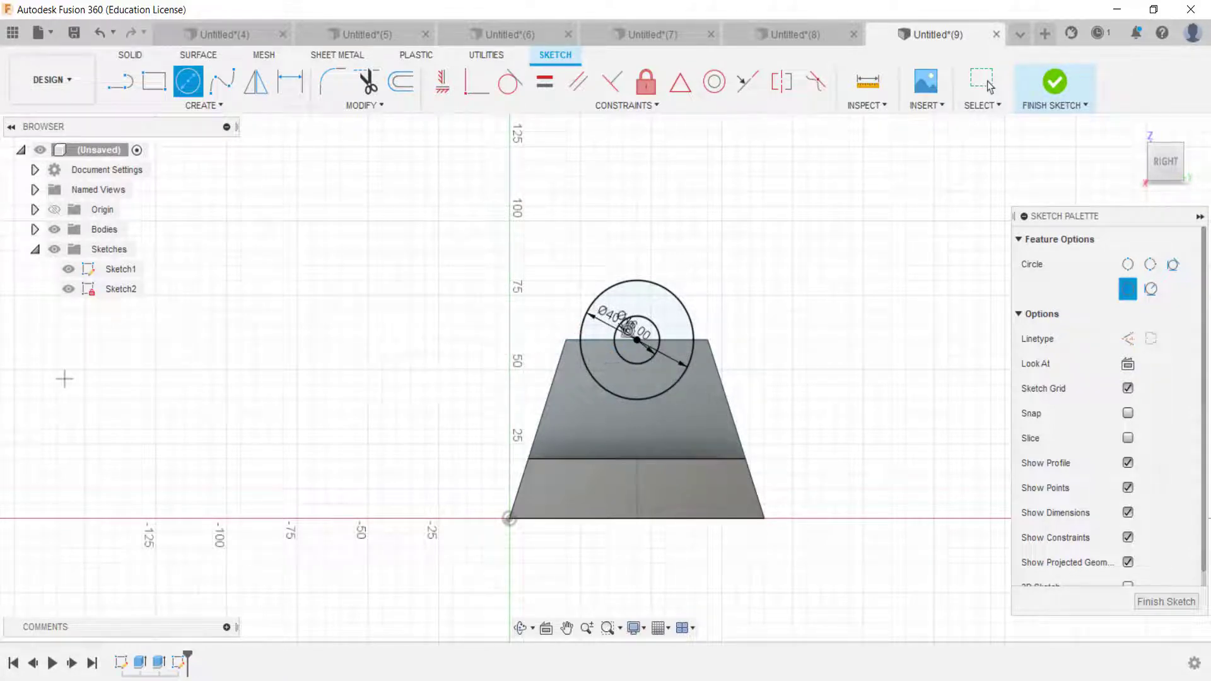
key("alt+Tab")
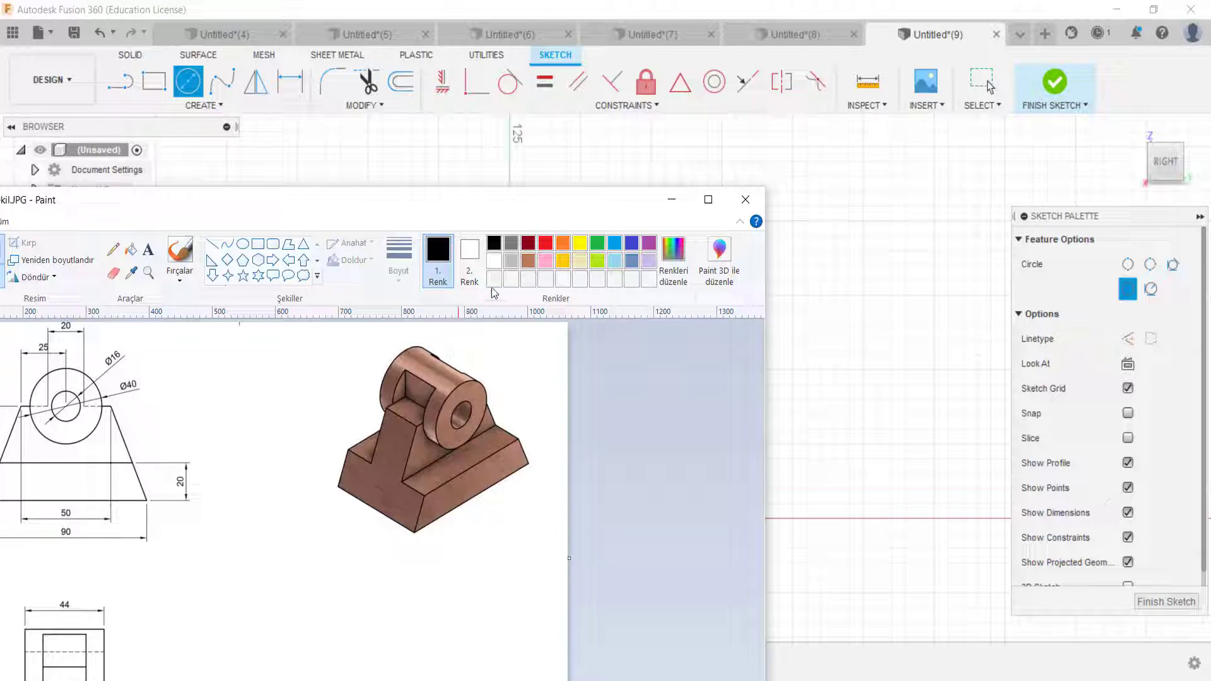
- Finish Sketch2, start an extrusion of its circles, then cancel it
key("alt+Tab")
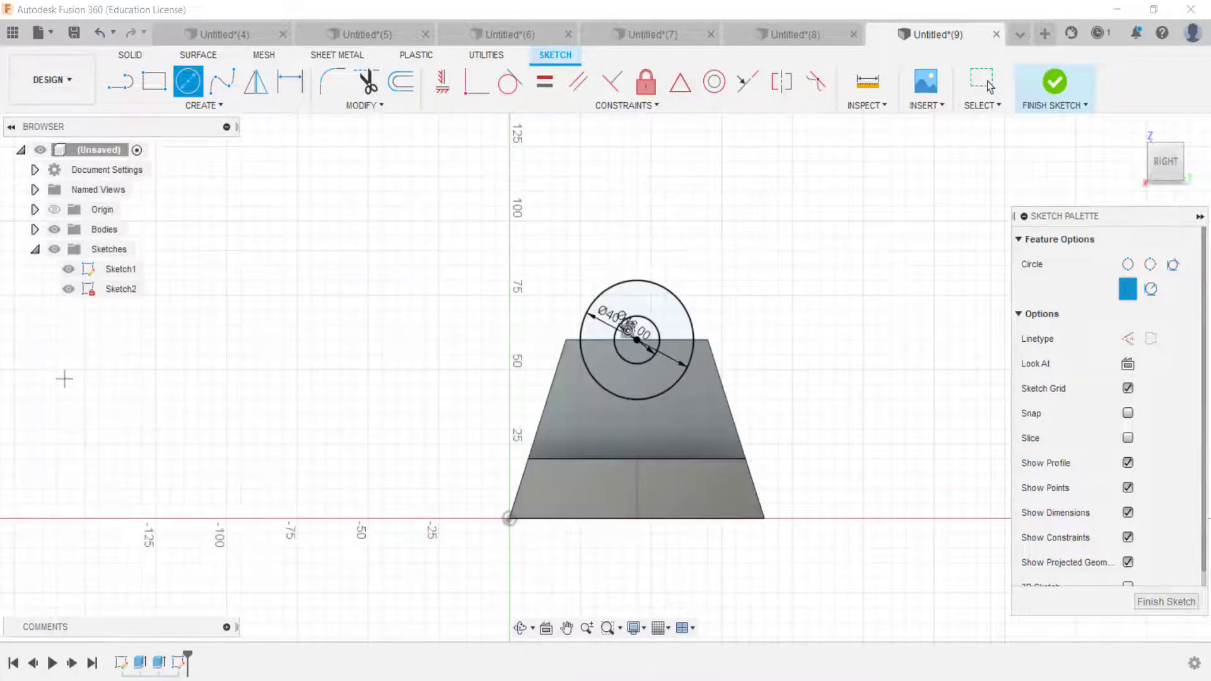
mouse_move(670, 380)
middle_mouse_down("shift")
mouse_move(771, 414)
mouse_move(670, 335)
middle_mouse_up("shift")
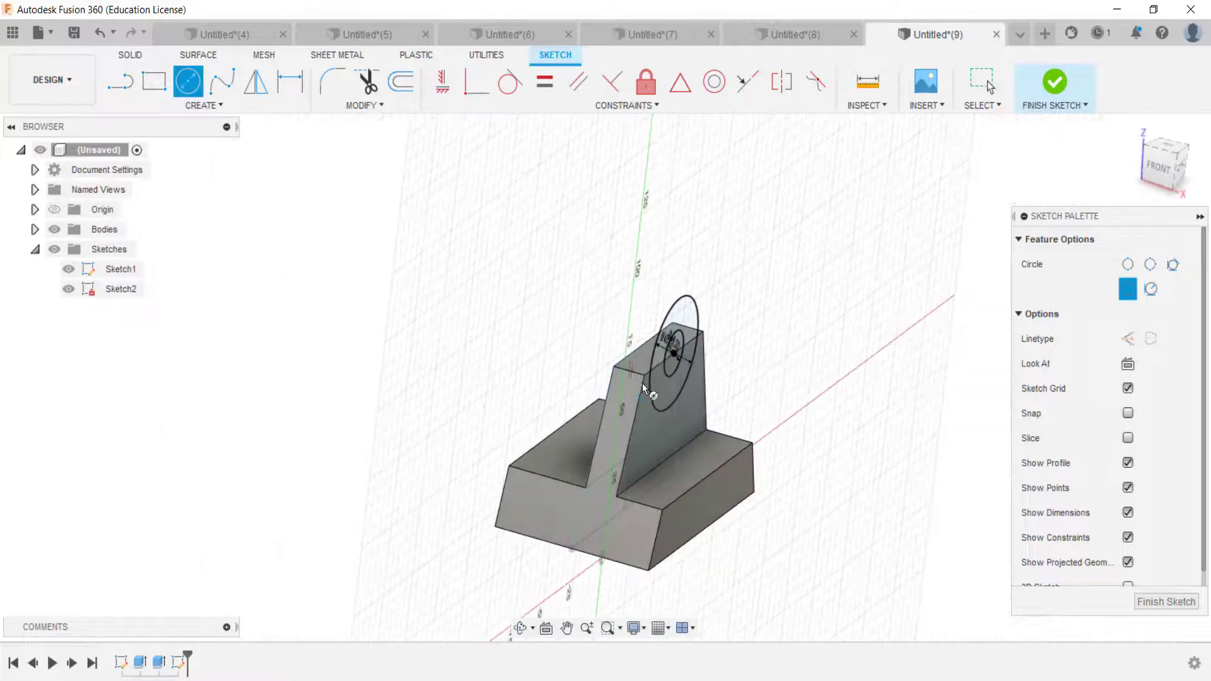
middle_click_drag(632, 383, 841, 433, "shift")
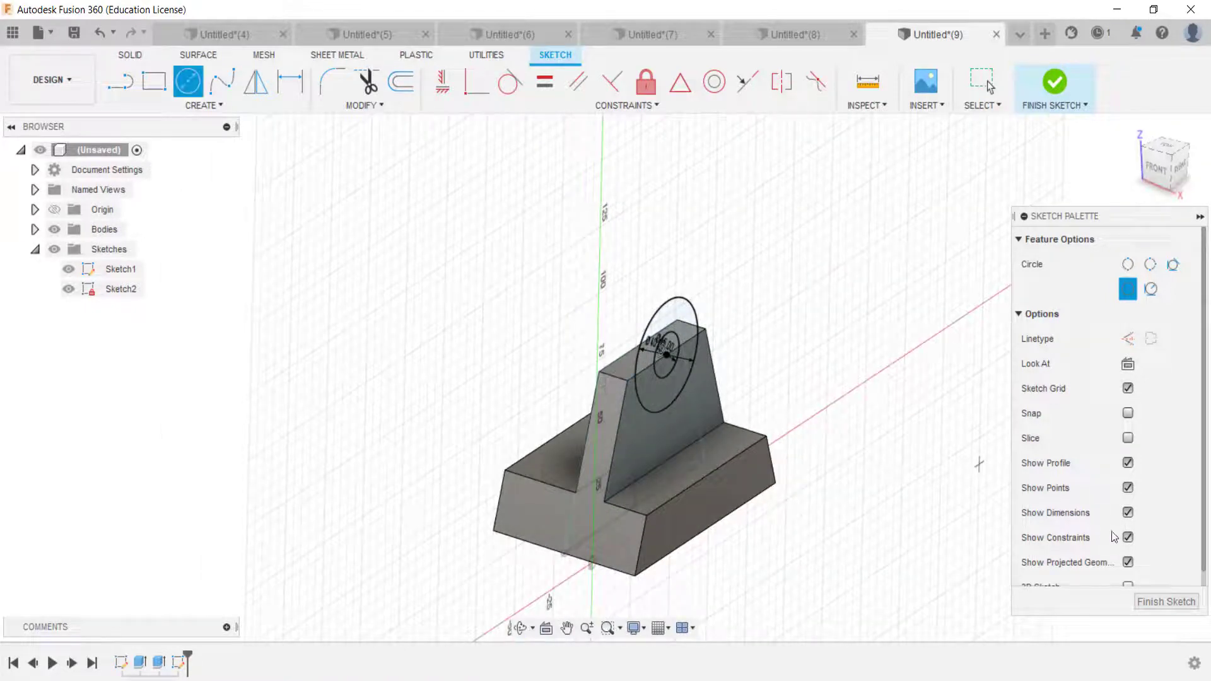
left_click(1160, 604)
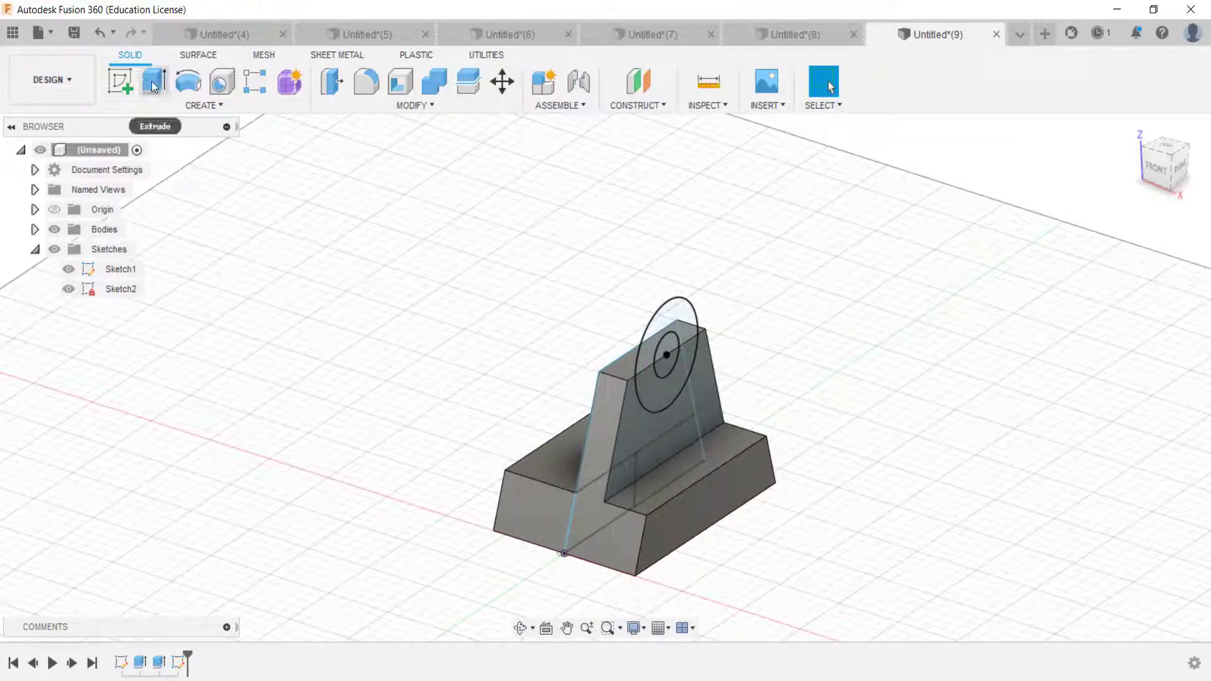
left_click(154, 81)
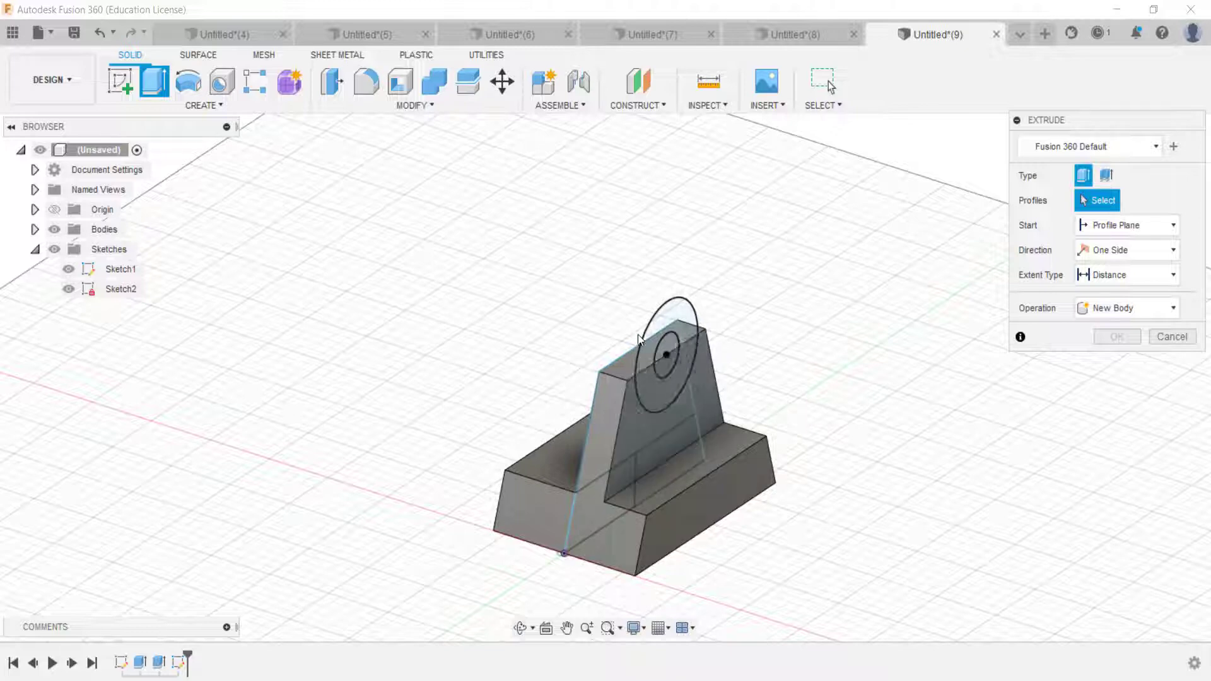
middle_click_drag(602, 332, 568, 326, "shift")
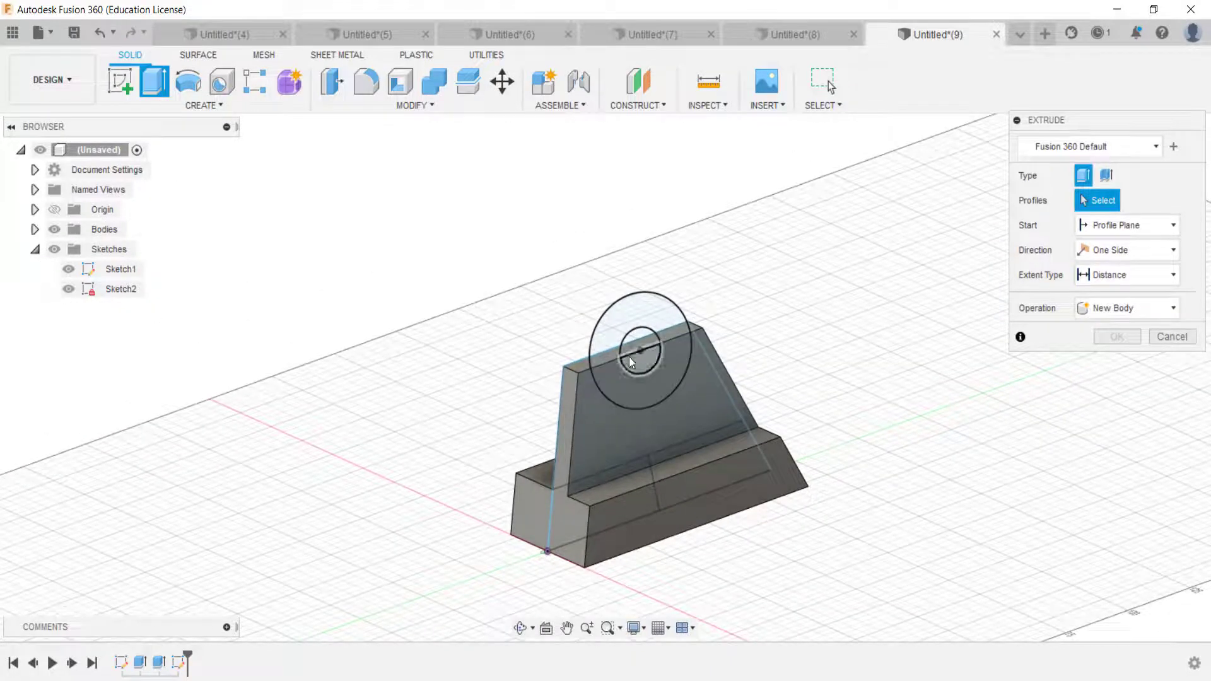
left_click(1169, 336)
- Delete Sketch2, abandon a new sketch, and reopen Sketch1 for editing
right_click(188, 670)
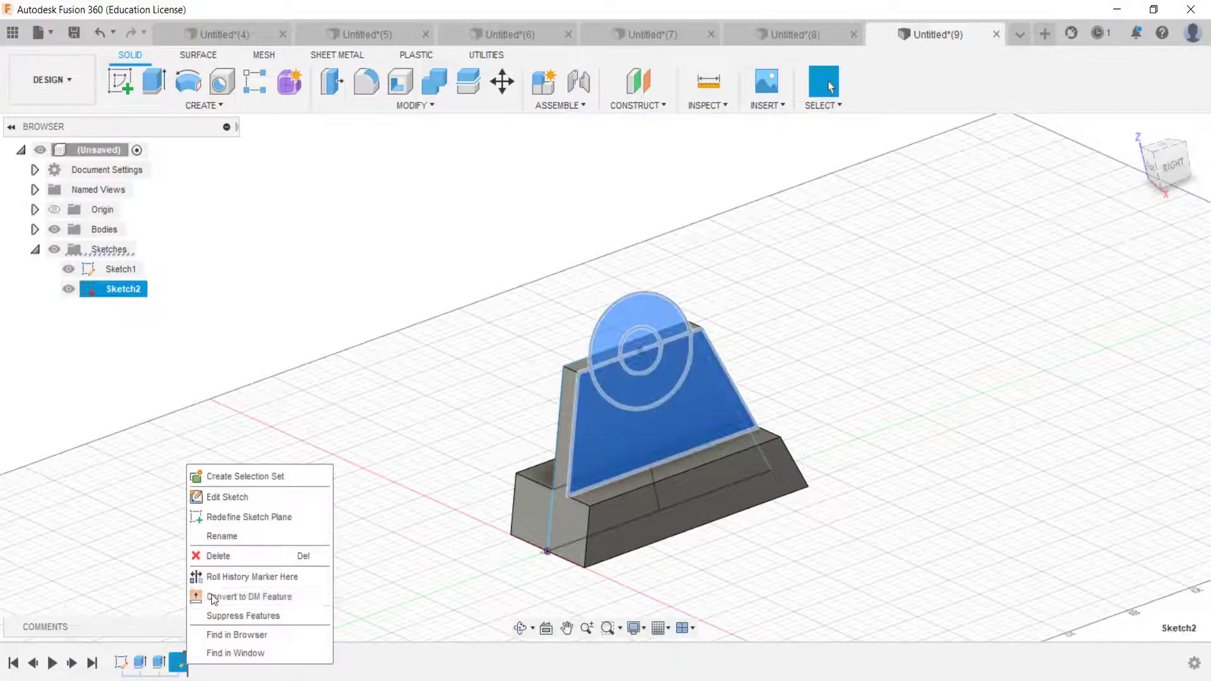
left_click(215, 554)
left_click(119, 79)
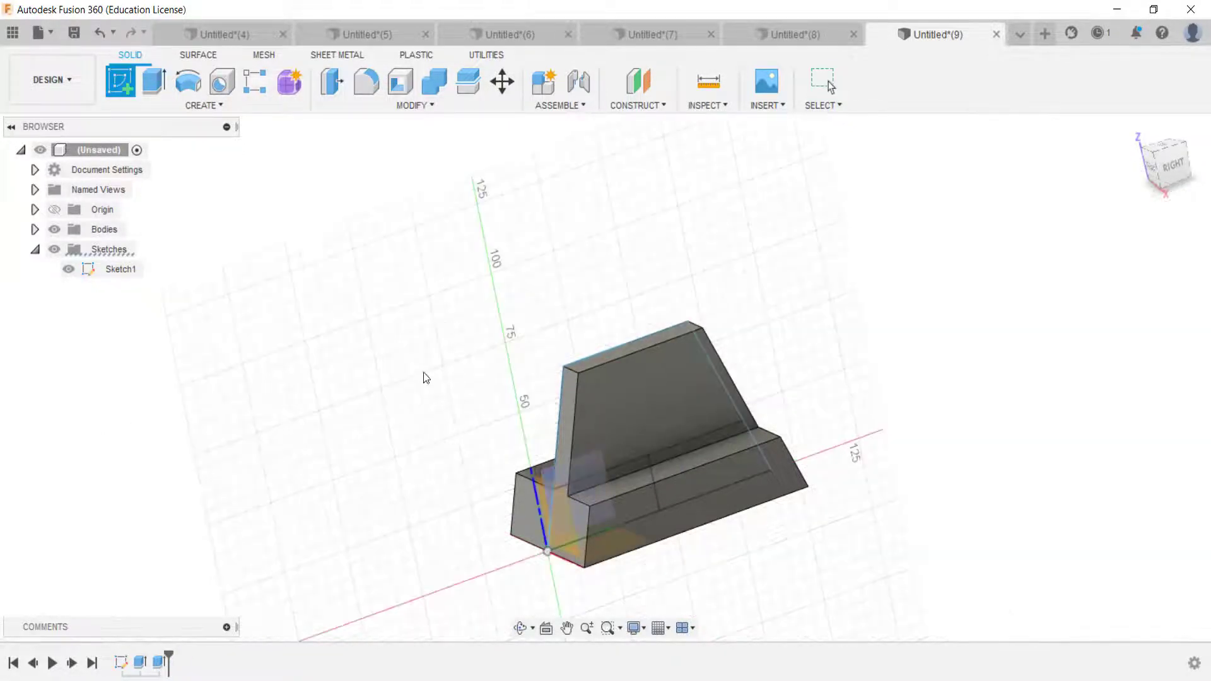
middle_click_drag(422, 372, 528, 480, "shift")
left_click(529, 480)
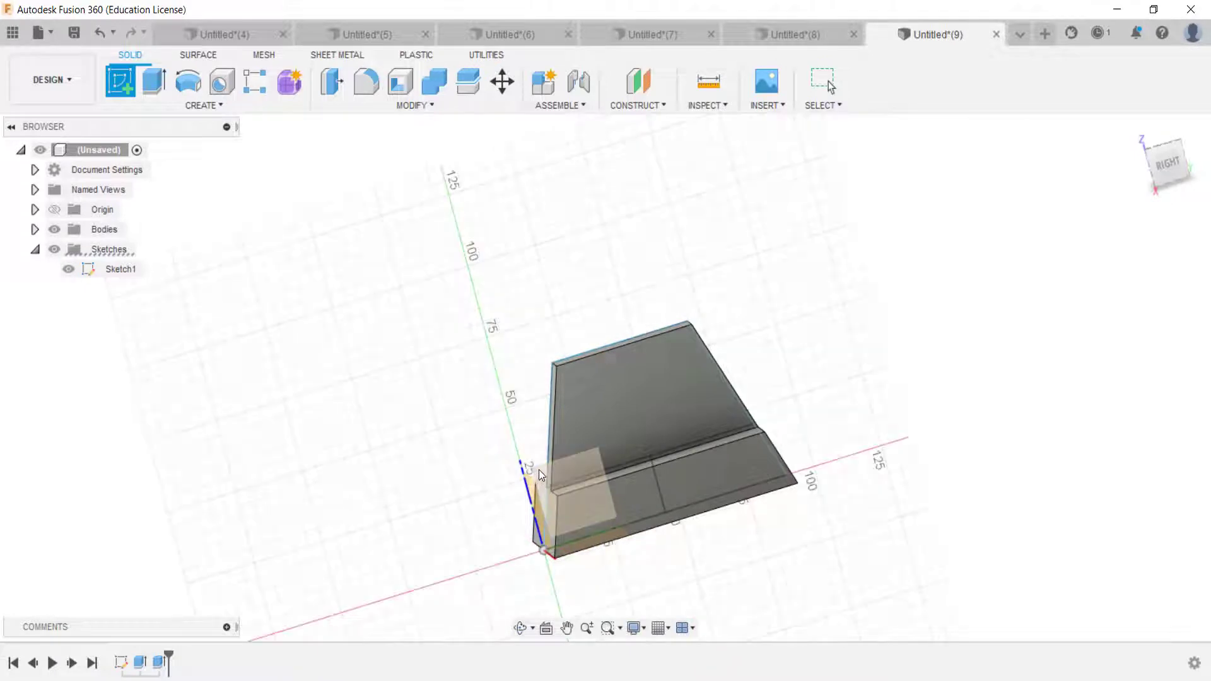
key("Escape")
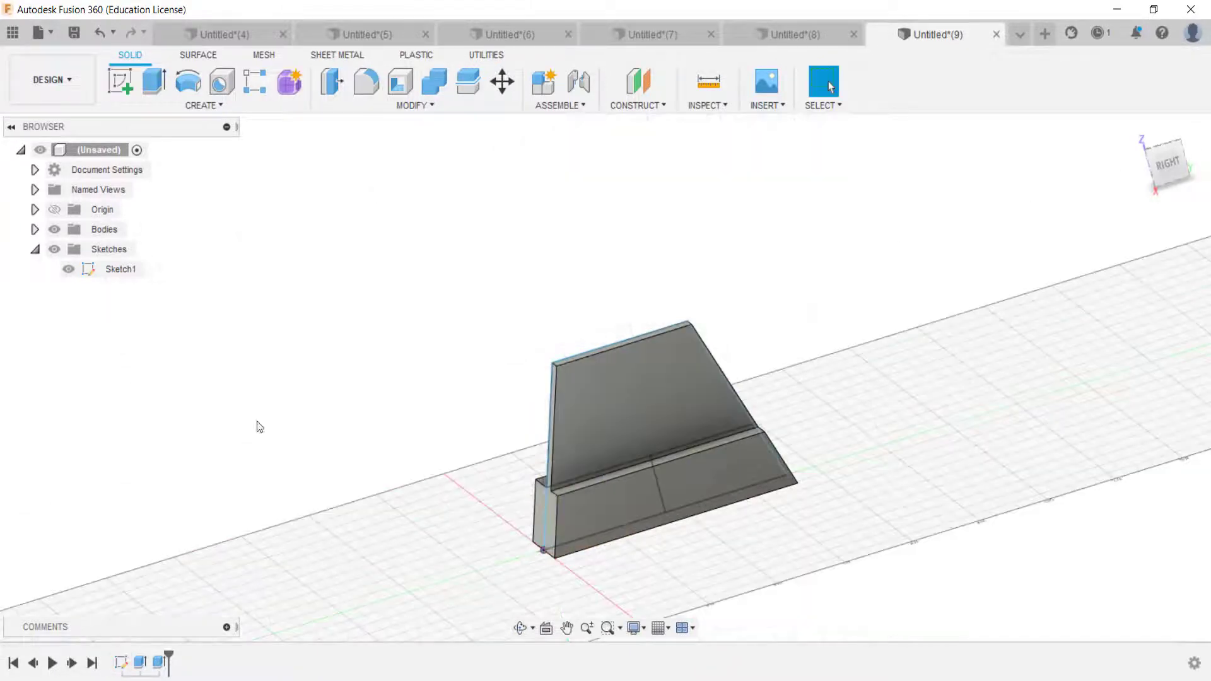
double_click(121, 663)
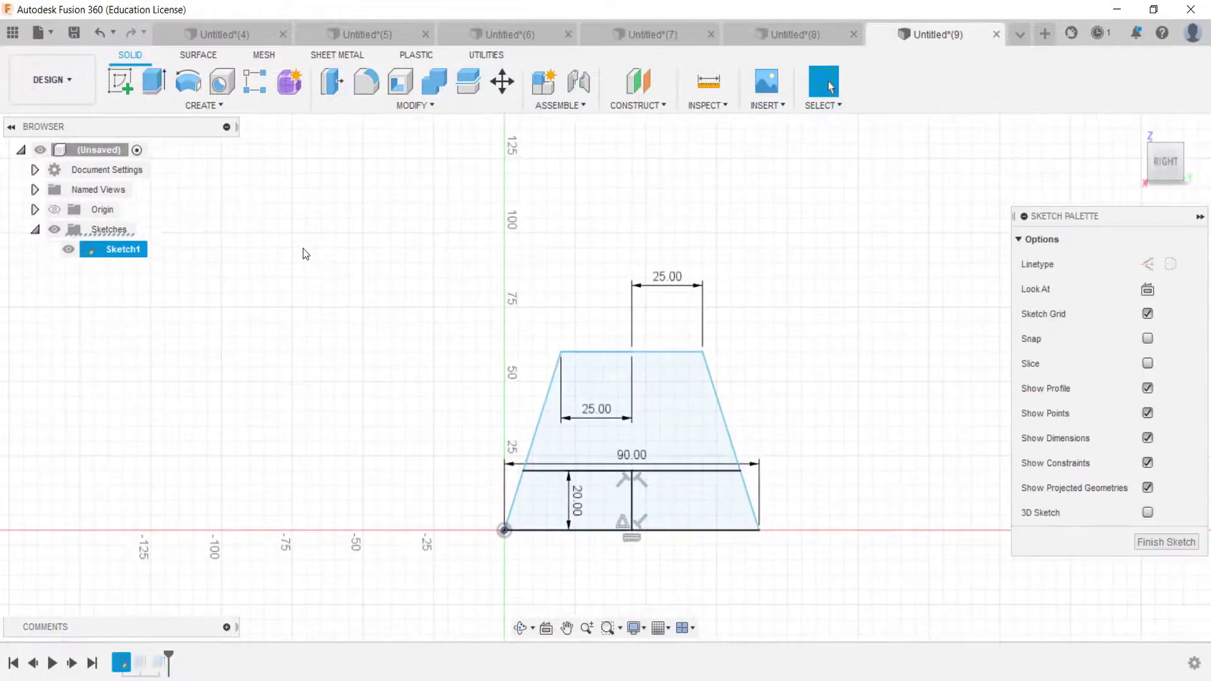
- Draw concentric Ø16 mm and Ø40 mm circles at the top-edge midpoint and finish Sketch1
left_click(188, 80)
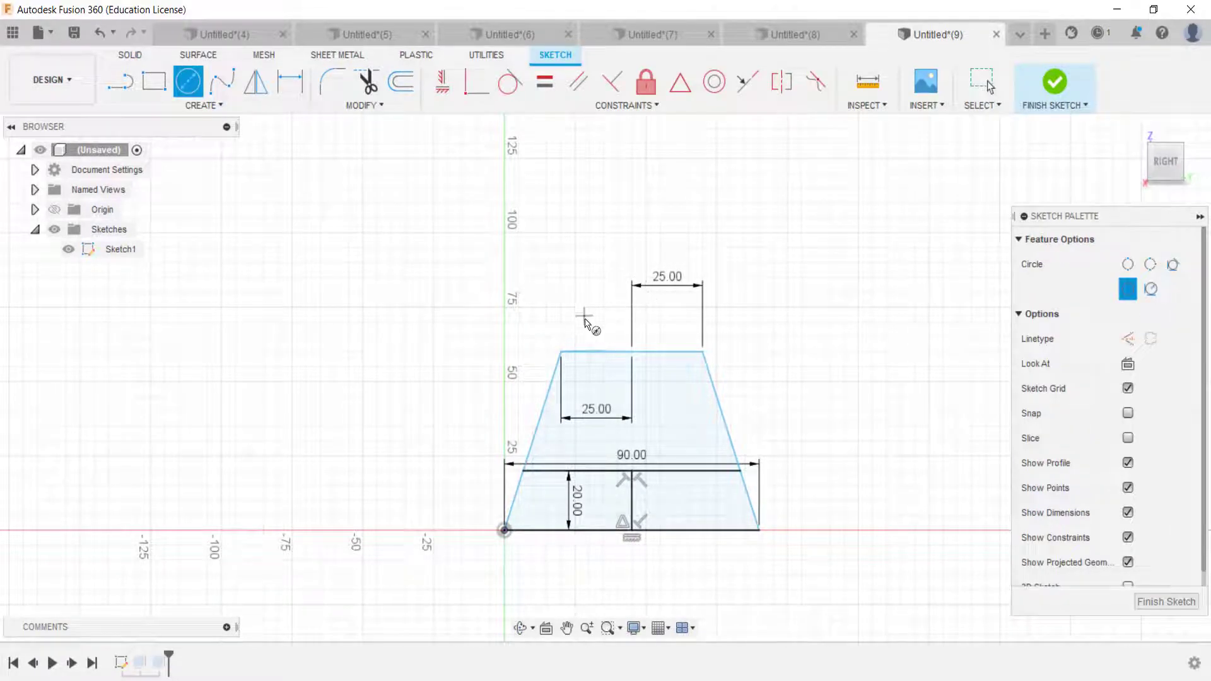
left_click(631, 351)
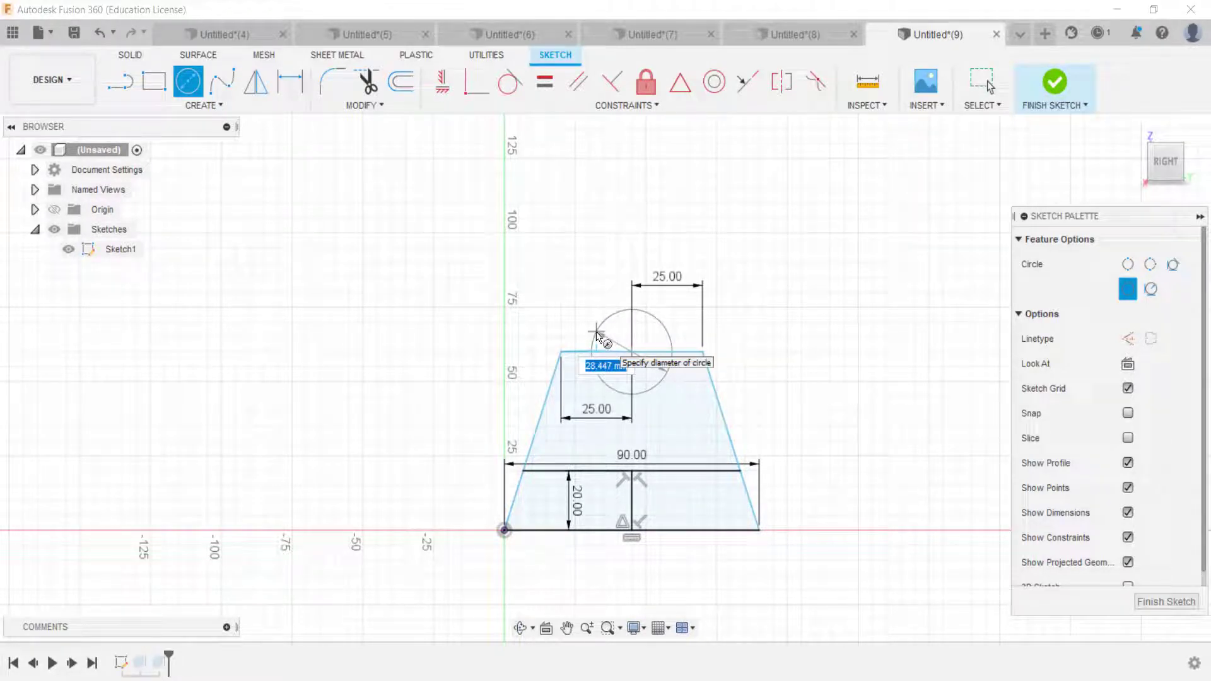
type("16")
key("Return")
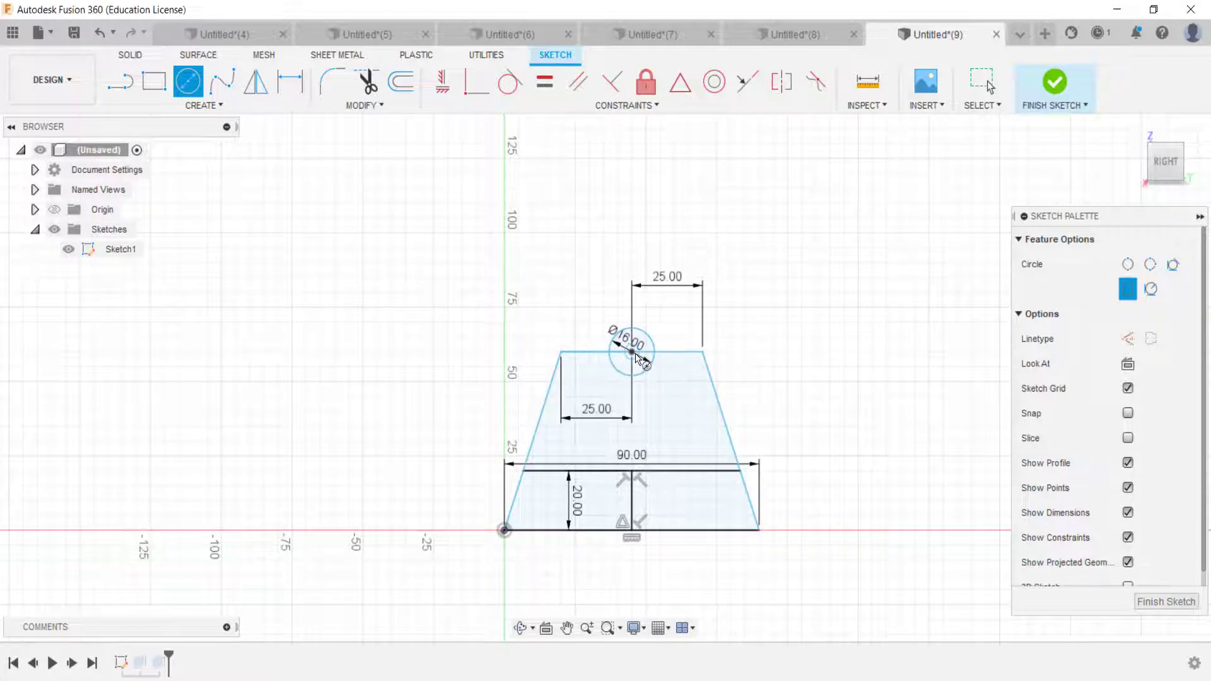
left_click(633, 352)
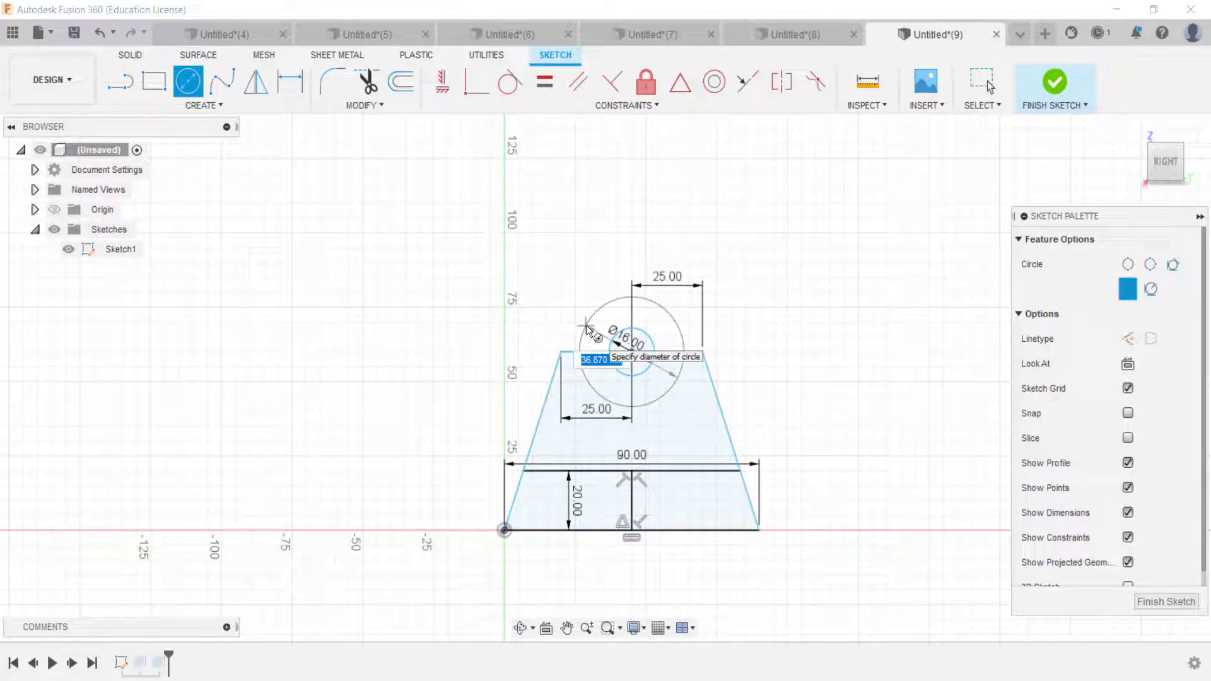
type("40")
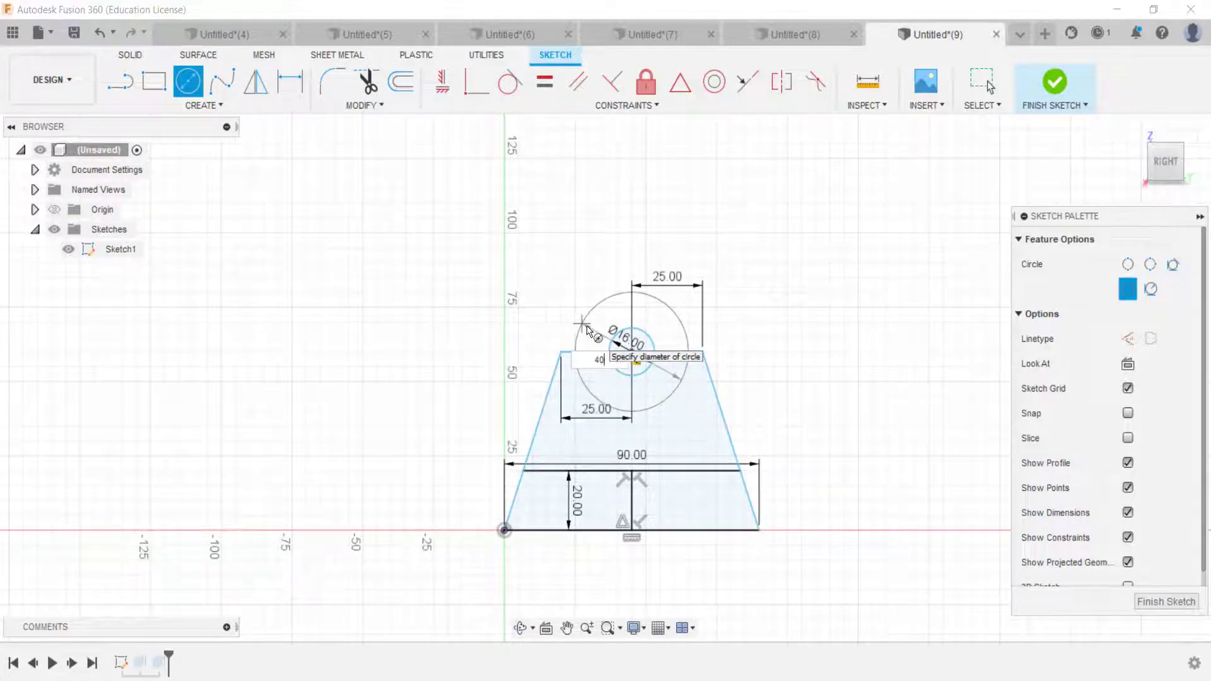
key("Return")
key("Escape")
middle_click_drag(586, 329, 621, 386, "shift")
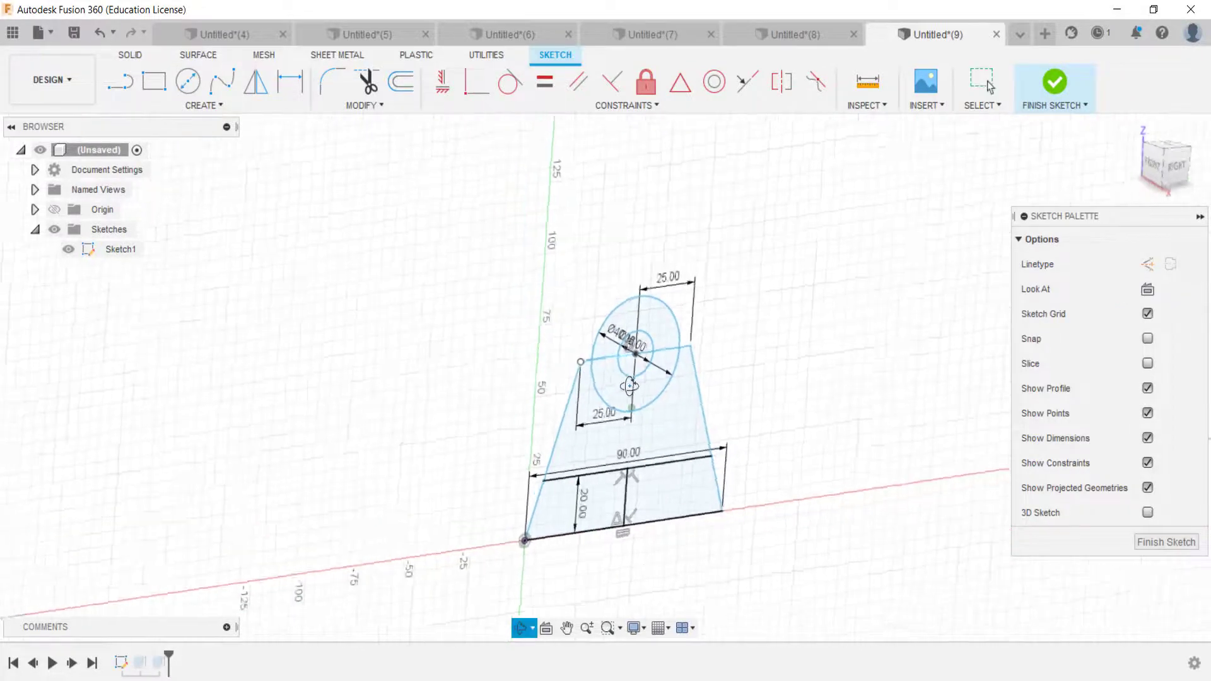
left_click(1166, 542)
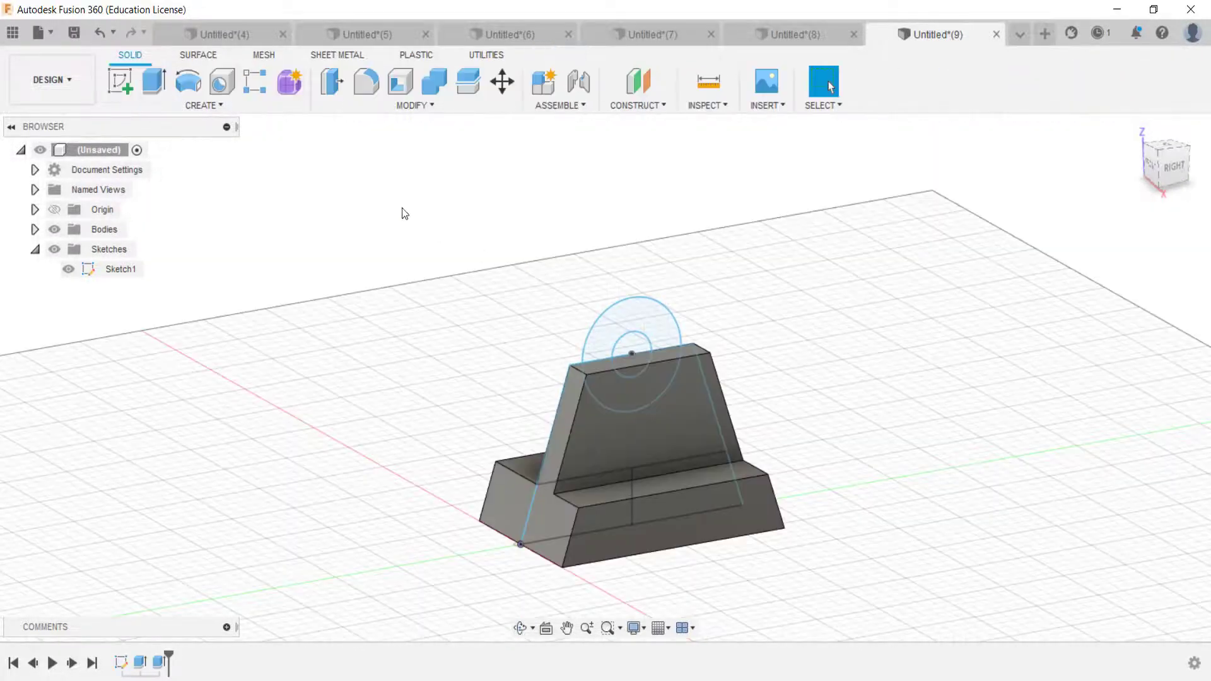
- Preview a 12 mm extrusion of both boss ring halves, cancel it, and hide the solid body
left_click(153, 82)
left_click(598, 353)
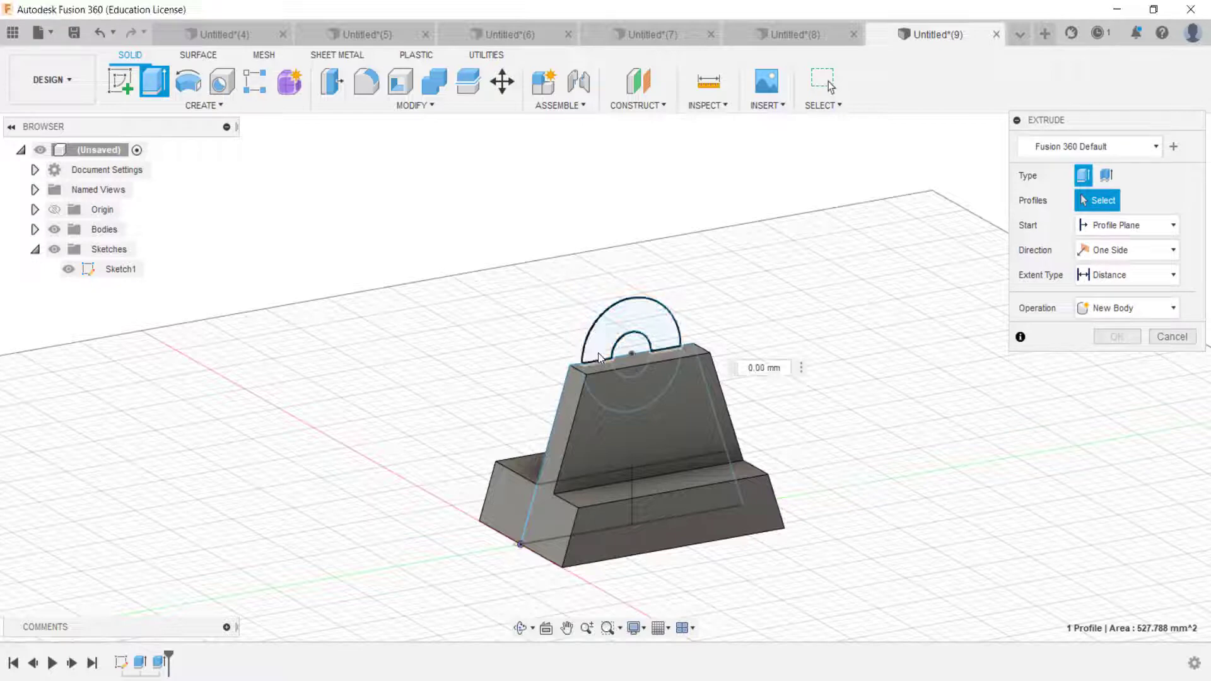
type("12")
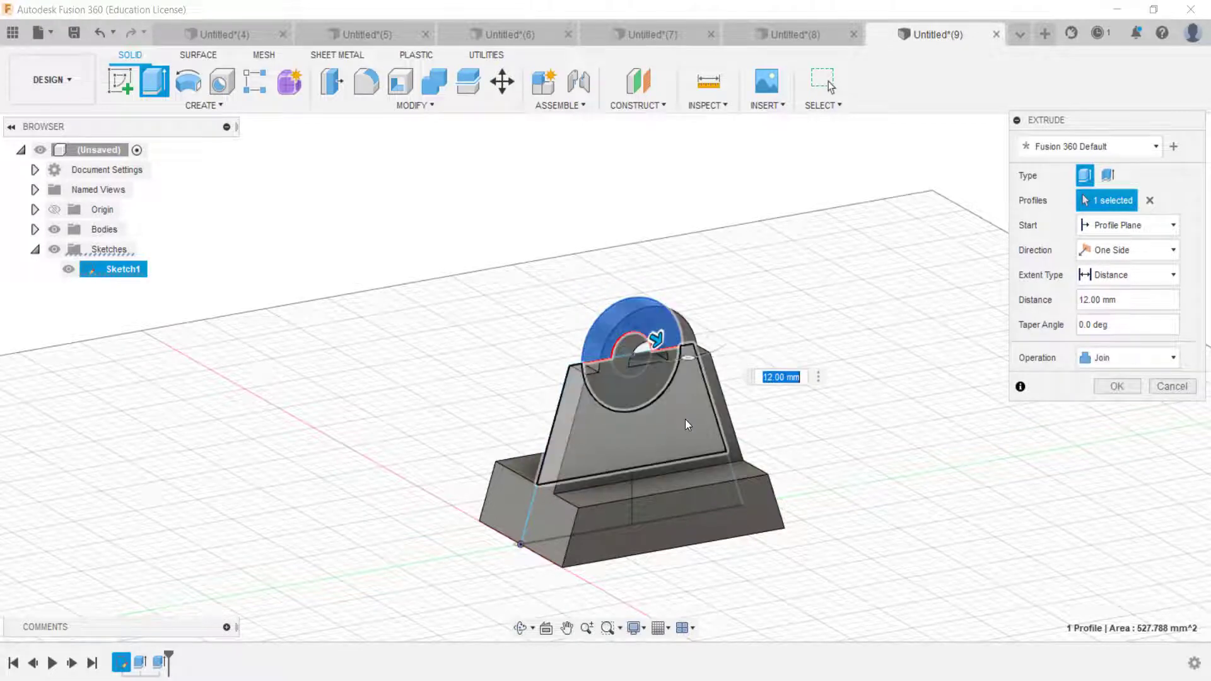
middle_click_drag(685, 419, 719, 416, "shift")
middle_click_drag(680, 381, 612, 391, "shift")
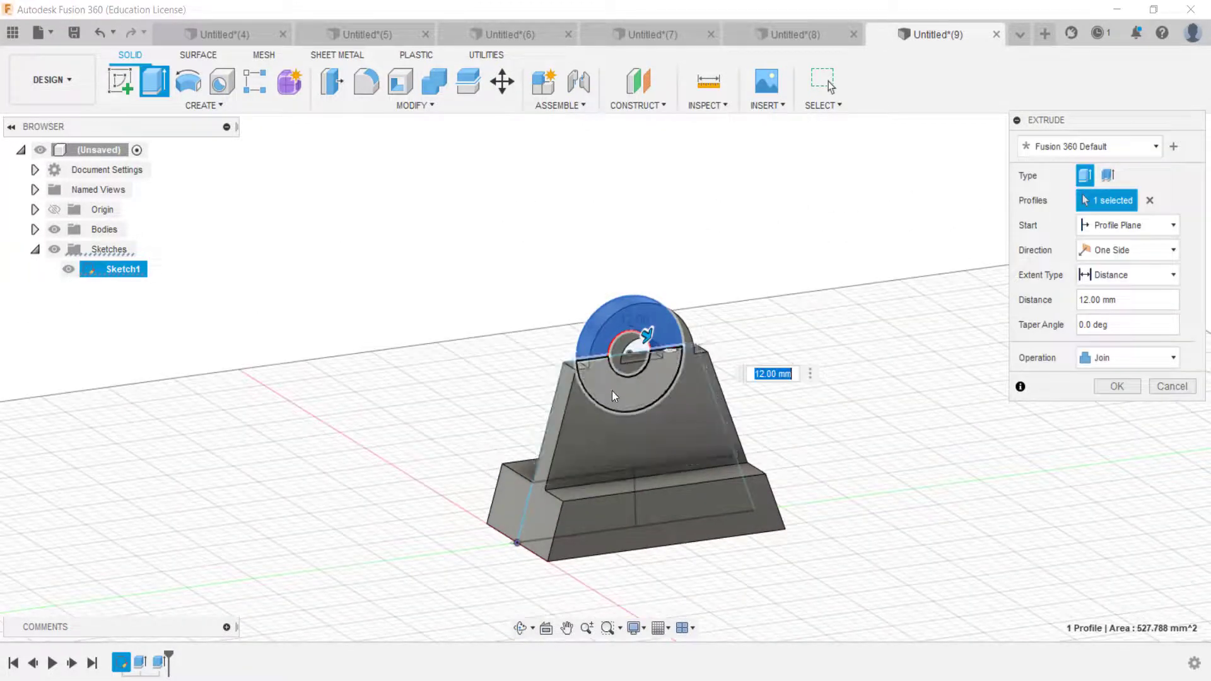
left_click(612, 391)
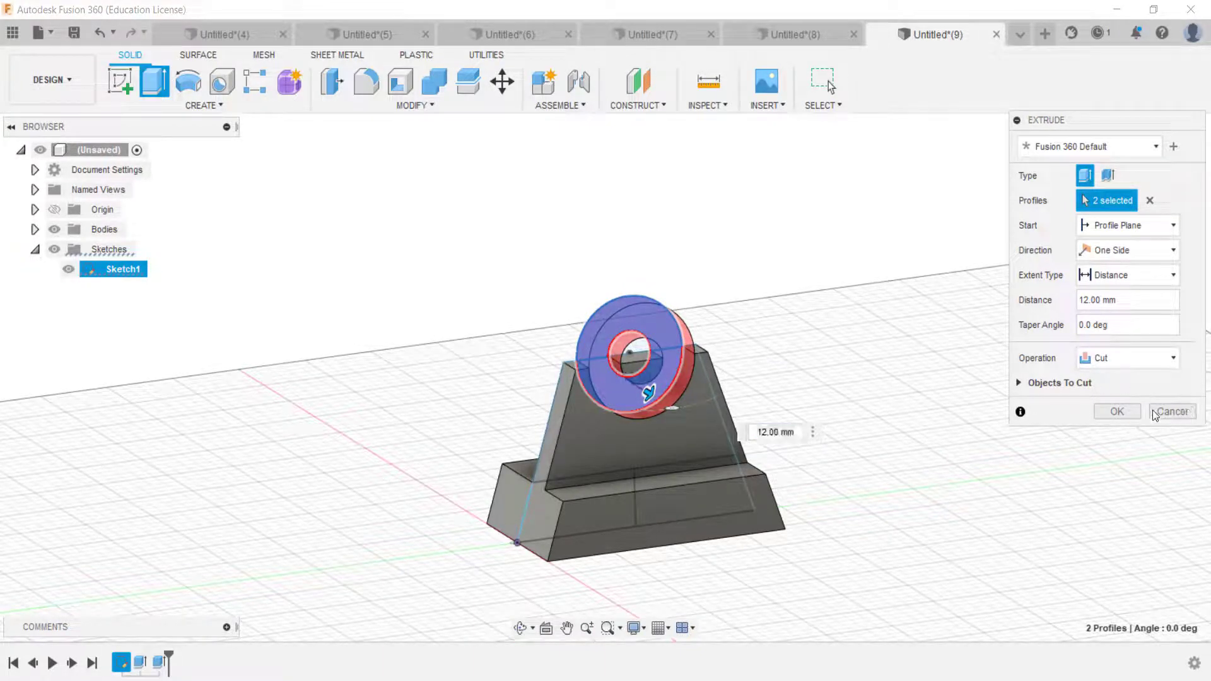
left_click(1172, 411)
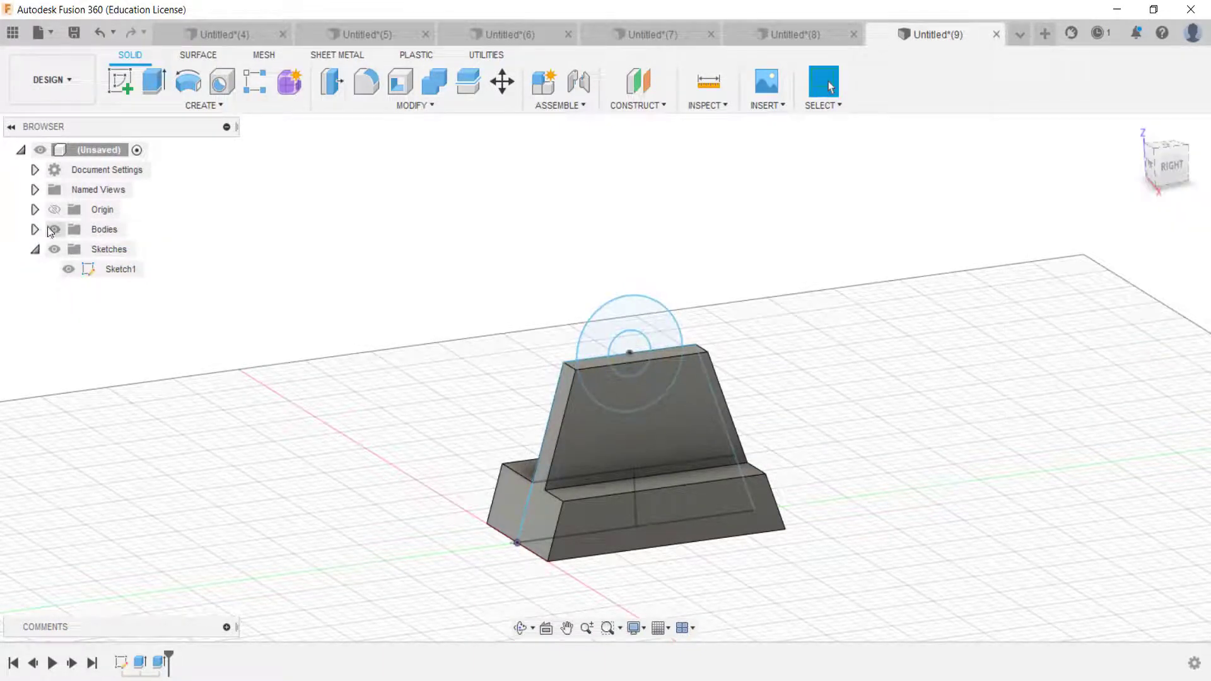
left_click(55, 228)
- Select both ring halves for extrusion, show the body again, and set direction to Symmetric
left_click(152, 80)
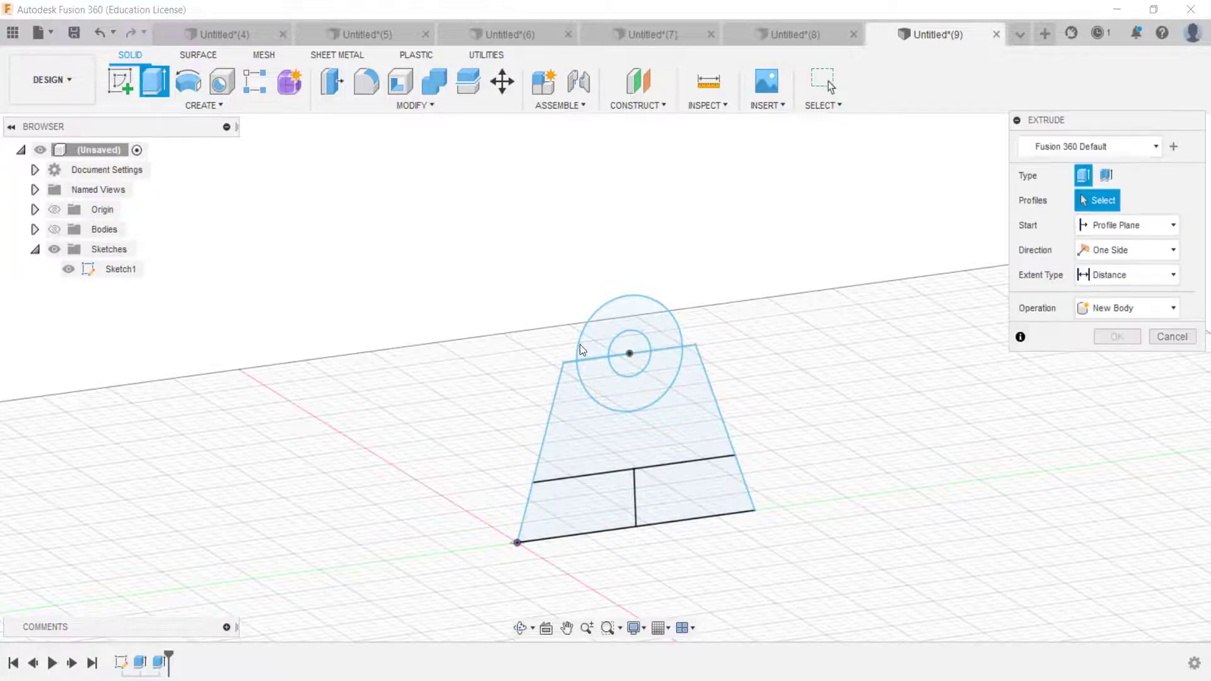
left_click(599, 327)
left_click(600, 387)
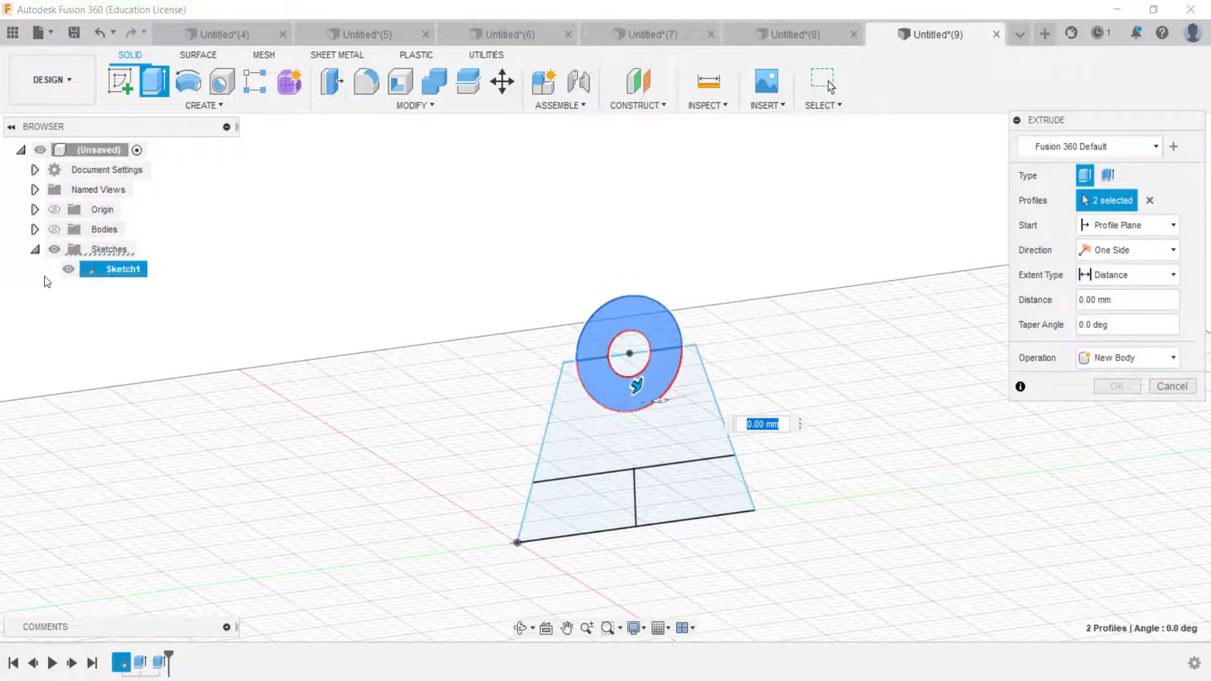
left_click(54, 229)
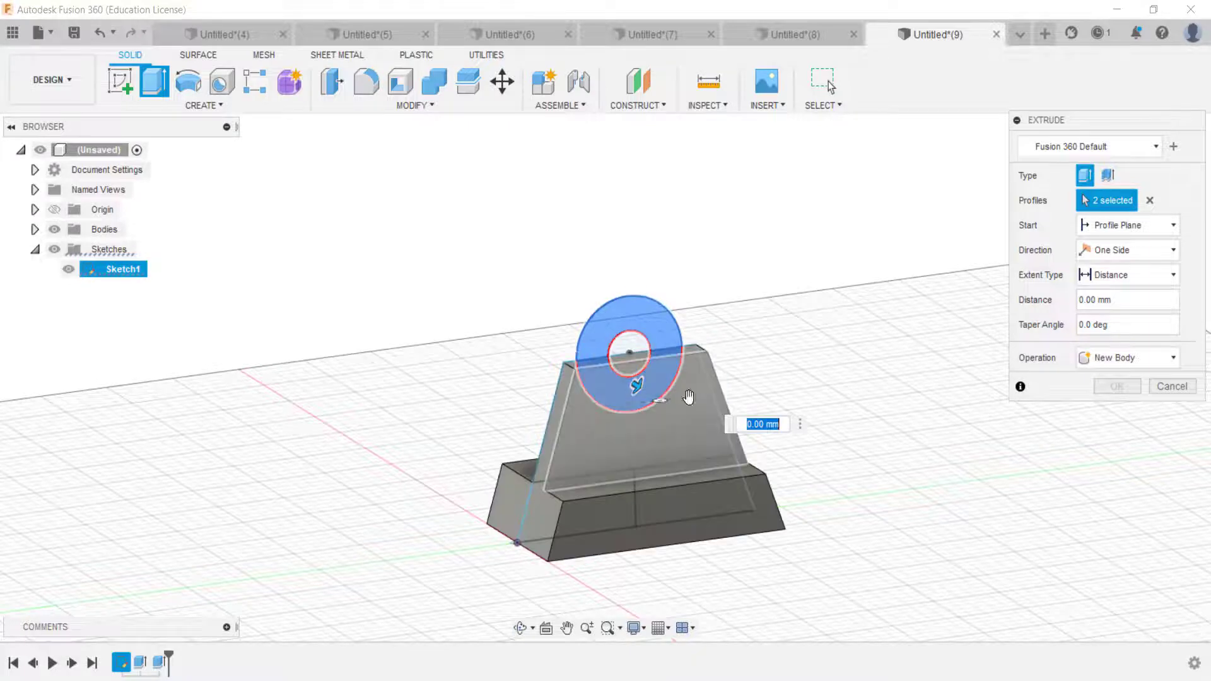
left_click(1115, 354)
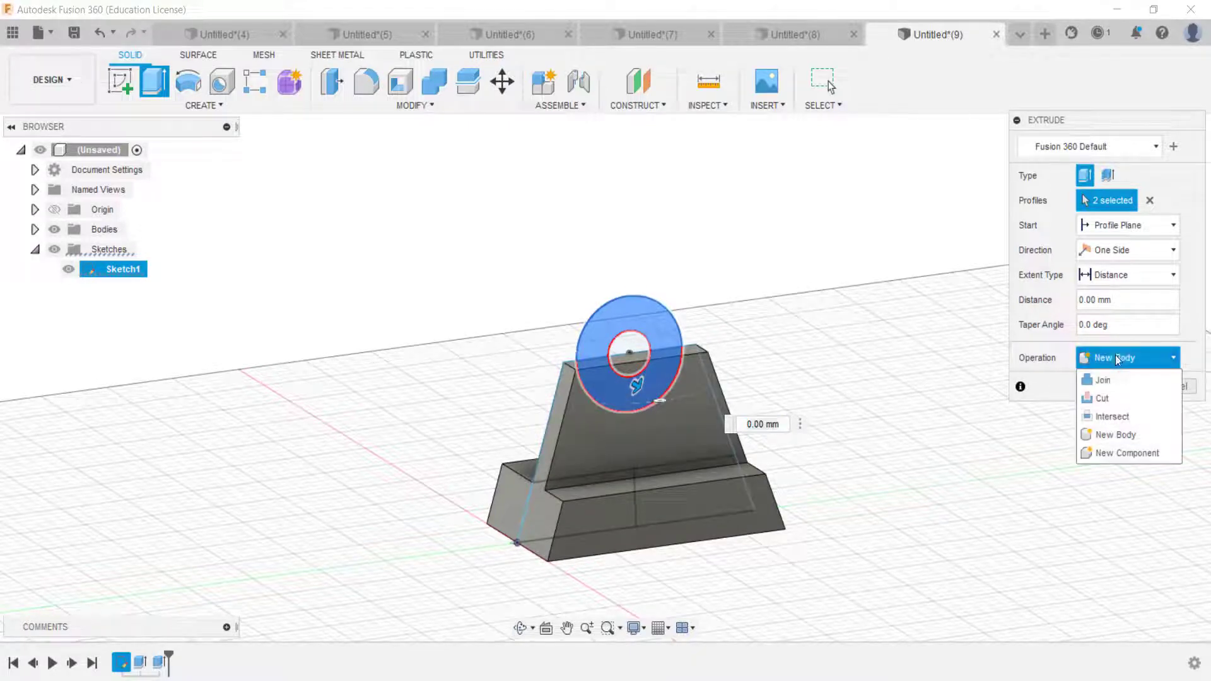
left_click(1111, 436)
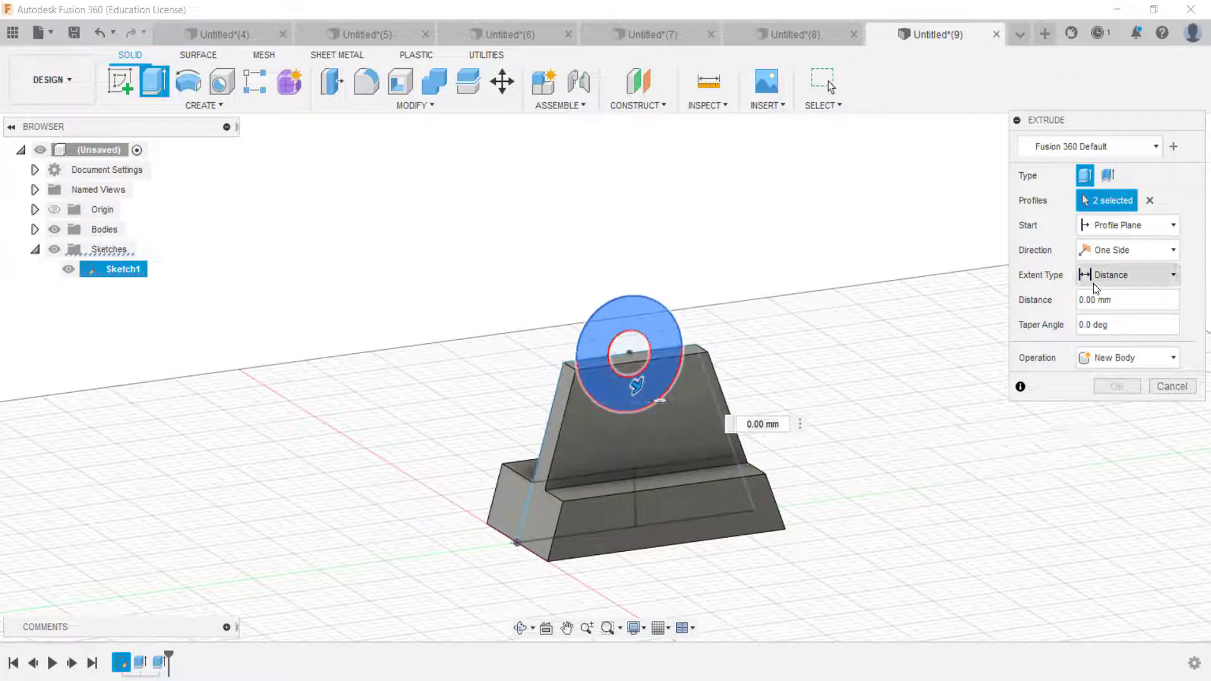
left_click(1113, 230)
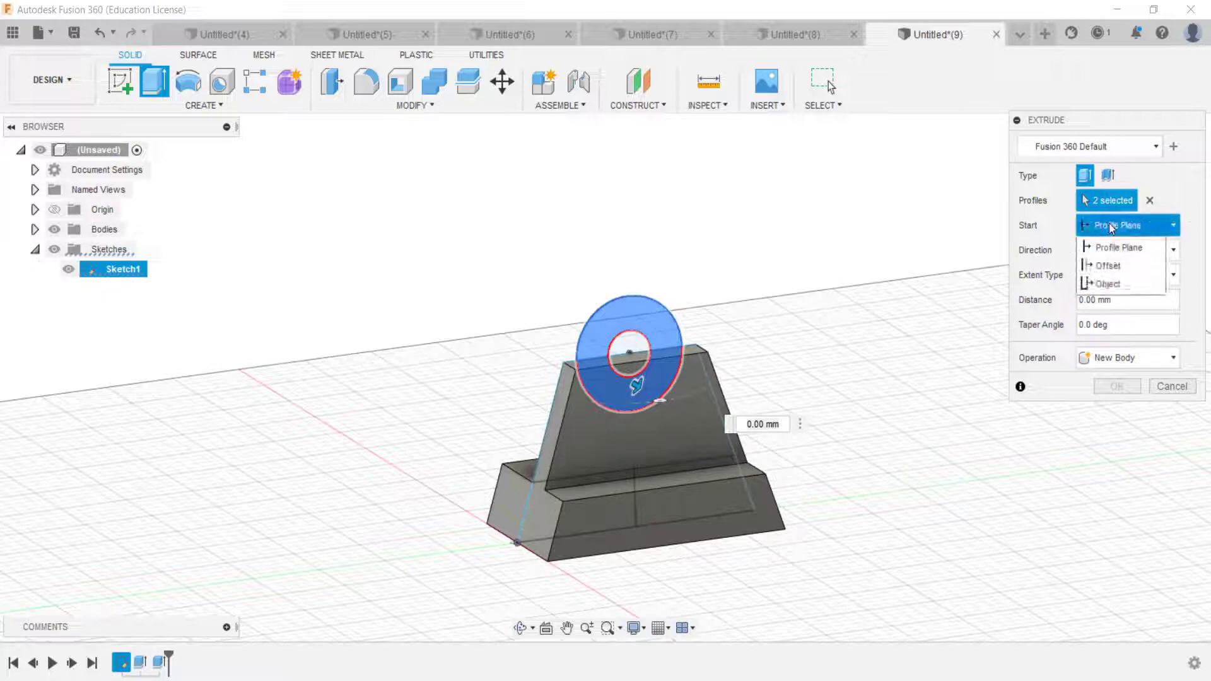
left_click(1114, 248)
left_click(1108, 253)
left_click(1107, 312)
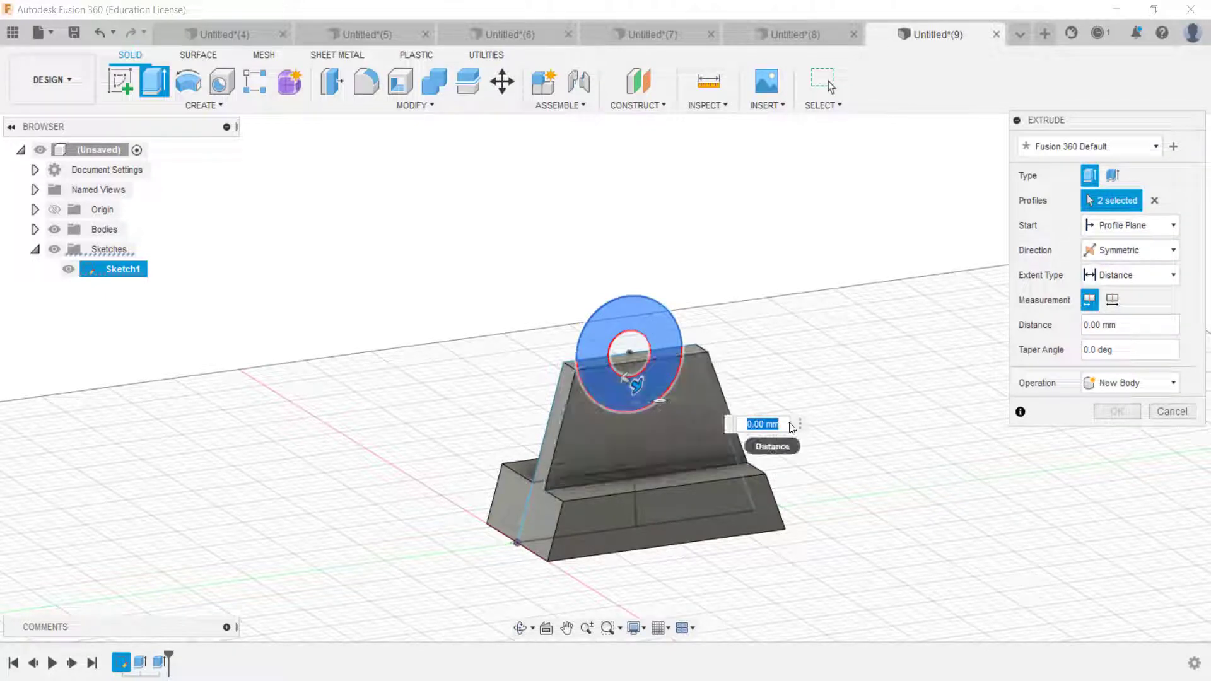
- Extrude the ring 22 mm as a New Body to form the bored boss
type("22")
left_click(1153, 383)
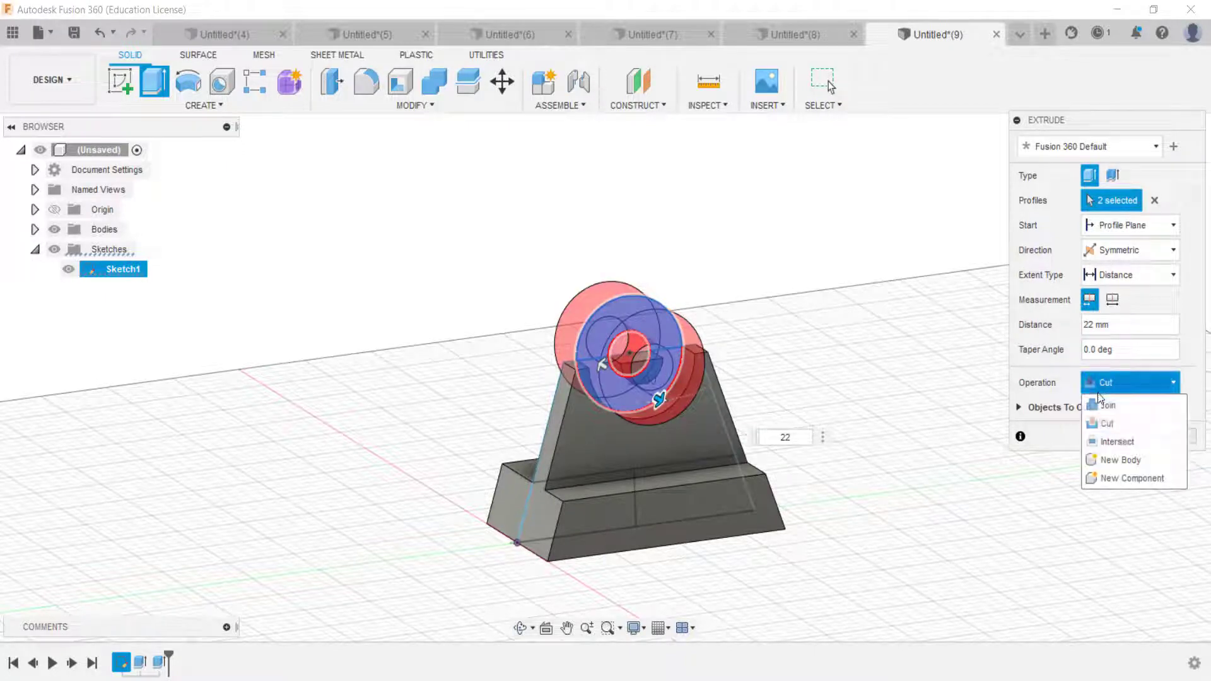
left_click(1118, 461)
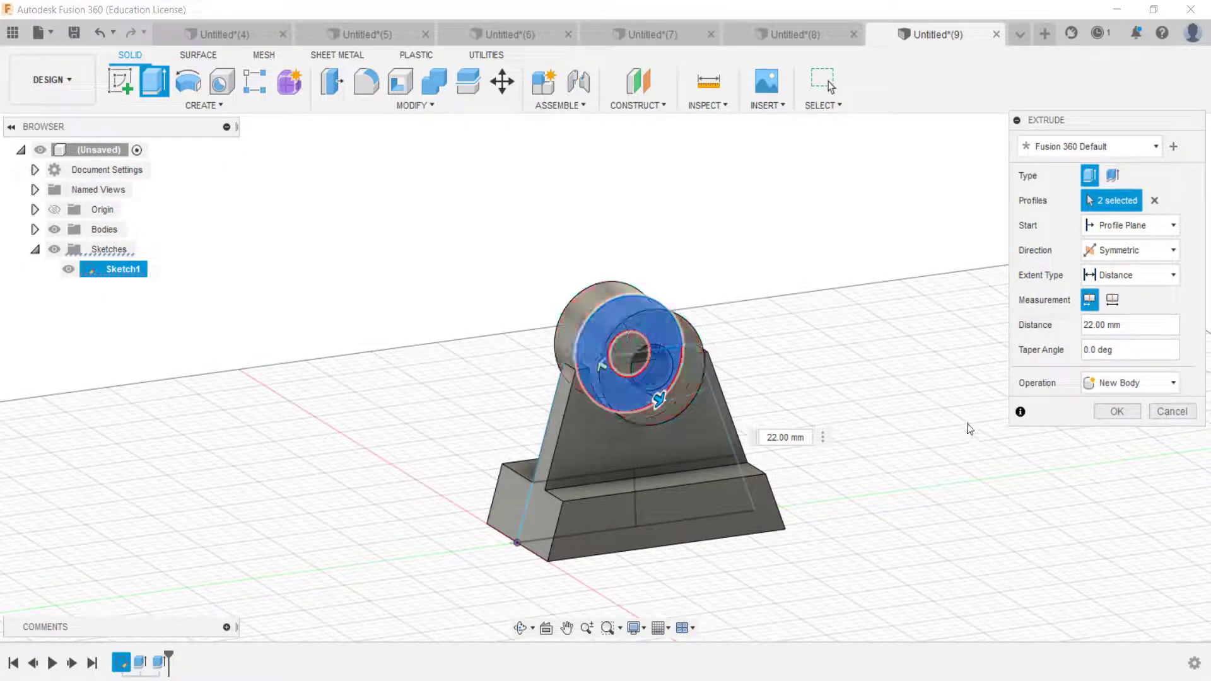
left_click(1116, 411)
- Orbit to inspect the new boss, then bring up the Paint reference drawing
middle_click_drag(681, 415, 751, 424, "shift")
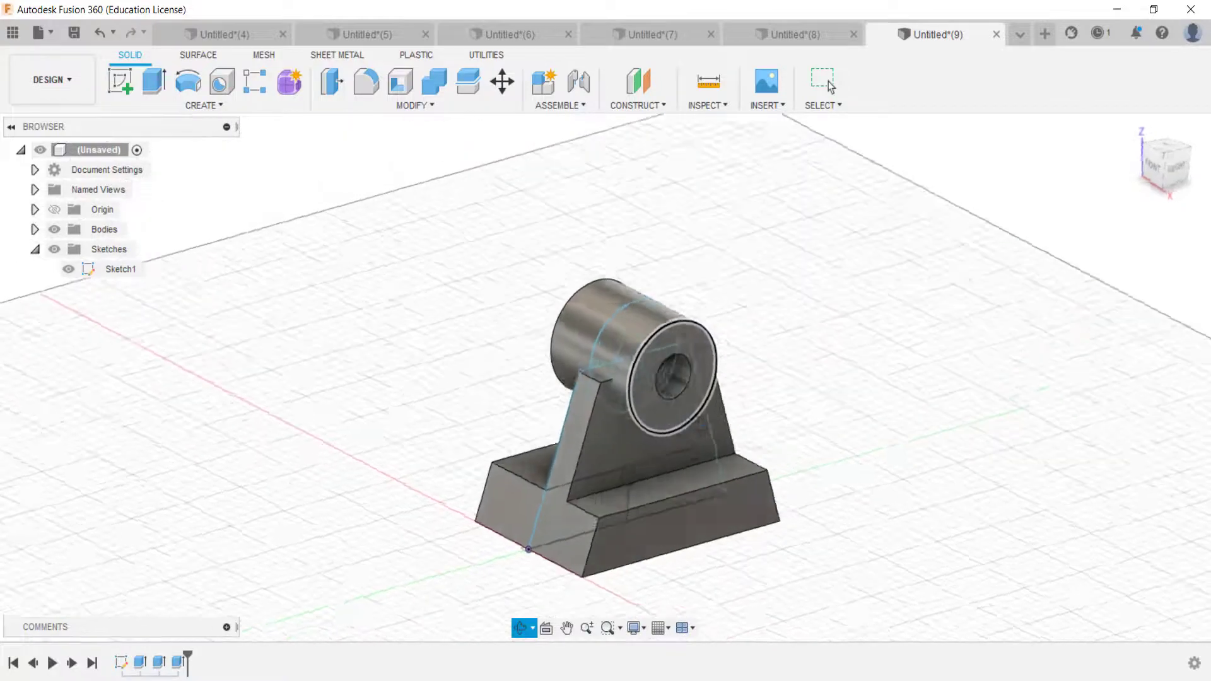
left_click_drag(435, 381, 478, 384)
key("Escape")
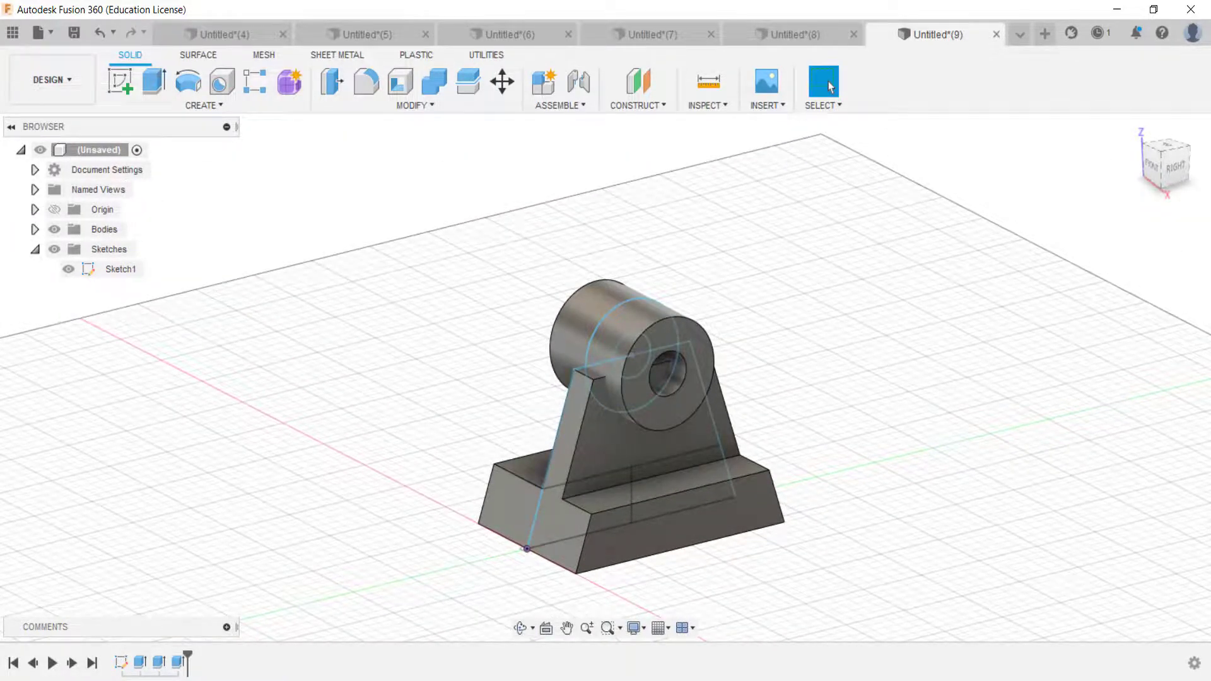
key("alt+Tab")
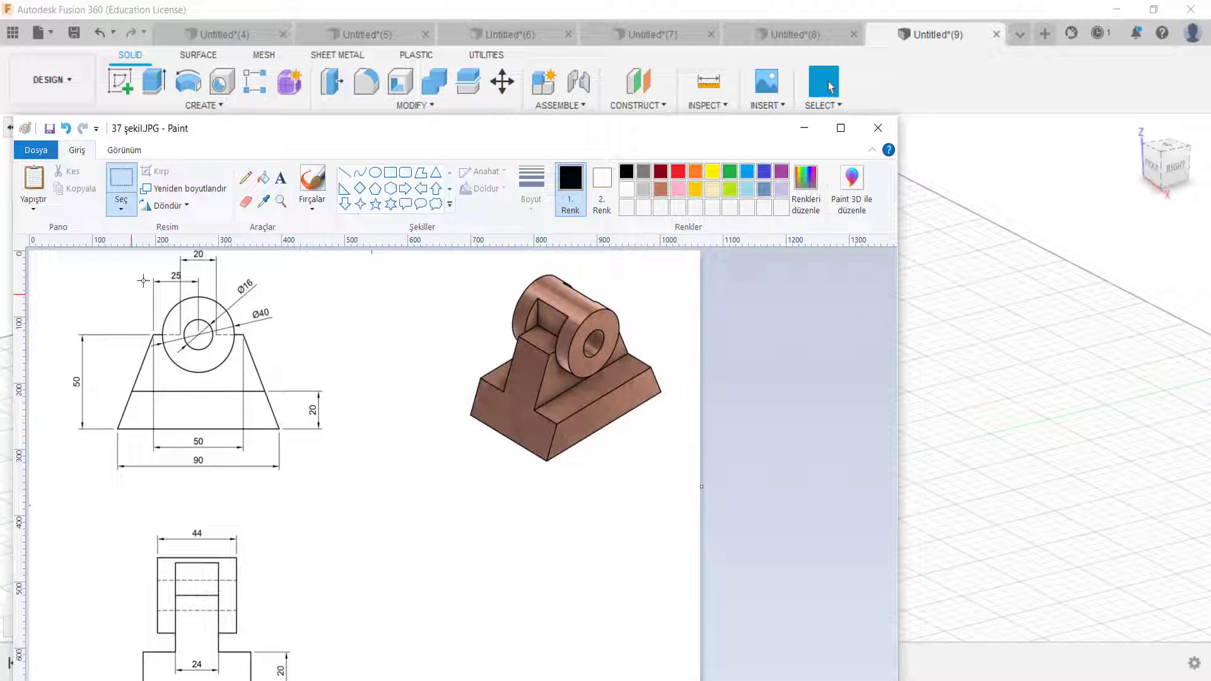
- Put the Paint reference drawing away and return to the Fusion 360 model
key("alt+Tab")
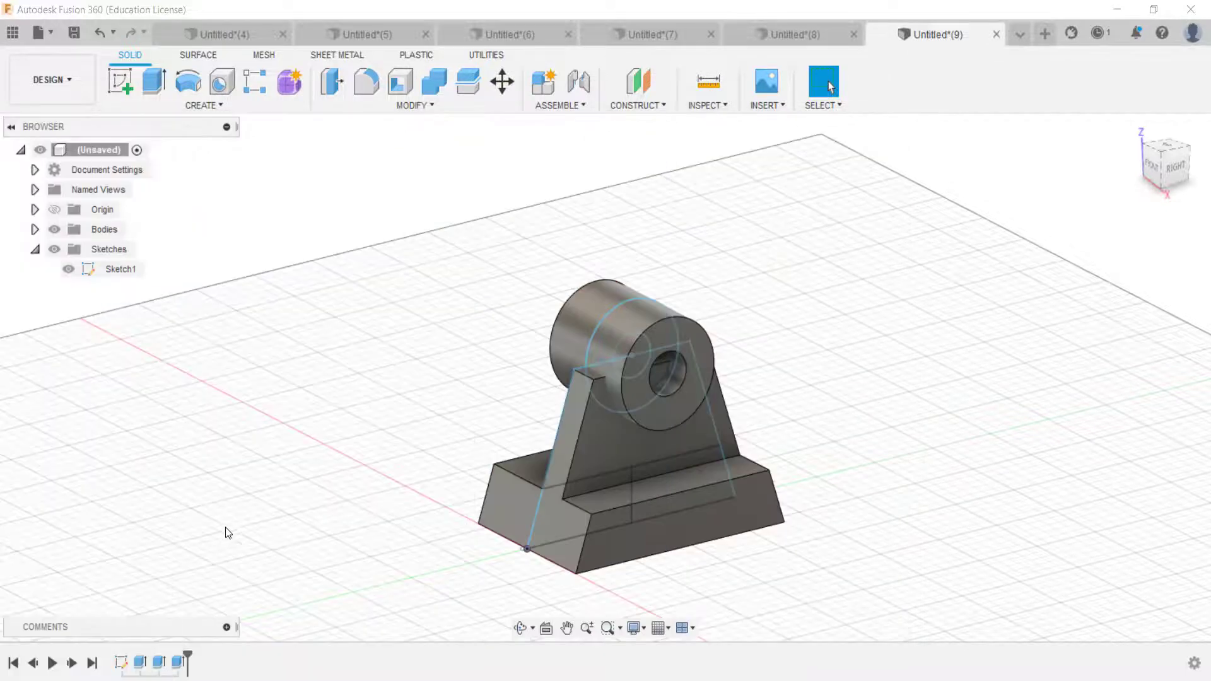
- Reopen Sketch1 and draw a first 10 mm line from the circle centre, then undo it
double_click(120, 662)
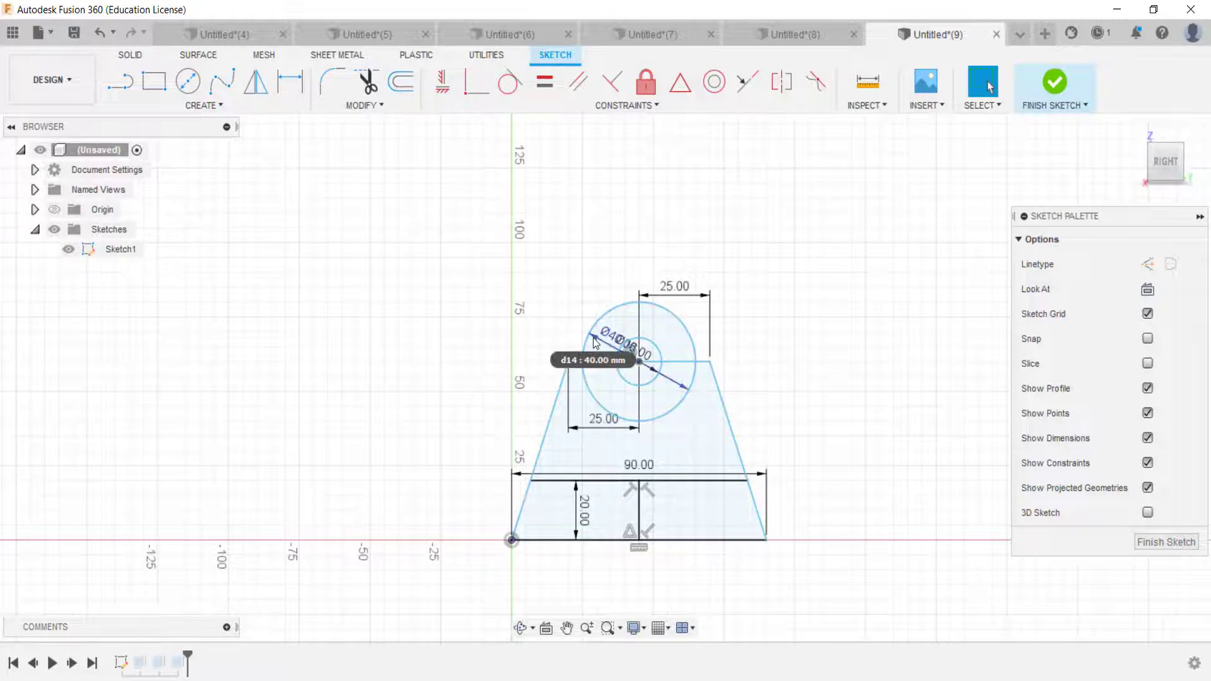
left_click(120, 81)
left_click(639, 361)
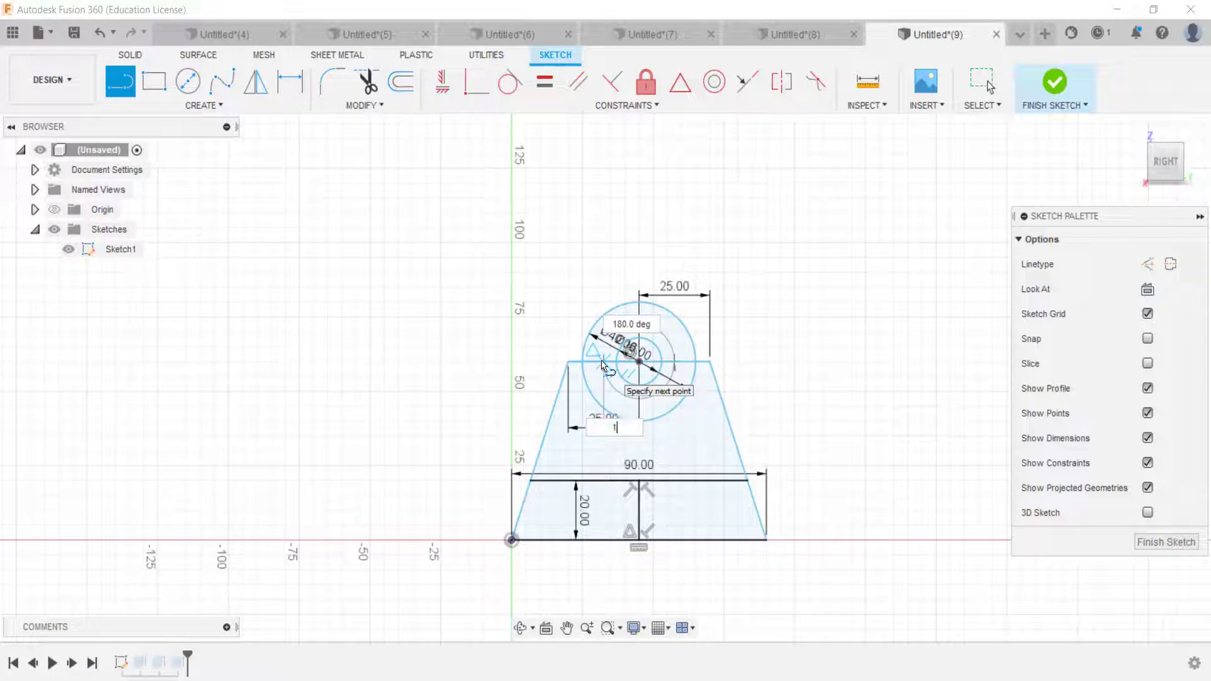
type("10")
key("Return")
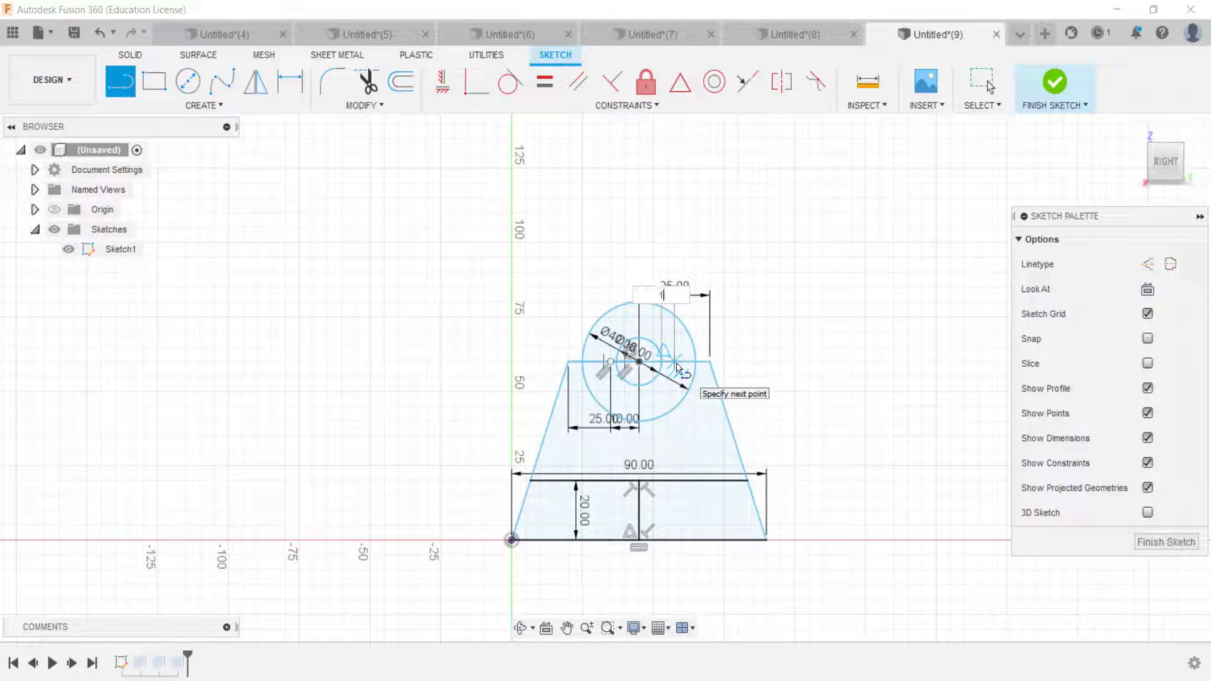
type("10")
key("Return")
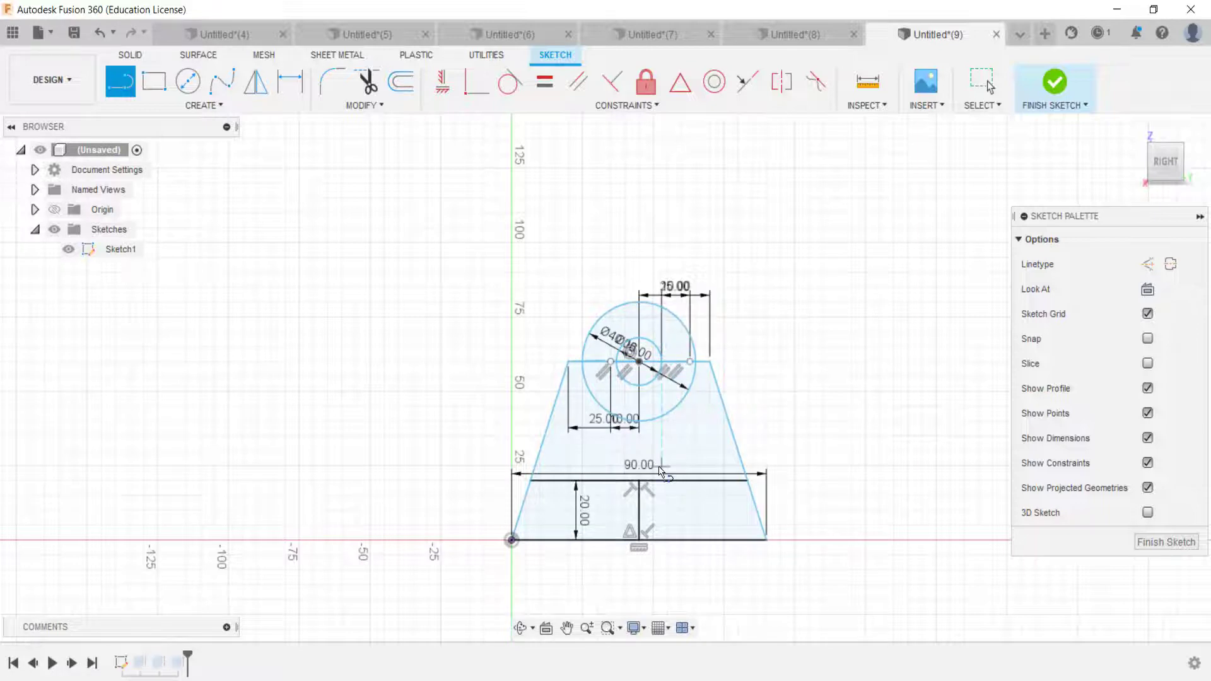
key("Escape")
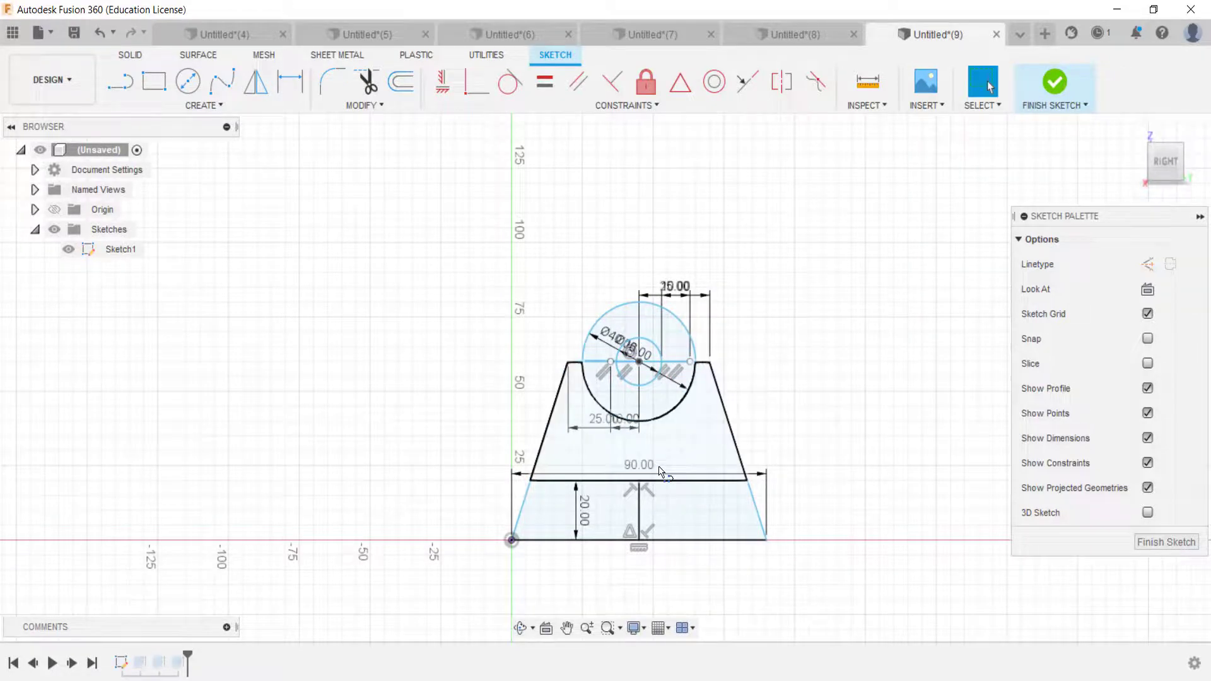
key("ctrl+z")
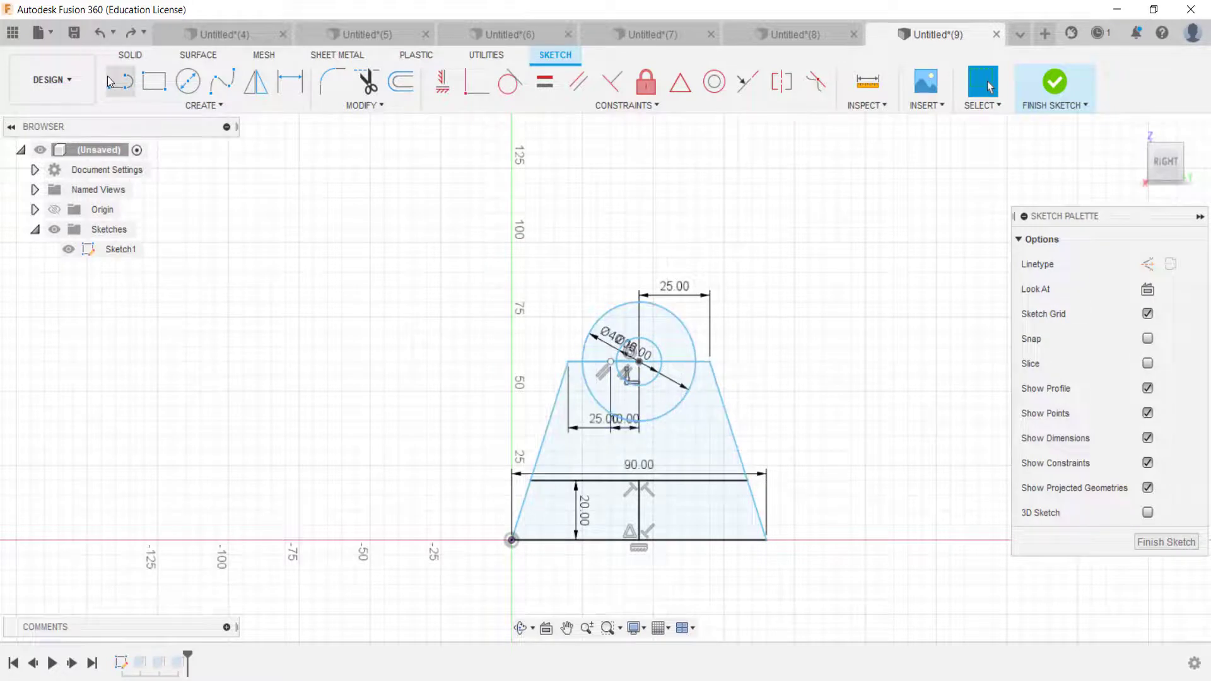
- Redraw a horizontal 10 mm line starting at the boss circle's centre
left_click(120, 81)
left_click(639, 362)
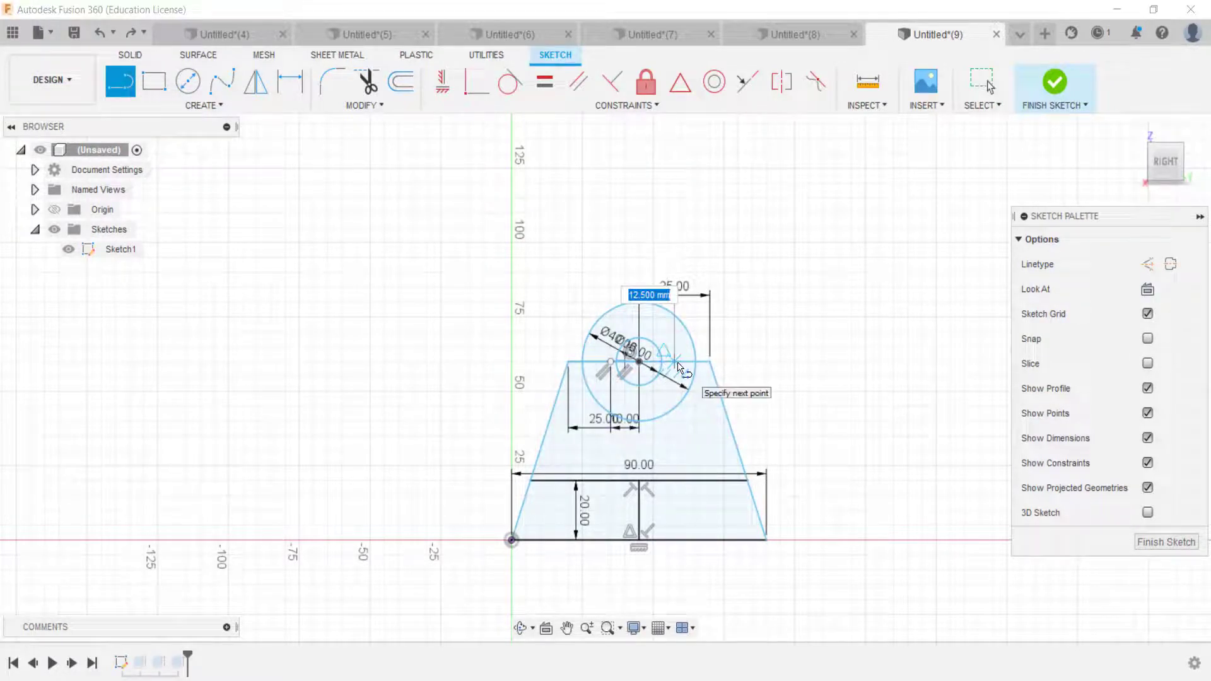
type("10")
key("Tab")
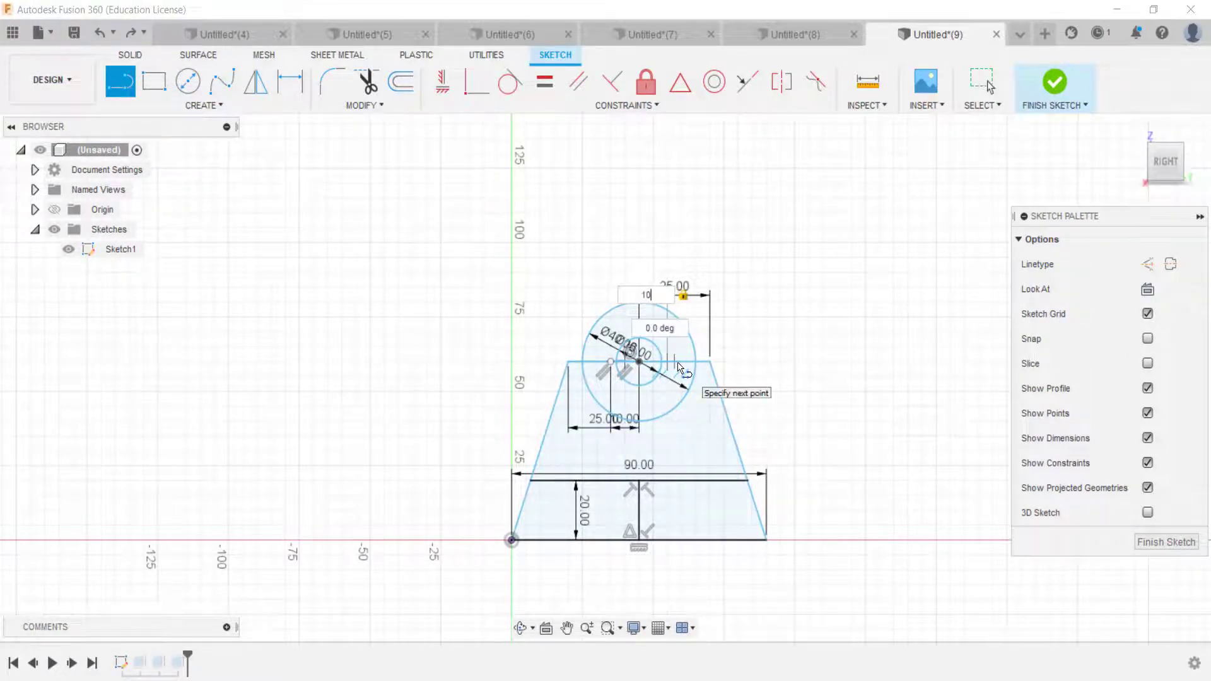
key("Return")
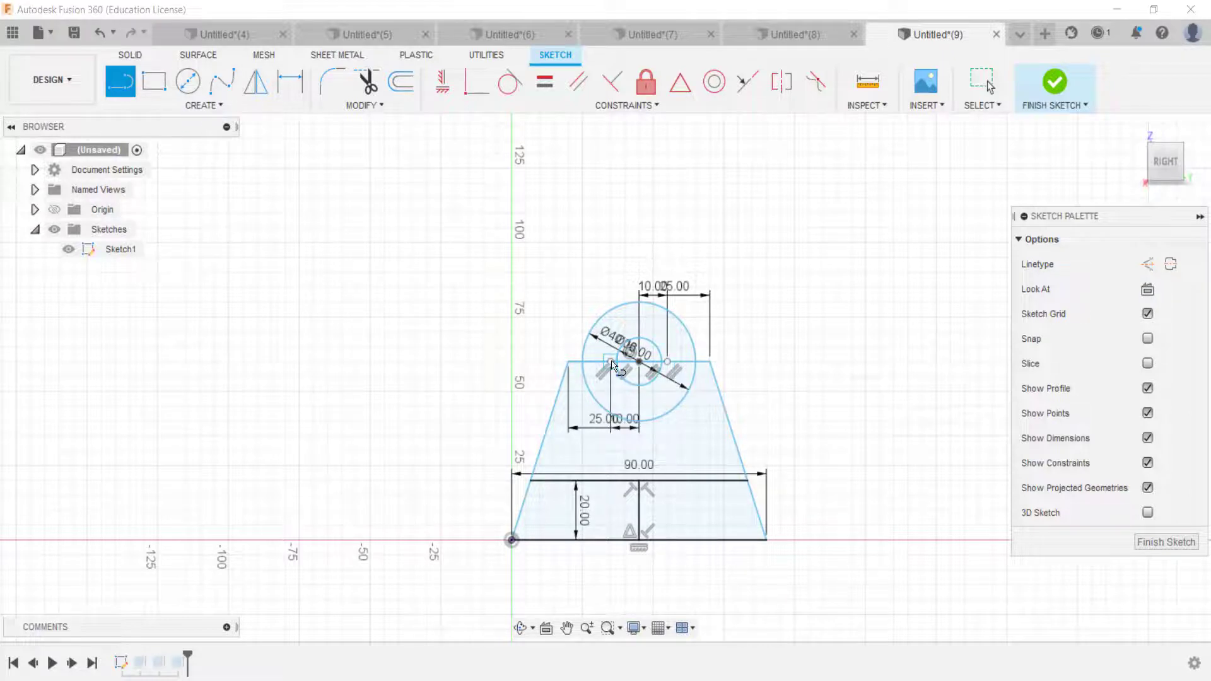
- Draw a vertical line from the short line up past the circle, then abandon an arc attempt
left_click(612, 363)
left_click(610, 267)
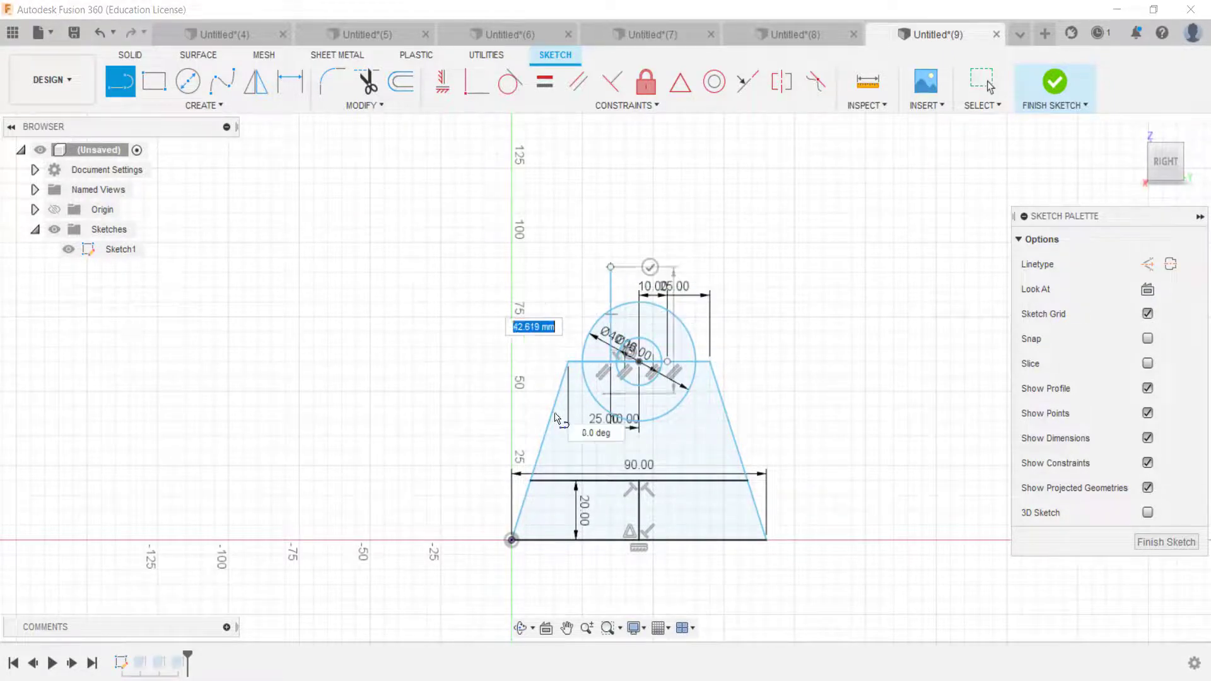
key("Escape")
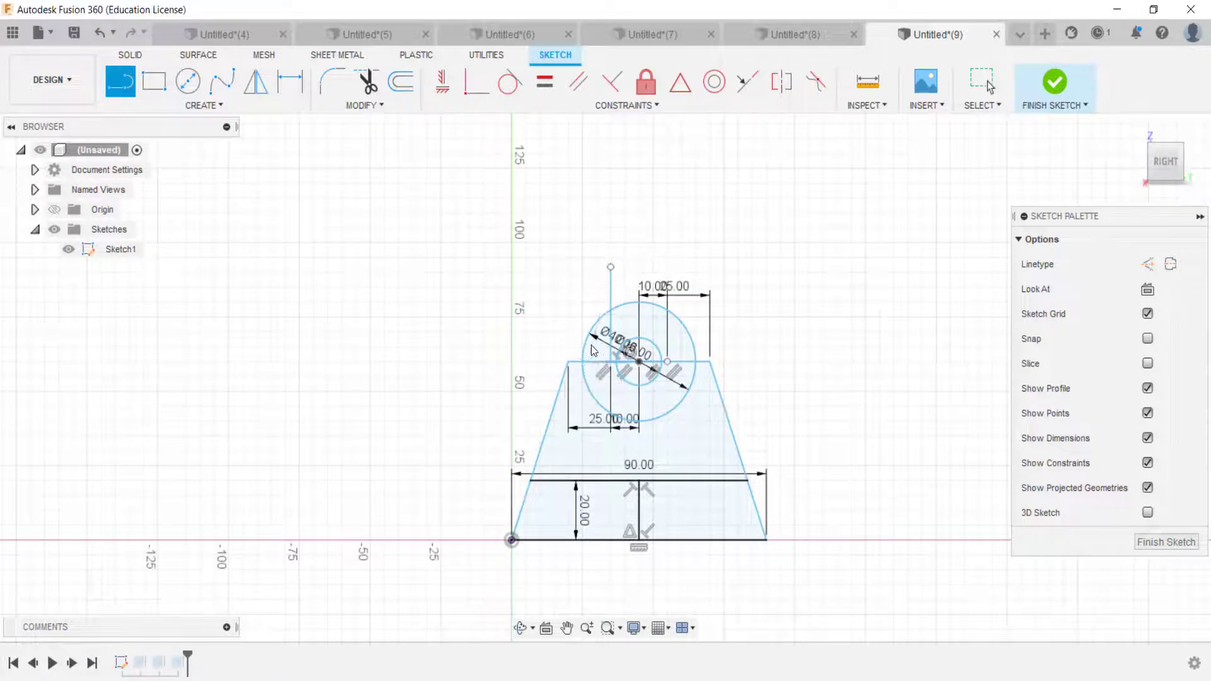
key("Escape")
key("l")
mouse_move(612, 372)
left_mouse_down()
mouse_move(482, 364)
mouse_move(476, 242)
left_mouse_up()
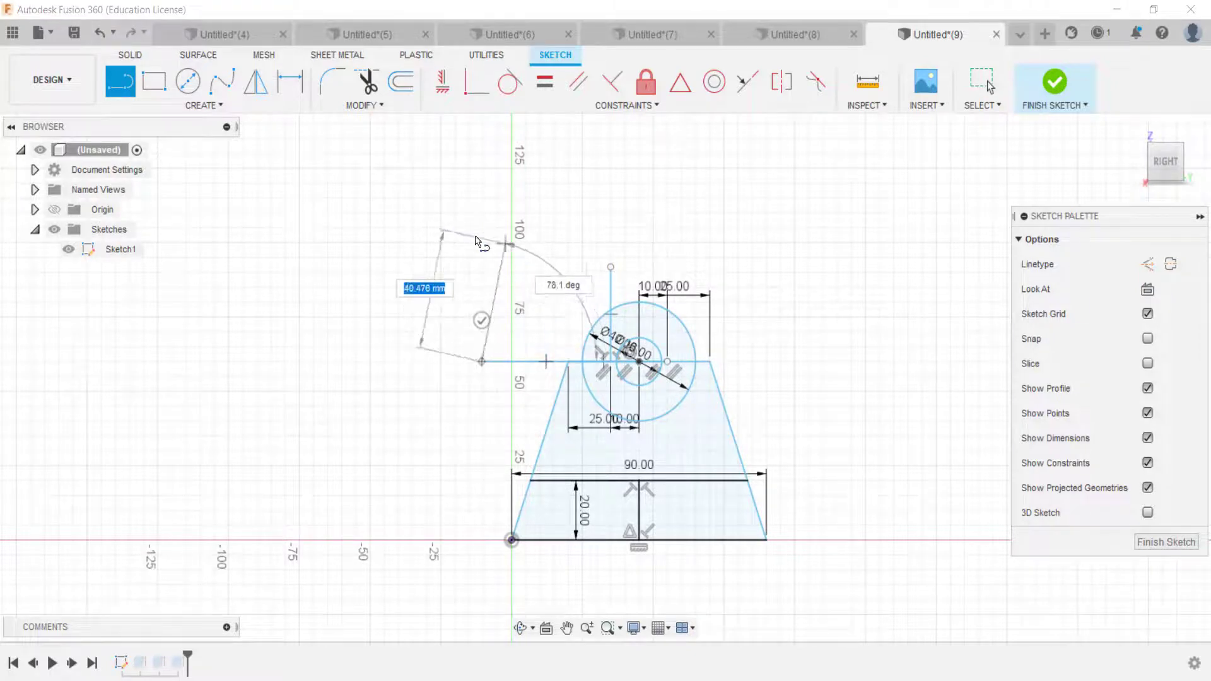
key("Escape")
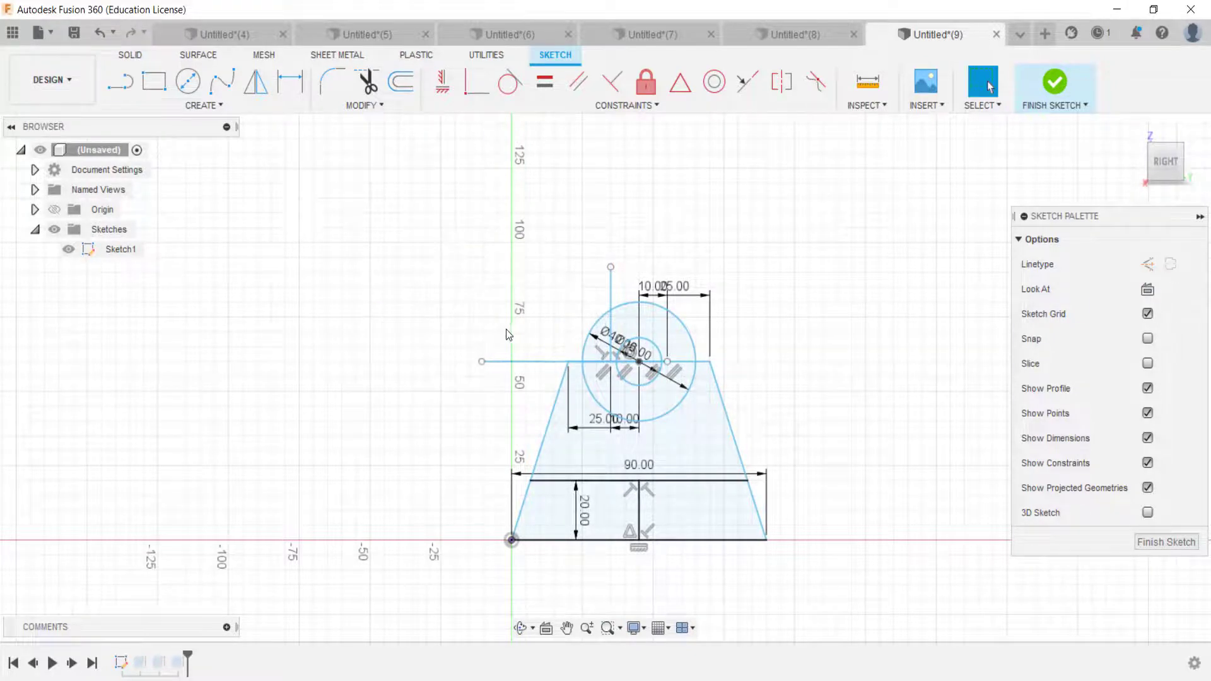
- Draw a second vertical line from the point on the circle up above the boss
left_click(120, 81)
left_click(667, 361)
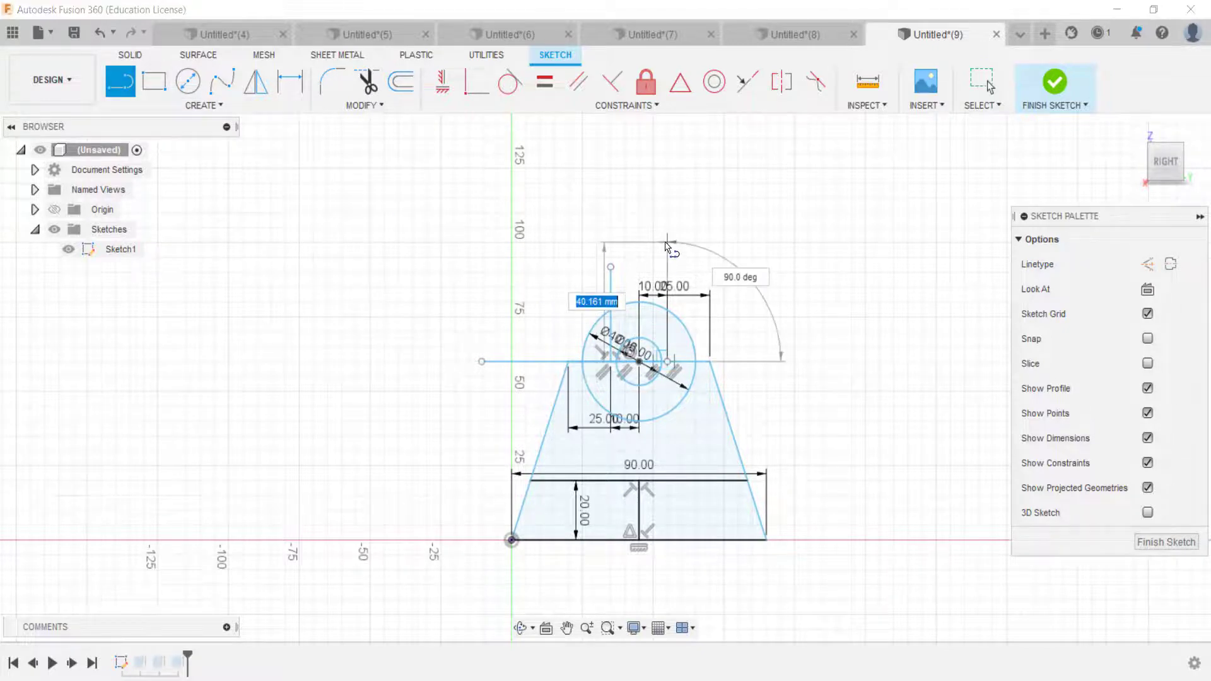
left_click(667, 238)
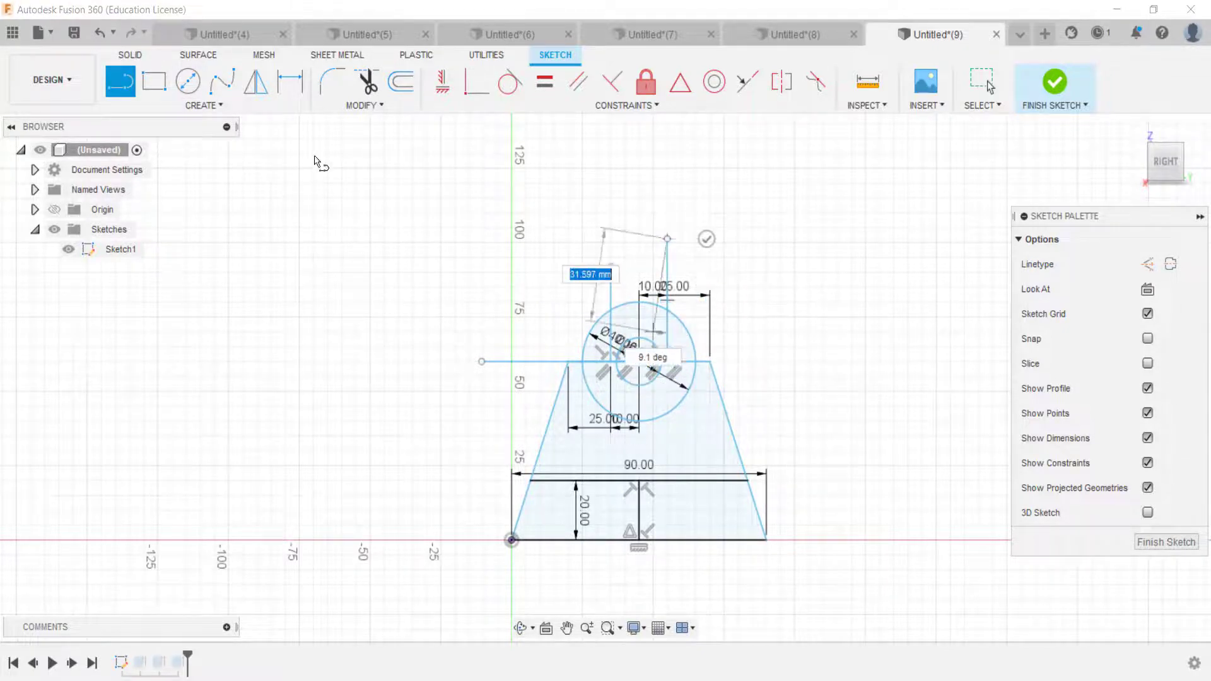
key("Escape")
- Draw a horizontal line continuing into a tangent arc around the boss, and finish the sketch
left_click(119, 81)
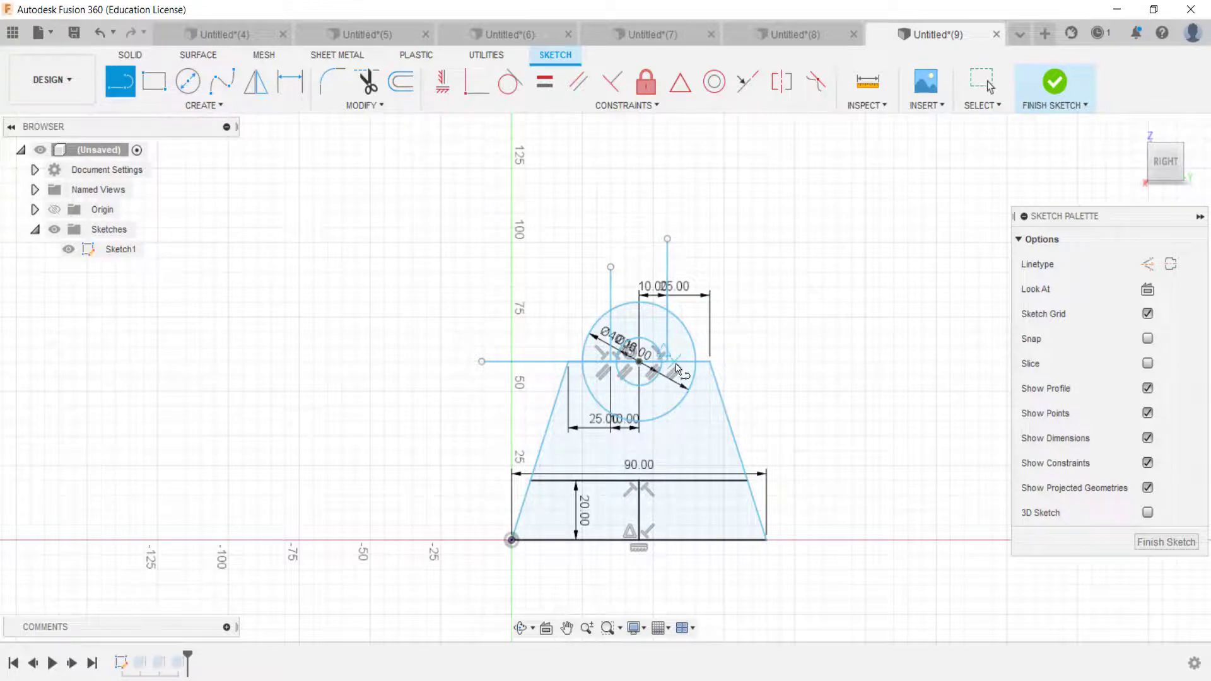
left_click(710, 361)
left_click(761, 362)
left_click_drag(761, 361, 781, 431)
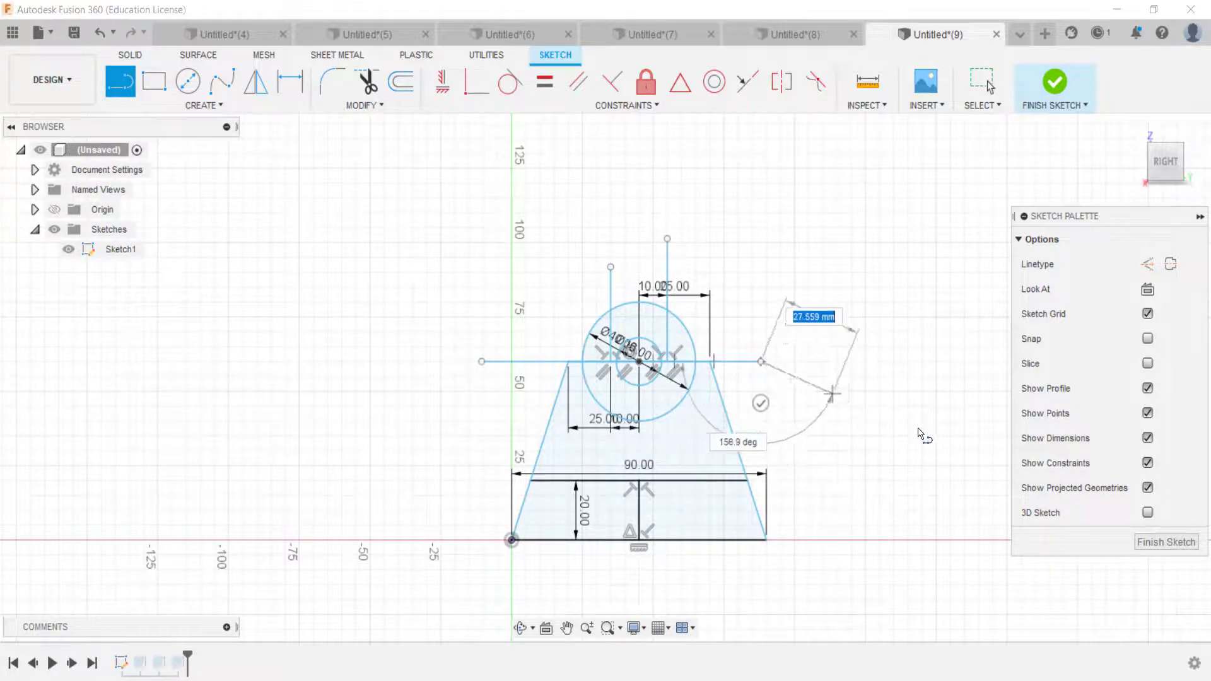
left_click(761, 403)
left_click(1165, 541)
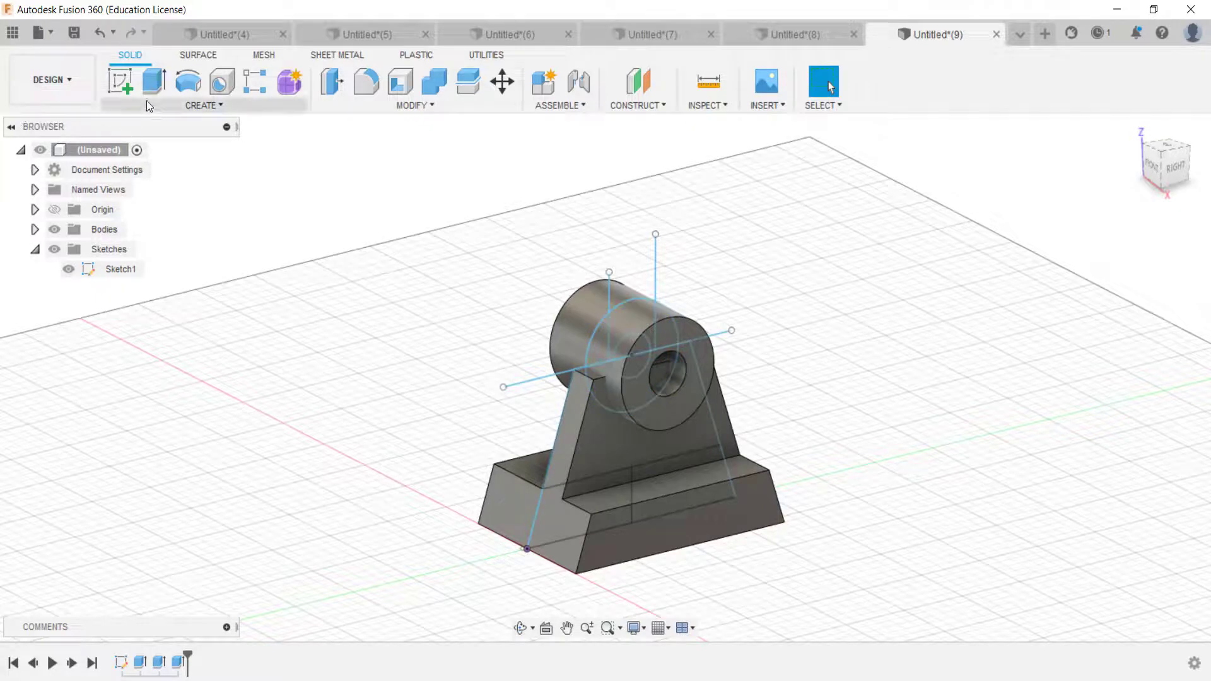
- Select the two wedge-shaped slot profiles on the boss for extrusion
left_click(154, 83)
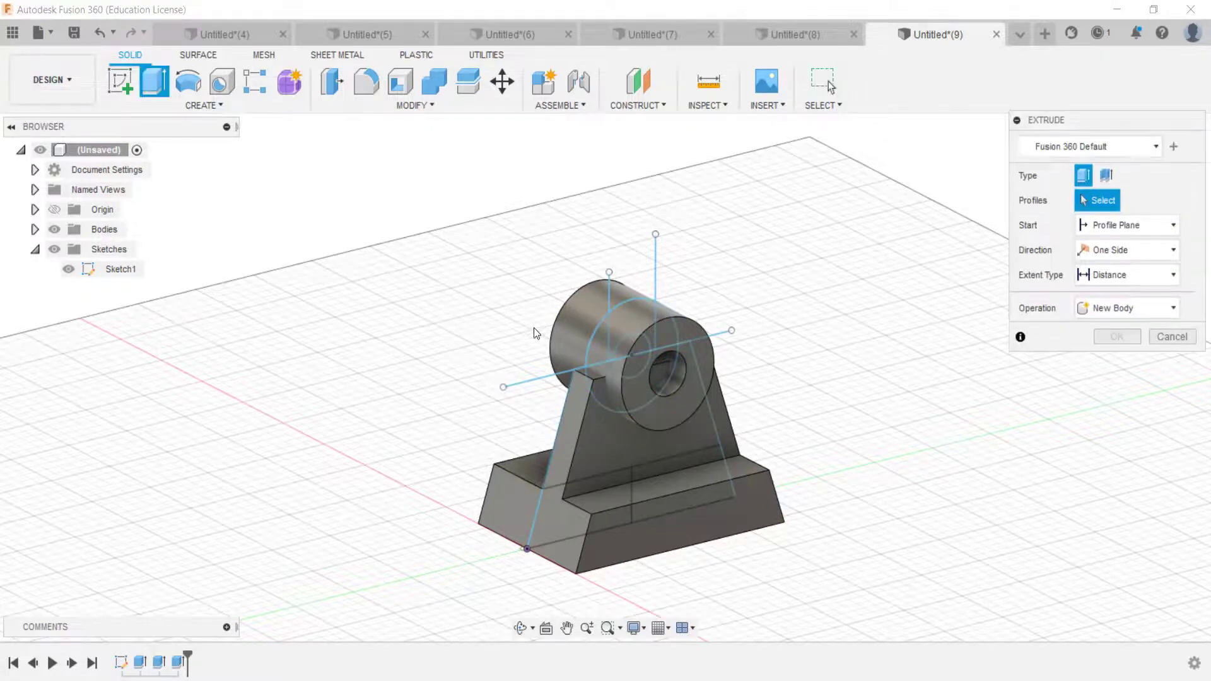
left_click(597, 348)
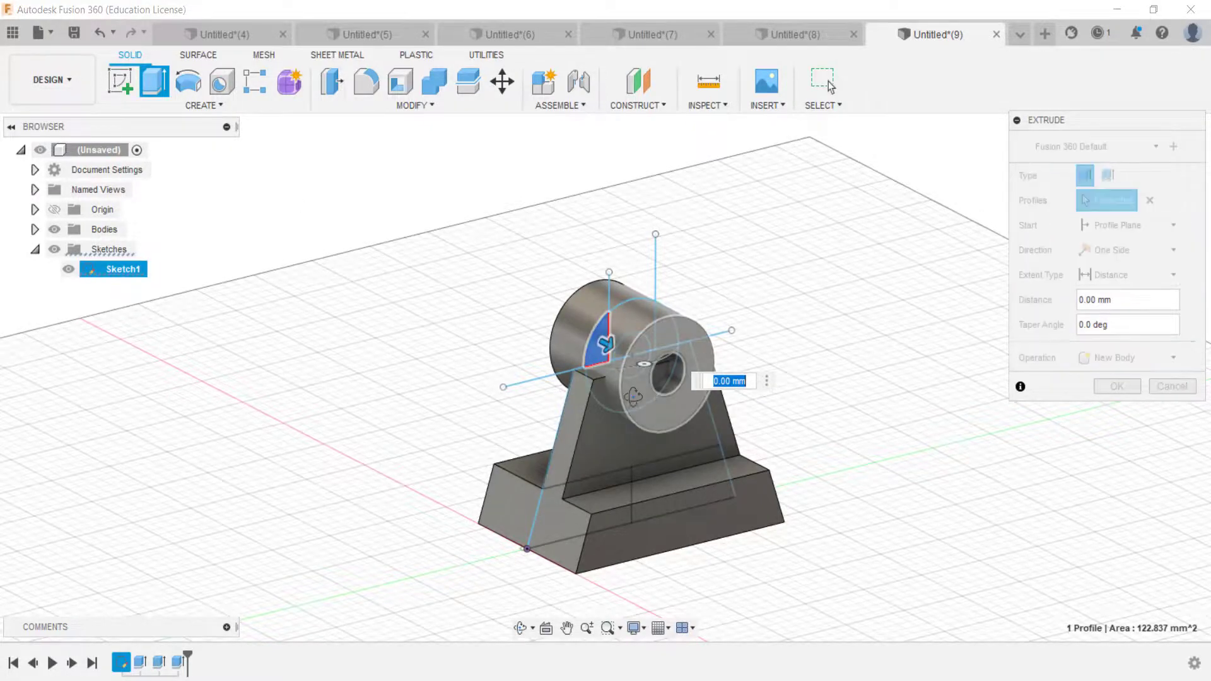
middle_click_drag(631, 401, 661, 341, "shift")
left_click(661, 341)
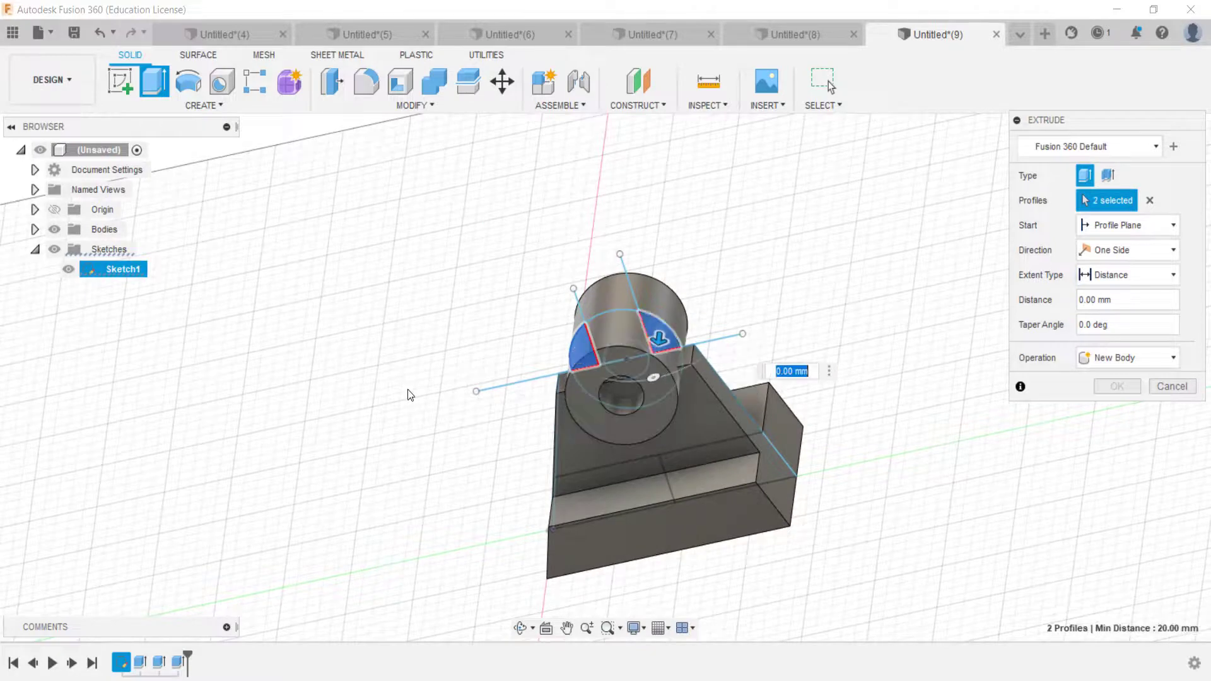
middle_click_drag(408, 388, 1058, 232, "shift")
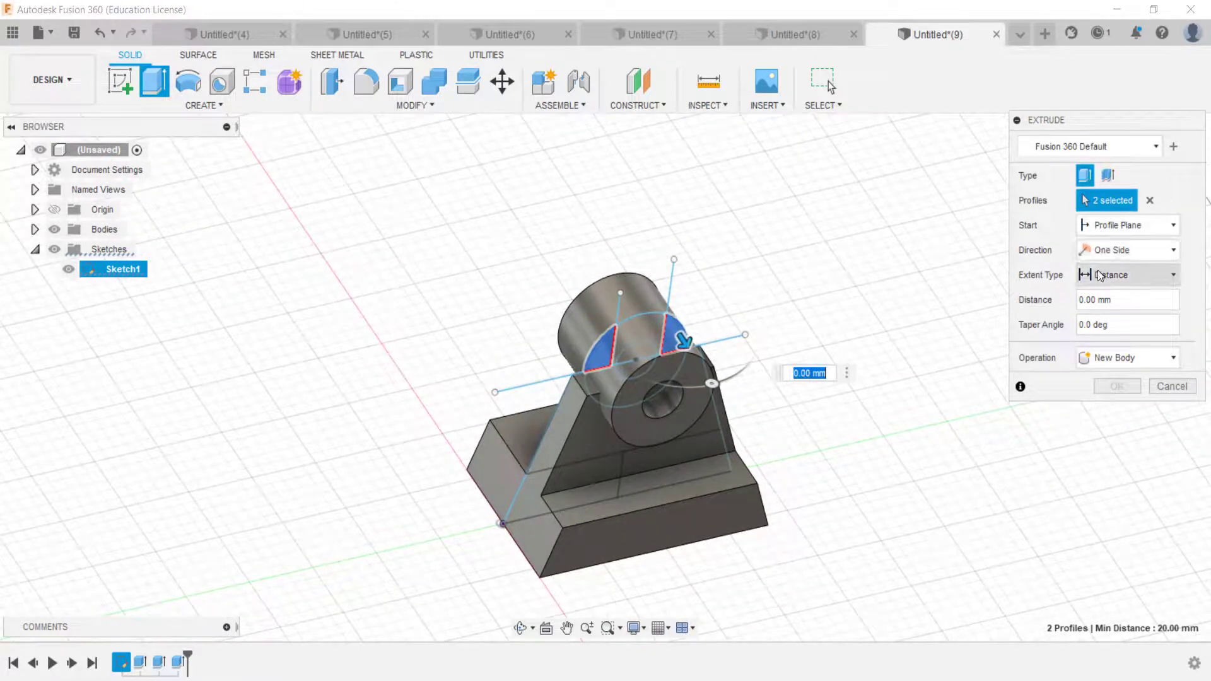
- Set the extrusion to Symmetric direction with Cut operation, then bring up the Paint drawing
left_click(1113, 275)
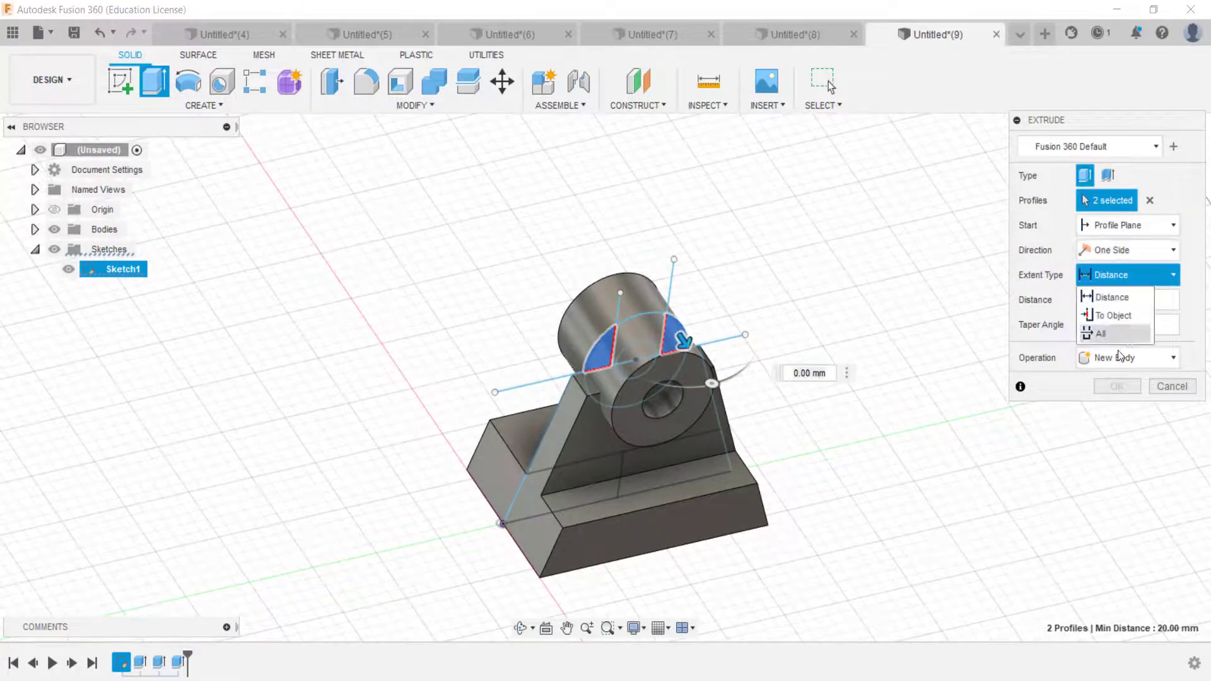
left_click(1103, 251)
left_click(1115, 309)
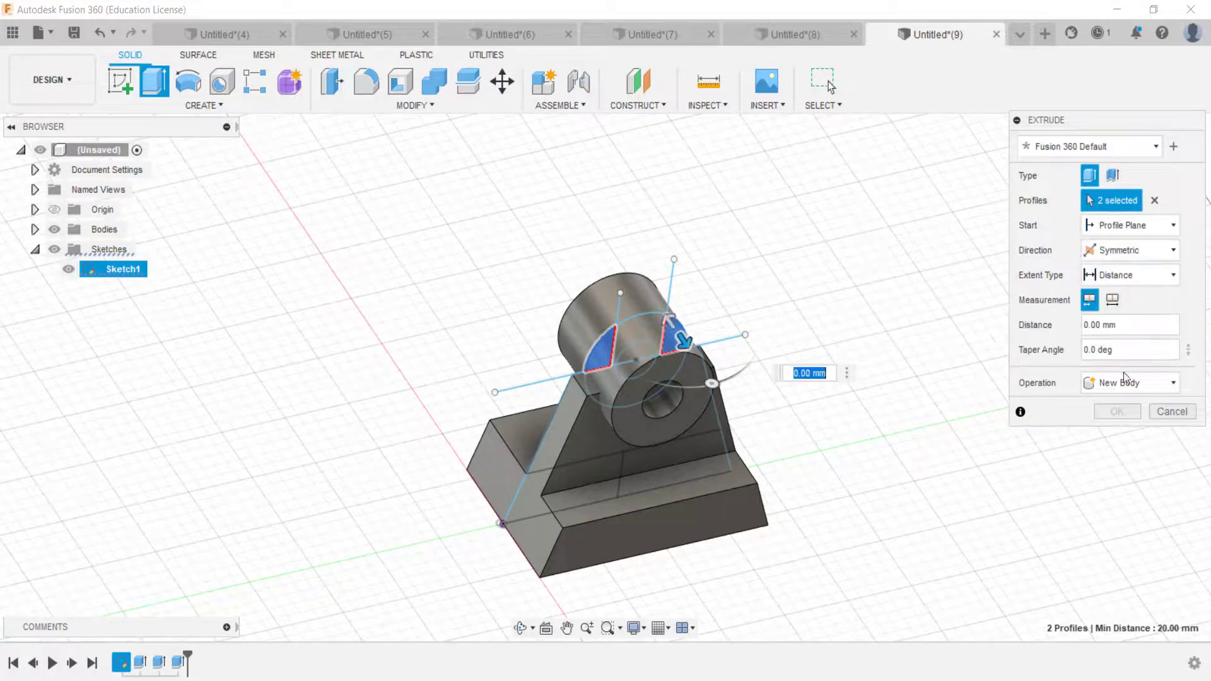
left_click(1117, 382)
left_click(1107, 424)
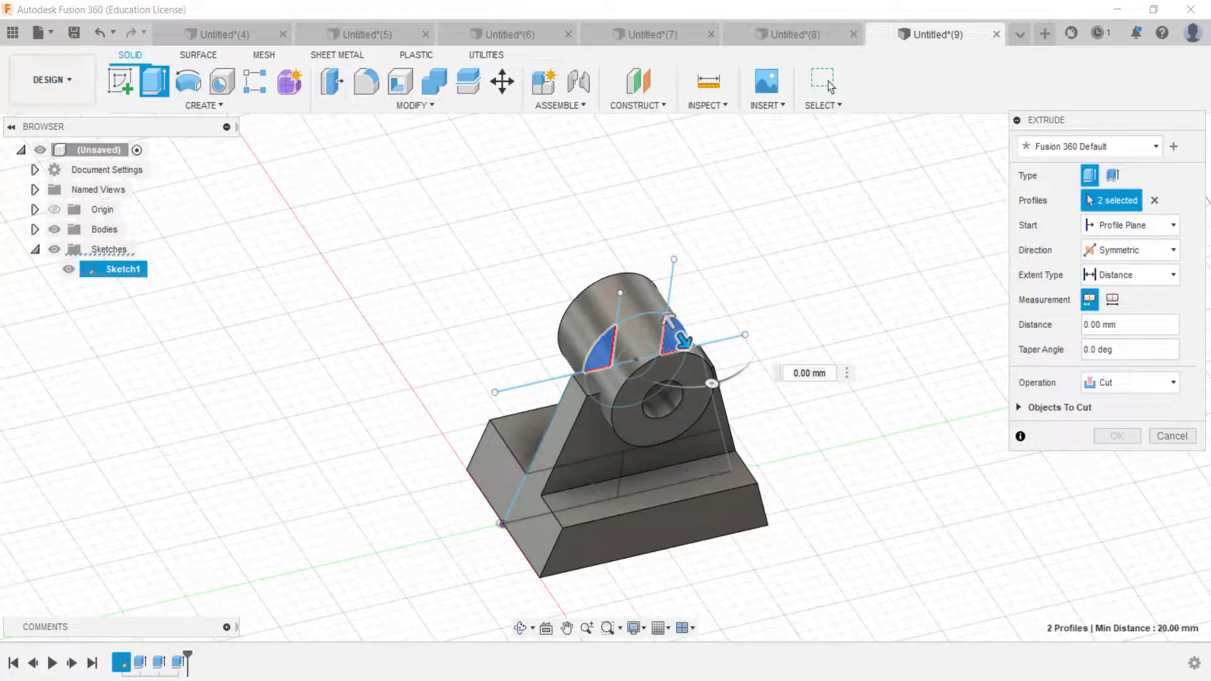
key("alt+Tab")
left_click_drag(495, 166, 634, 139)
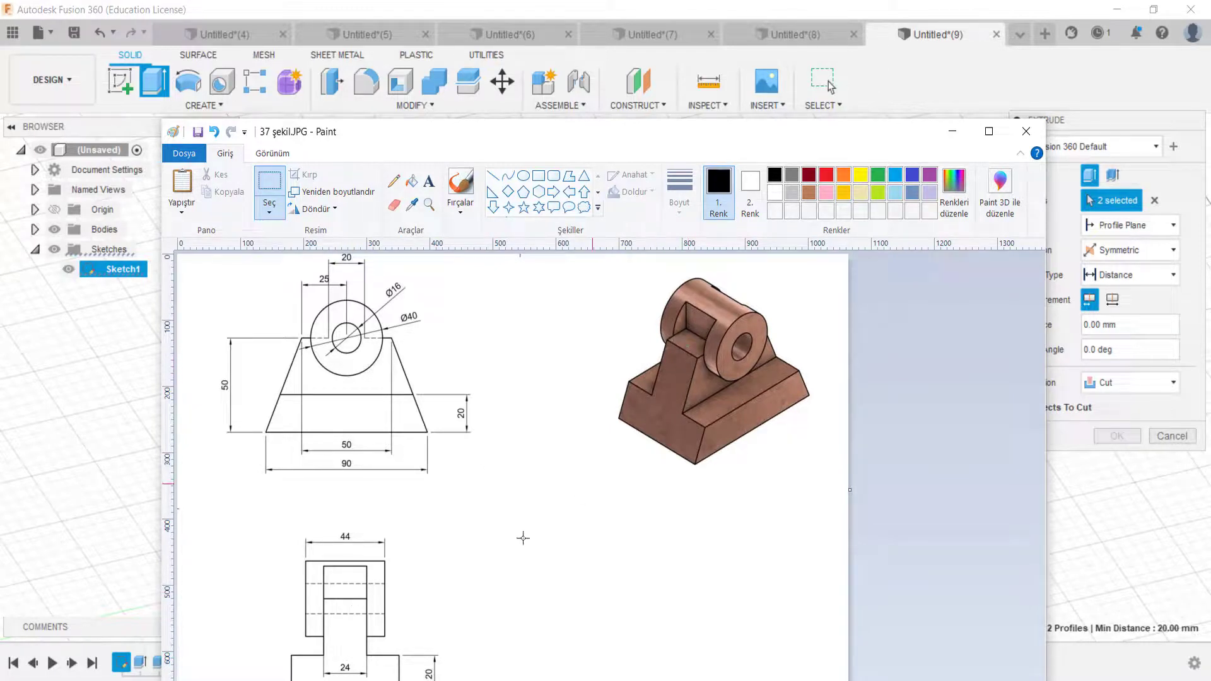
- Hide the reference drawing and go back to the Fusion 360 model
key("alt+Tab")
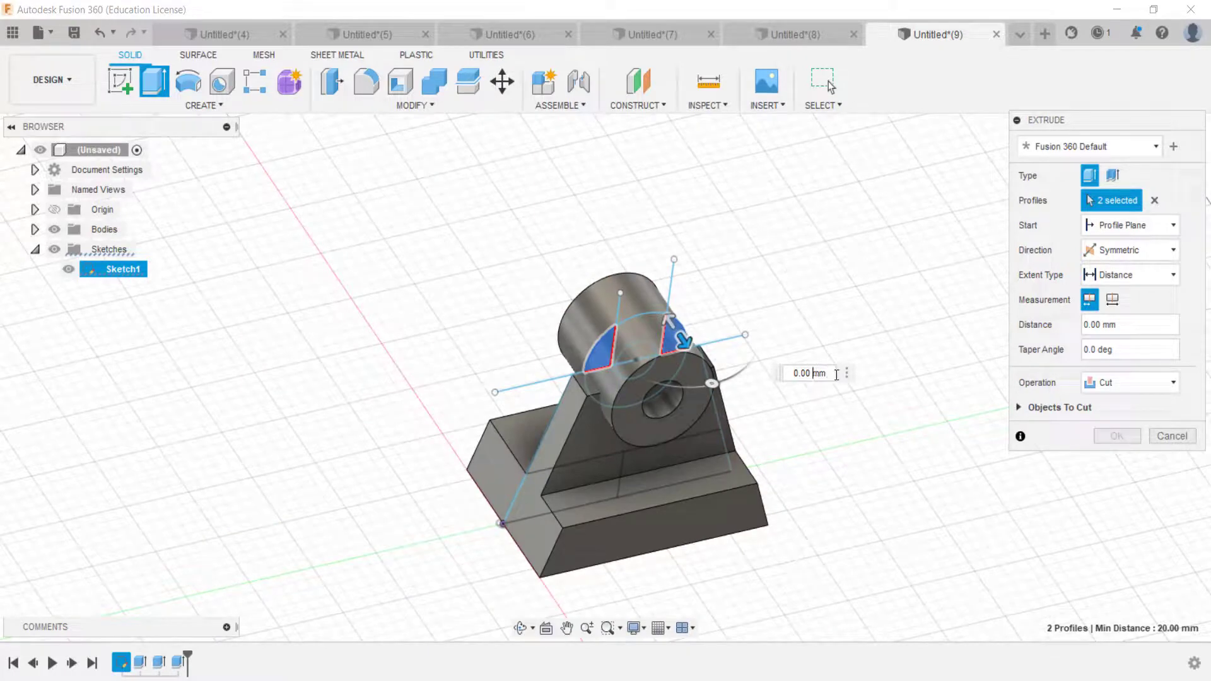
- Cut the two boss slots with a 12 mm symmetric distance and inspect the result
type("12")
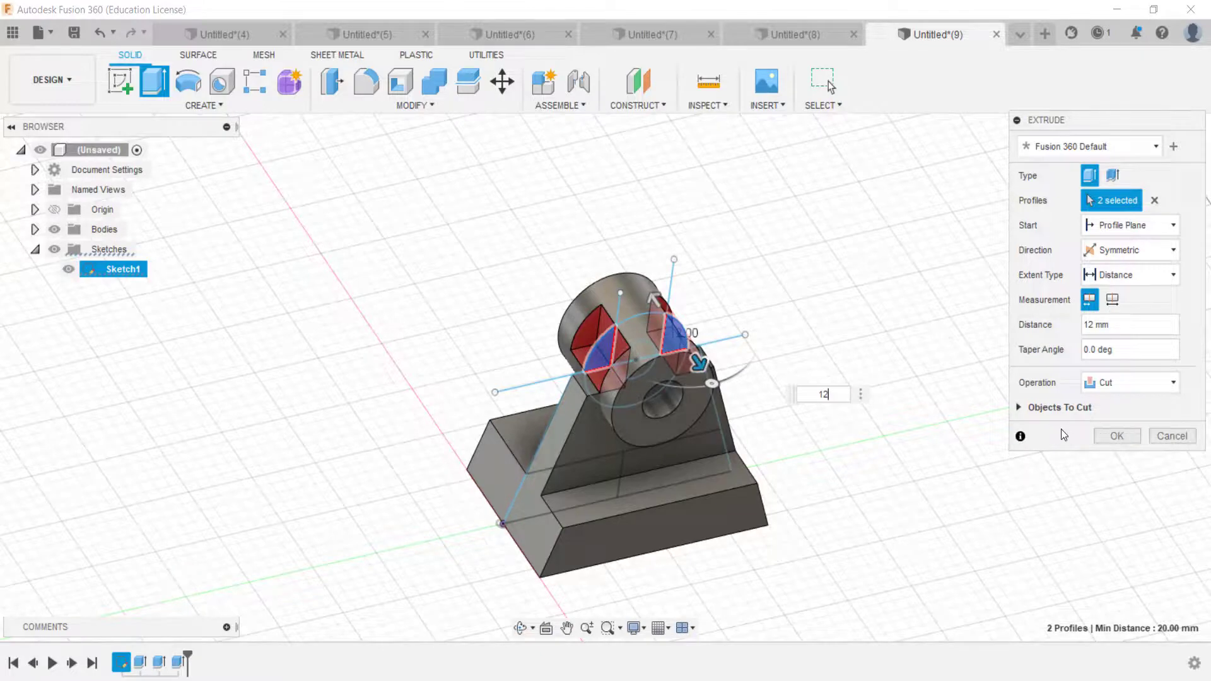
middle_click_drag(811, 425, 842, 437, "shift")
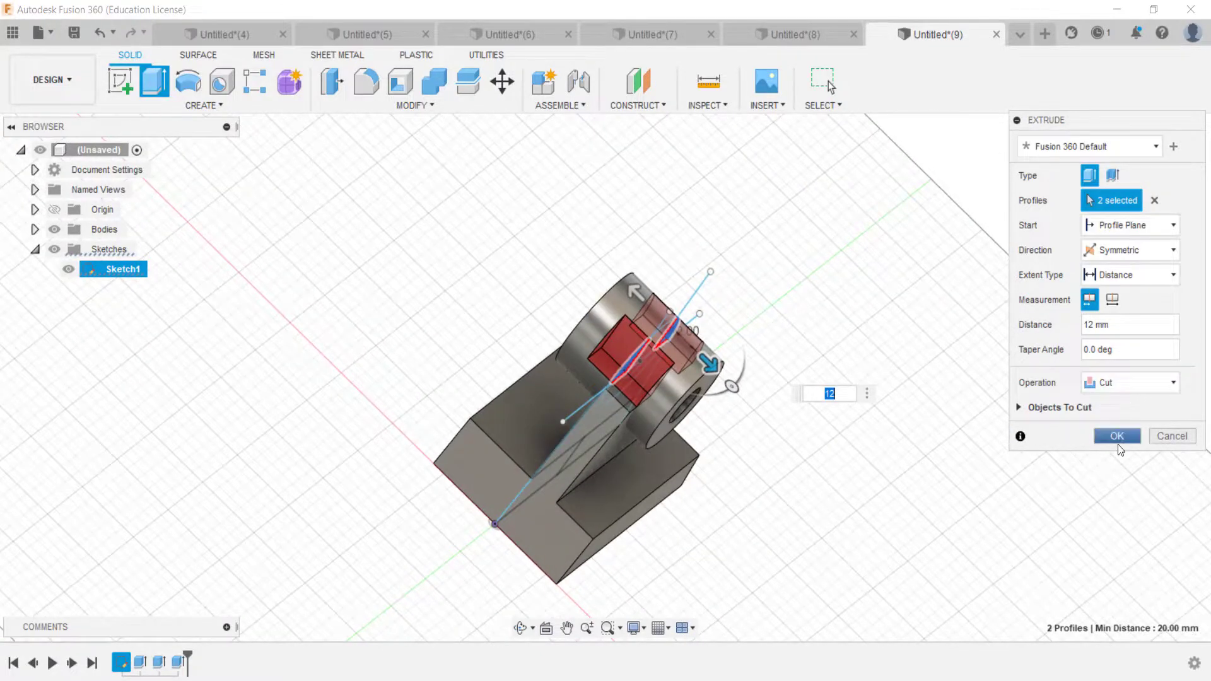
left_click(1117, 435)
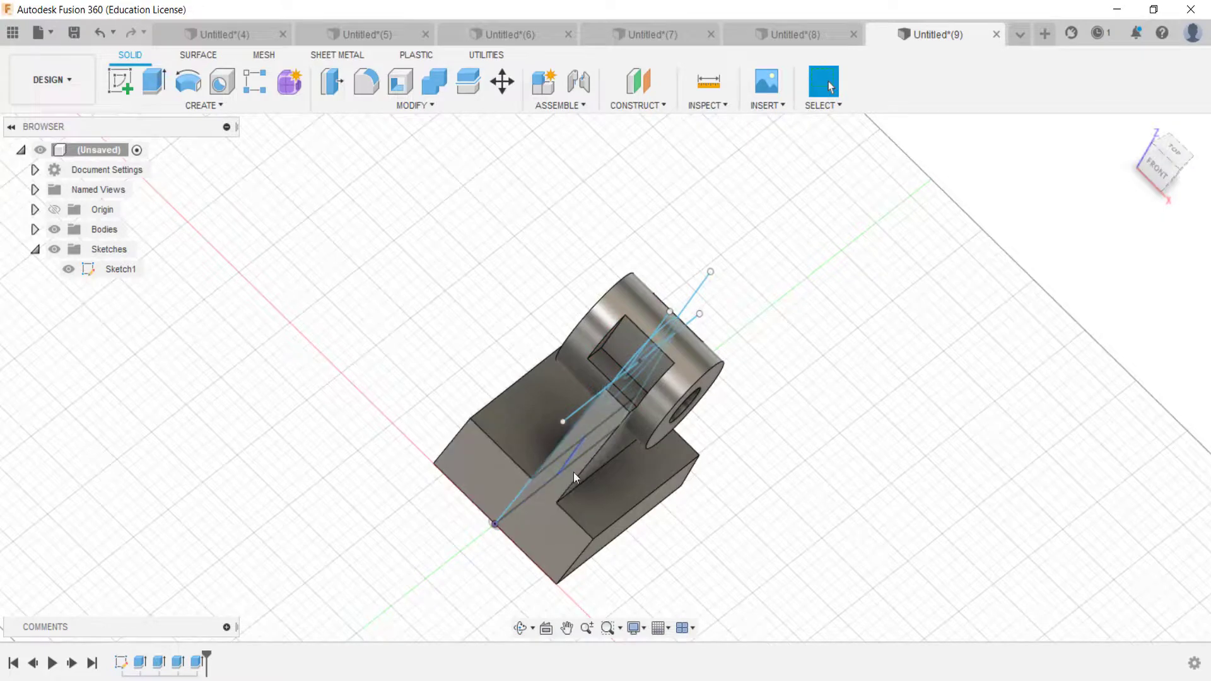
mouse_move(573, 471)
middle_mouse_down("shift")
mouse_move(558, 456)
mouse_move(737, 341)
middle_mouse_up("shift")
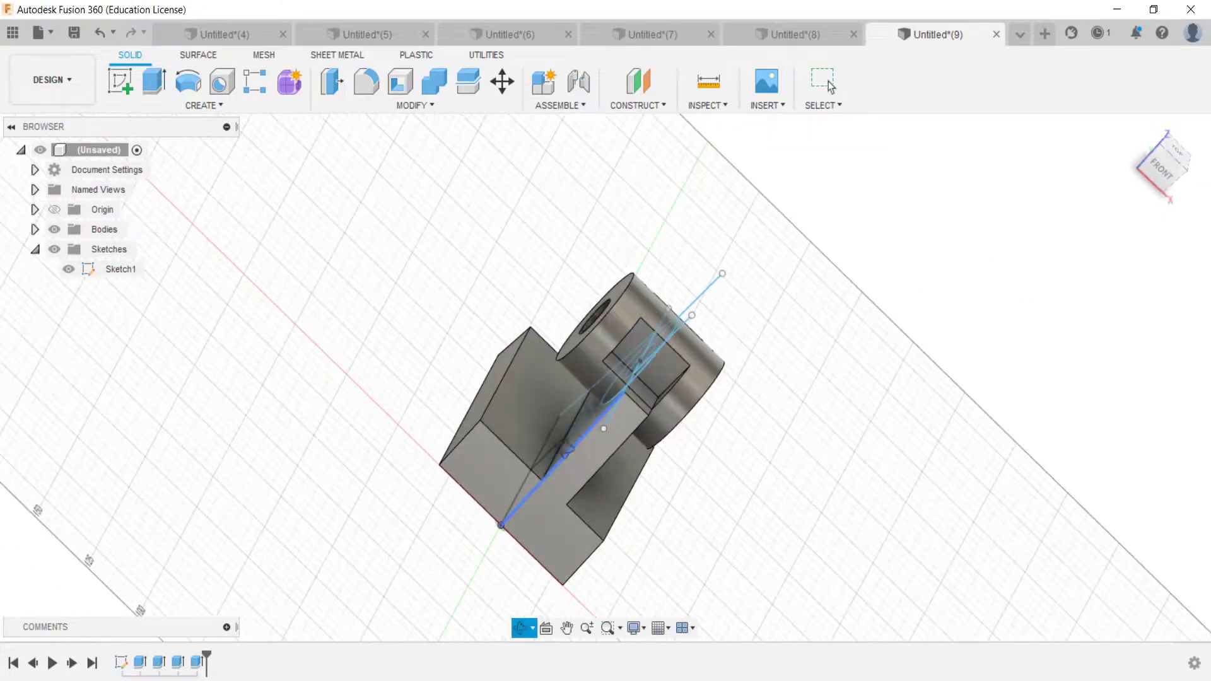
- Extrude the region under the boss 12 mm backwards, joining it to the upright plate
middle_click_drag(569, 414, 605, 403, "shift")
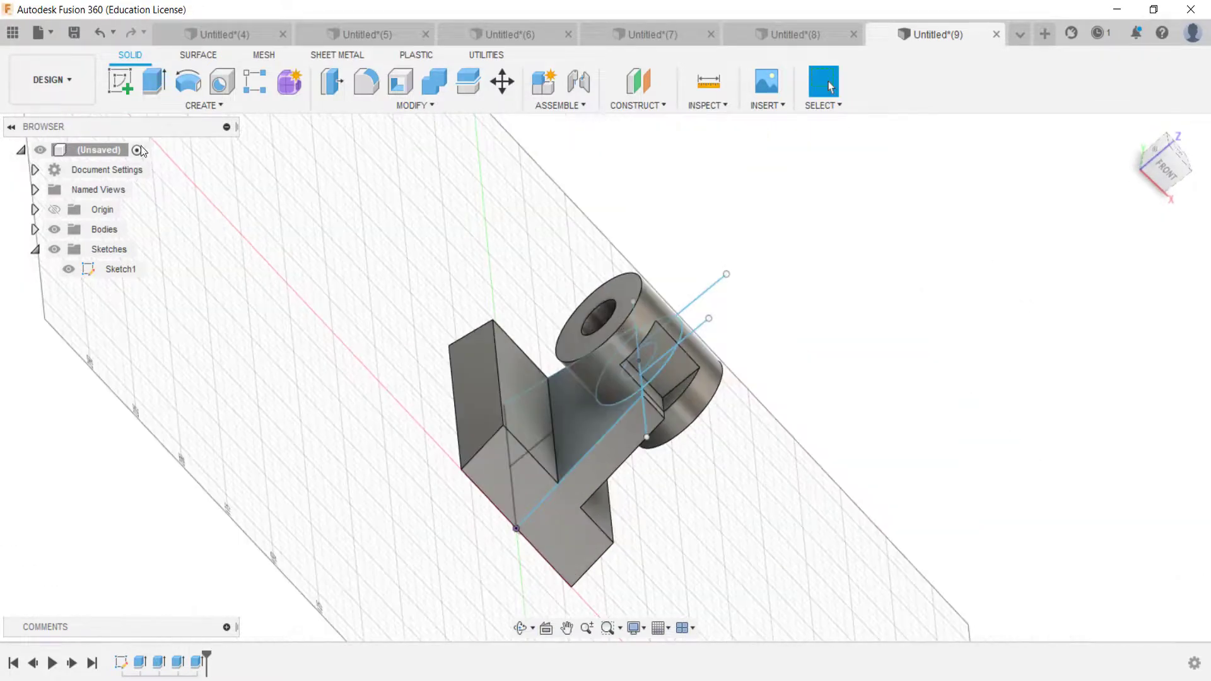
left_click(154, 81)
left_click(581, 428)
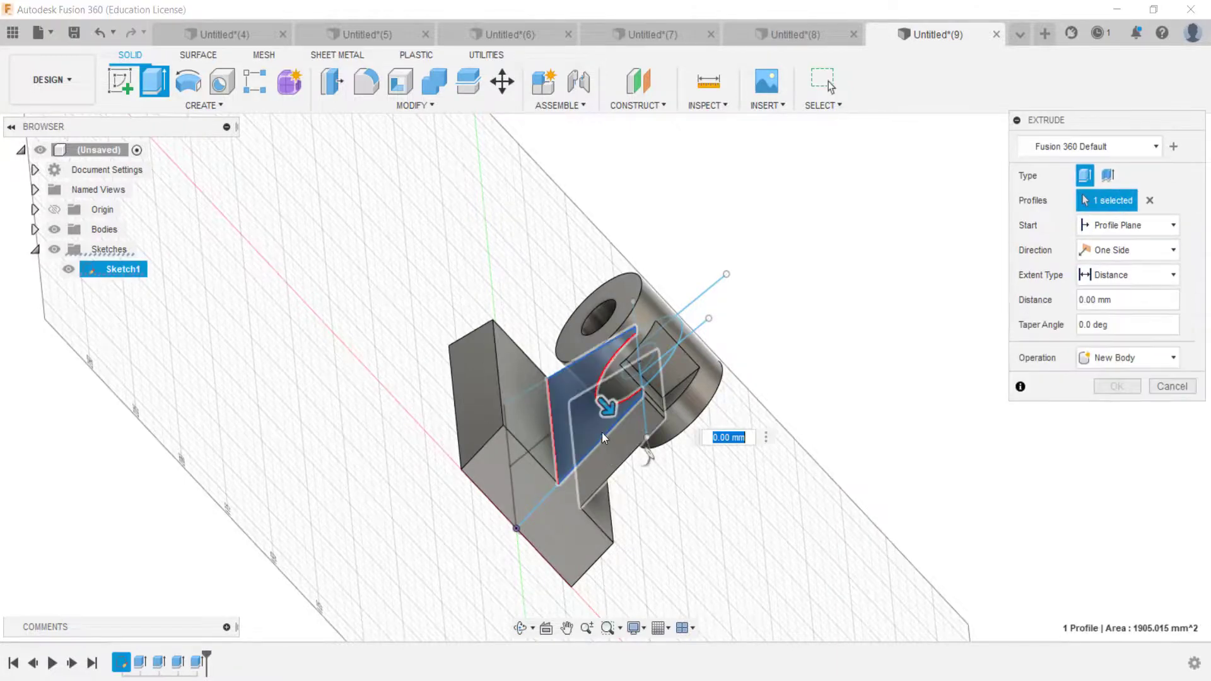
left_click_drag(593, 408, 576, 378)
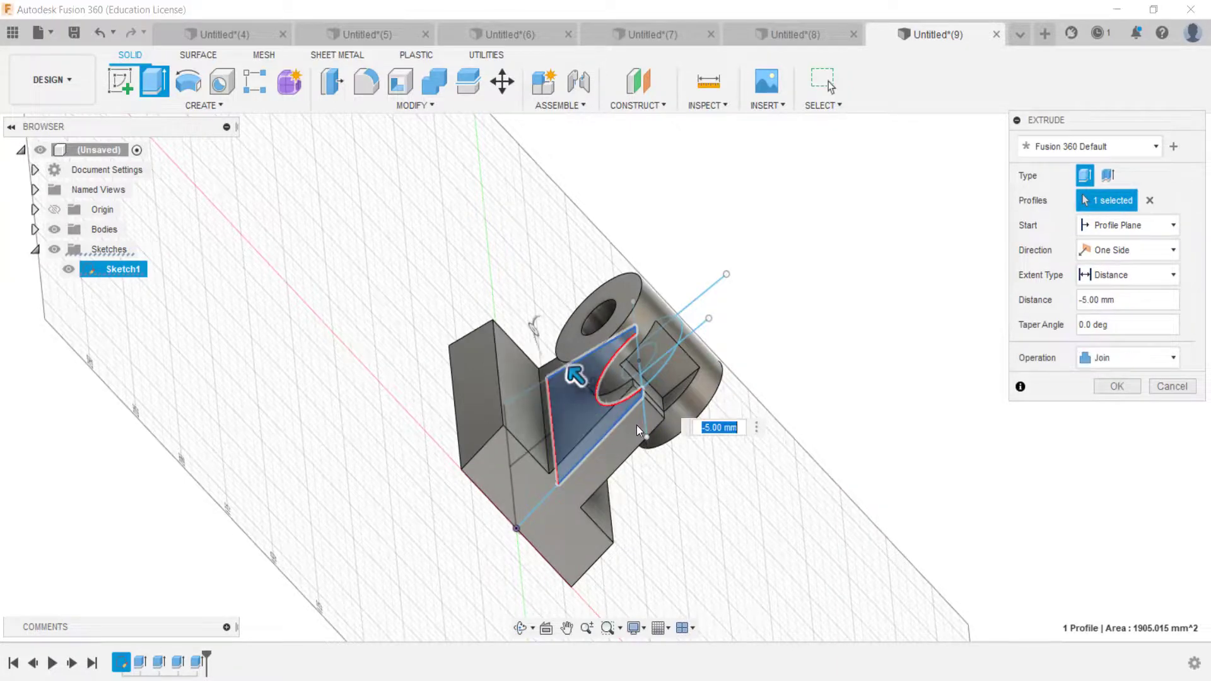
key("BackSpace")
type("5")
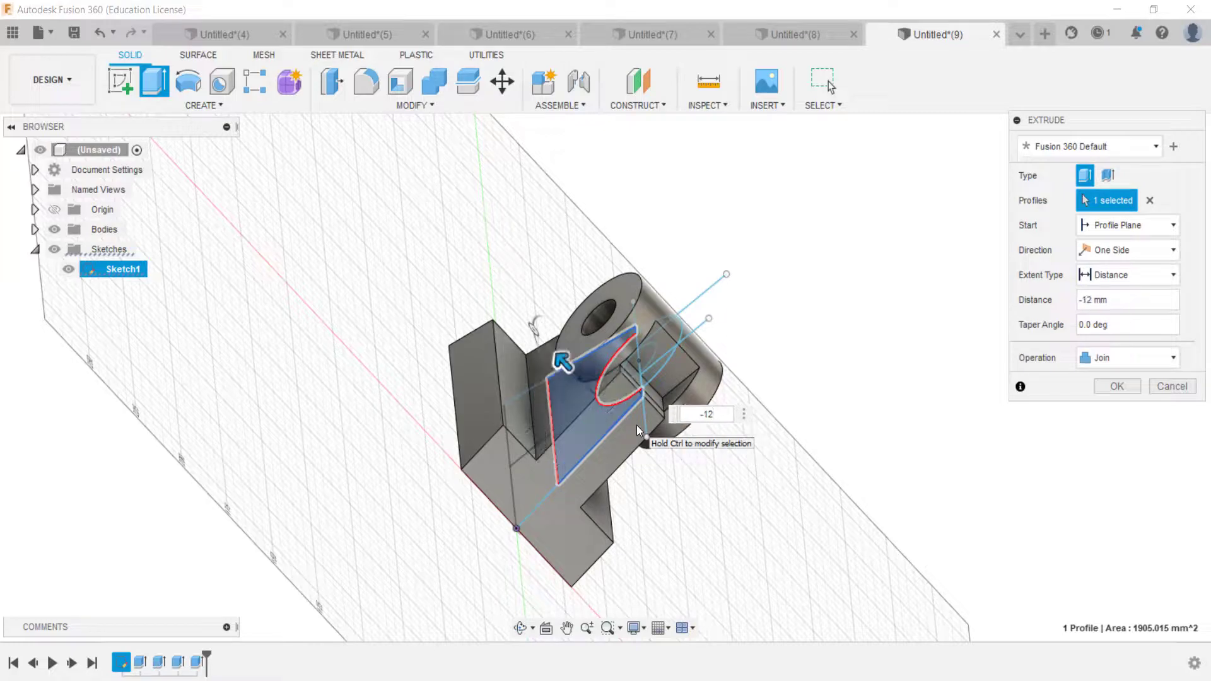
key("Return")
middle_click_drag(573, 445, 189, 306, "shift")
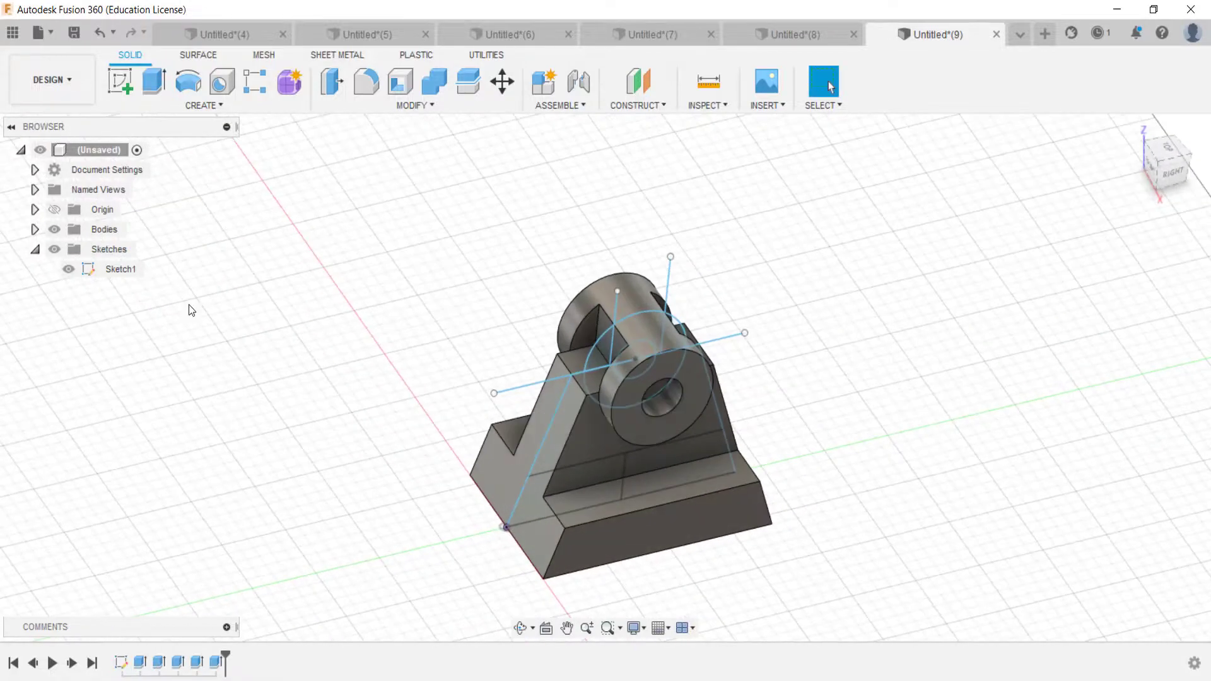
- Hide the sketches, cut the bore region -100 mm through the boss, then bring up the Paint drawing
left_click(55, 249)
mouse_move(404, 371)
middle_mouse_down("shift")
mouse_move(401, 325)
mouse_move(427, 338)
mouse_move(402, 294)
mouse_move(581, 370)
mouse_move(555, 353)
middle_mouse_up("shift")
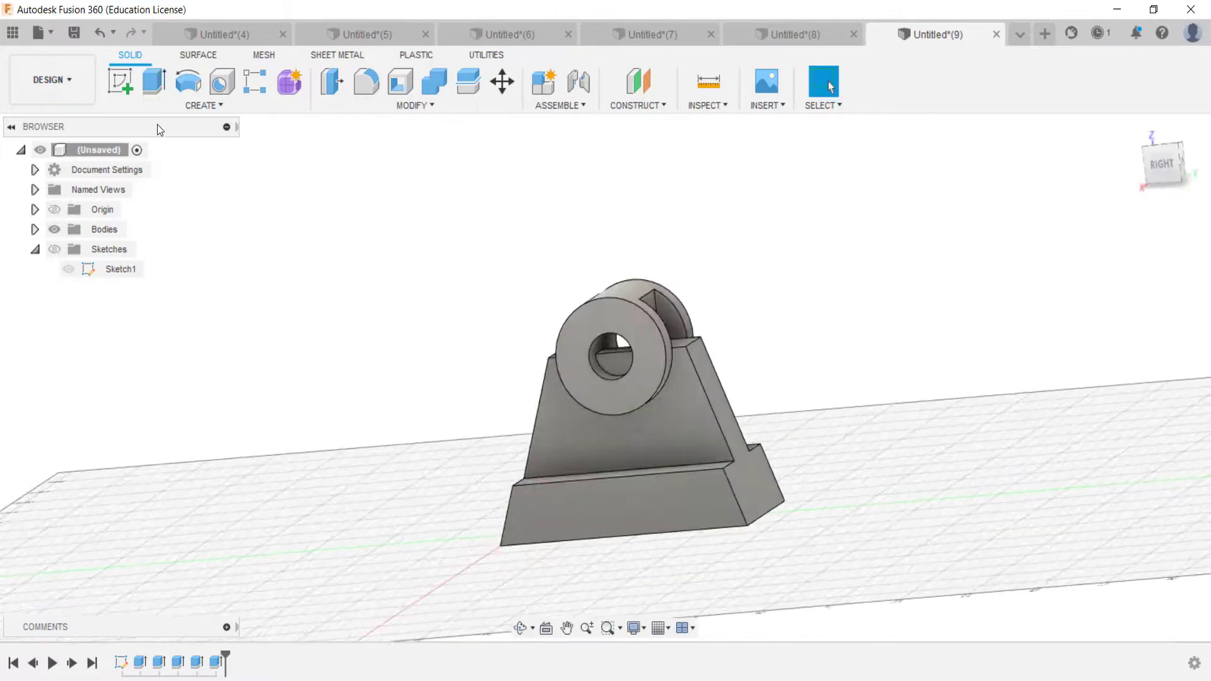
key("e")
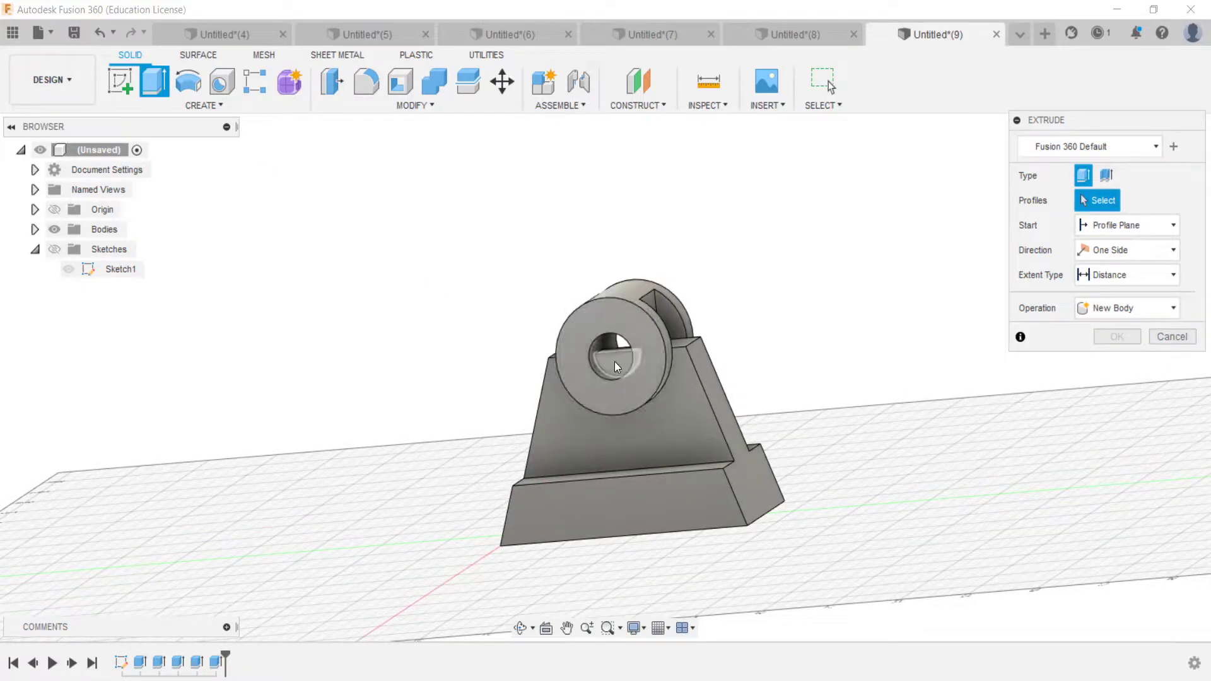
left_click(608, 365)
type("-100")
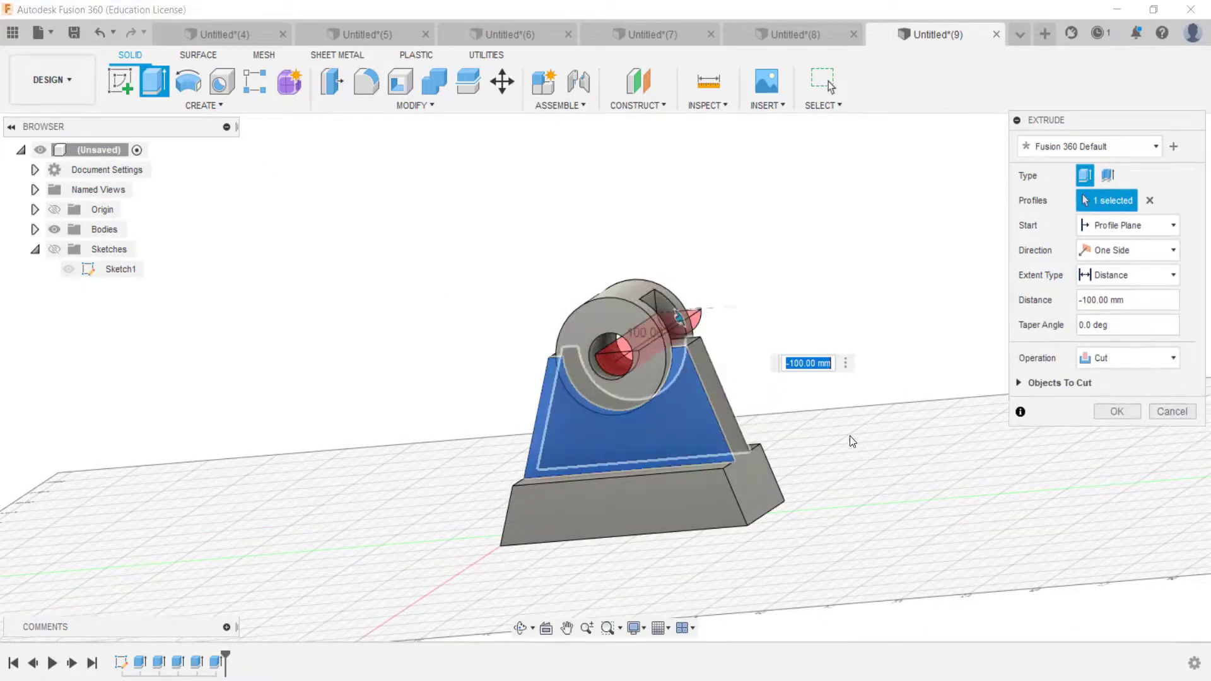
key("Return")
mouse_move(845, 438)
middle_mouse_down("shift")
mouse_move(769, 403)
mouse_move(766, 428)
middle_mouse_up("shift")
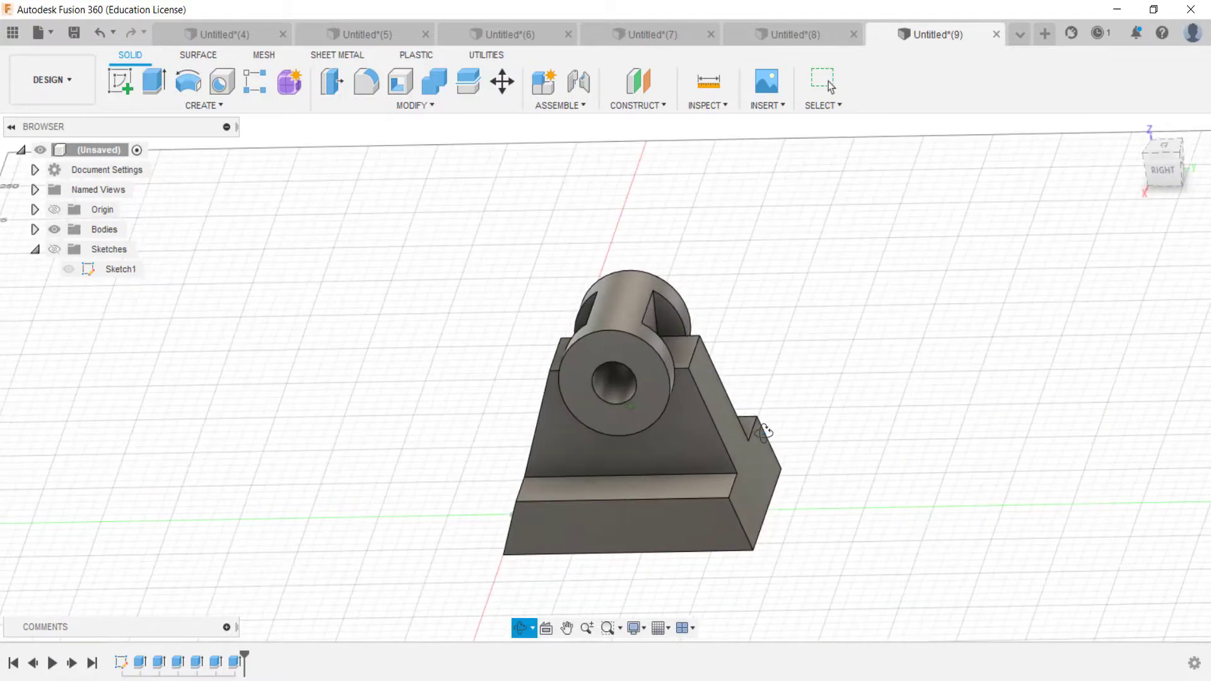
key("alt+Tab")
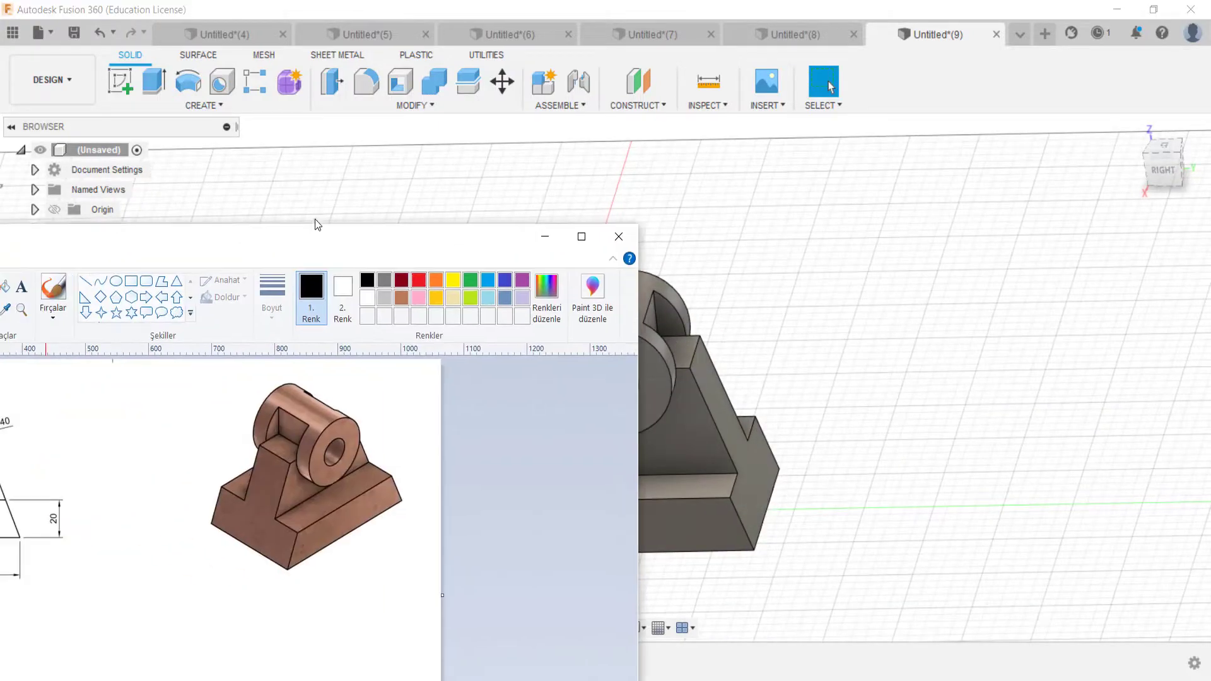